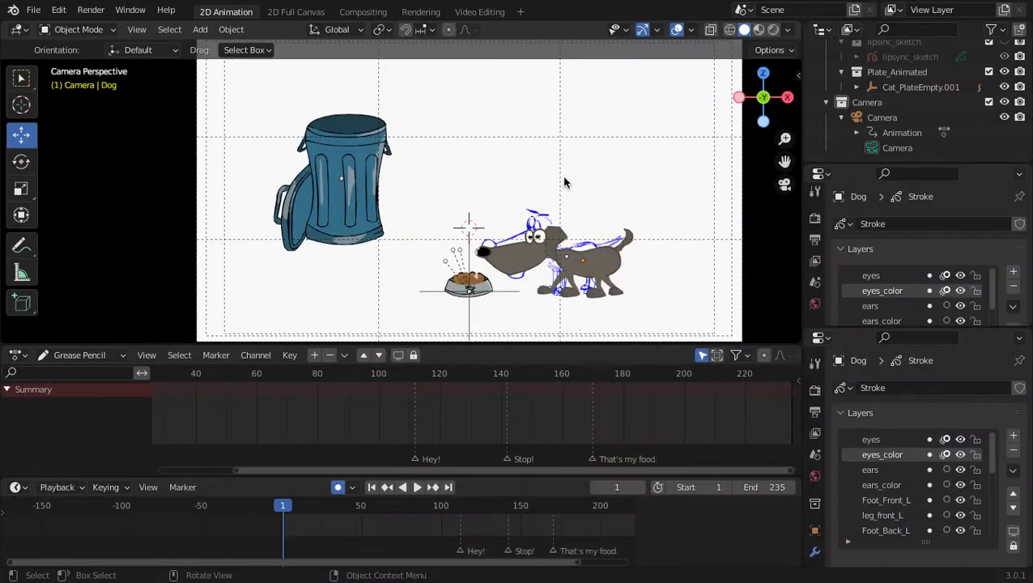
Create a new empty scene and name it Scene 1
click(752, 11)
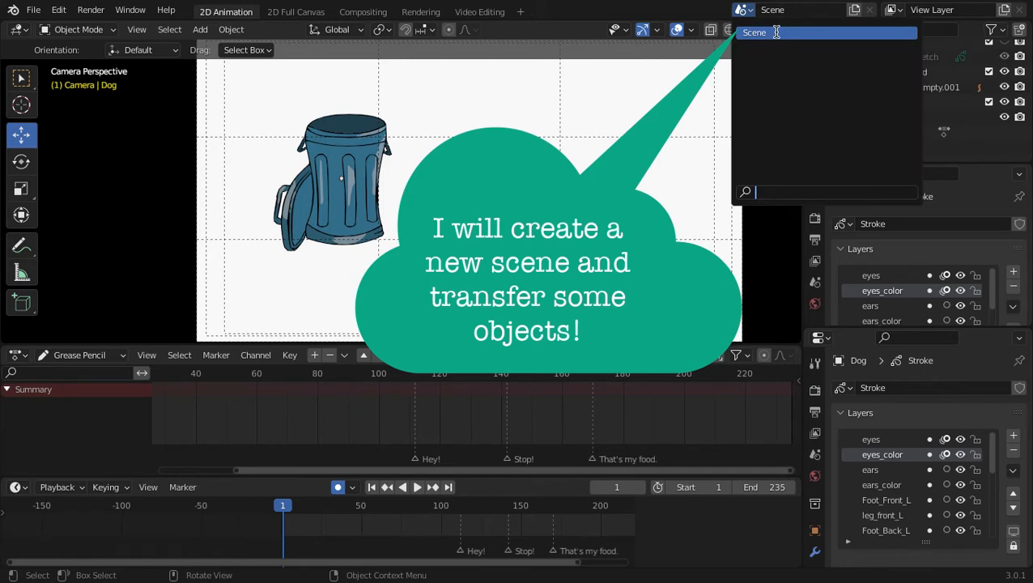
click(797, 13)
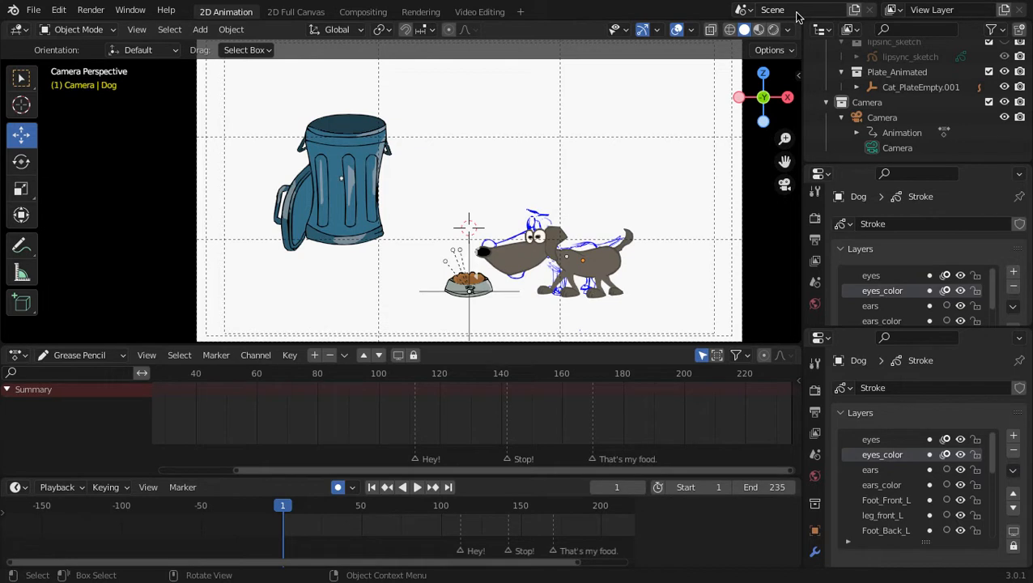
click(855, 10)
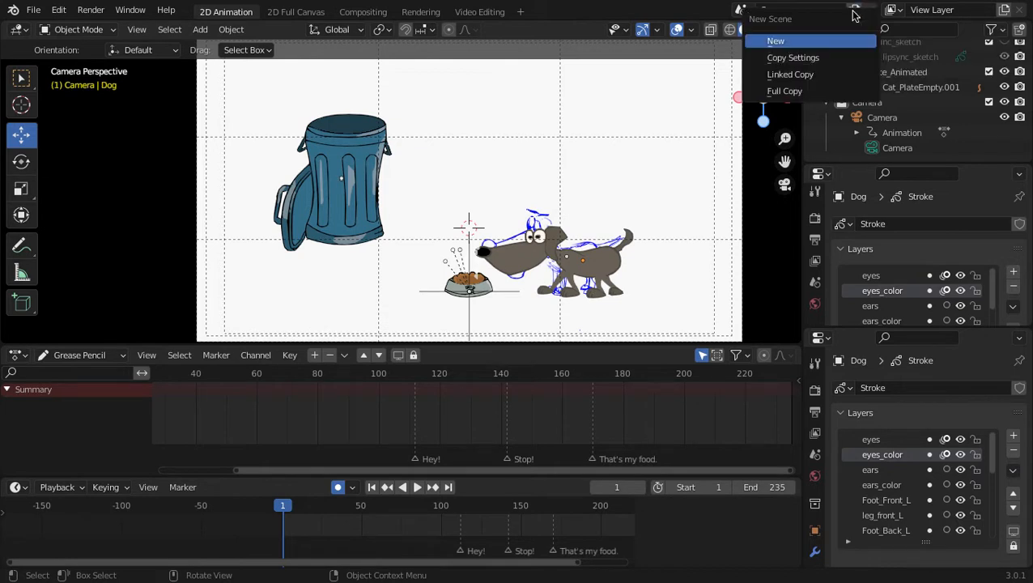
click(774, 41)
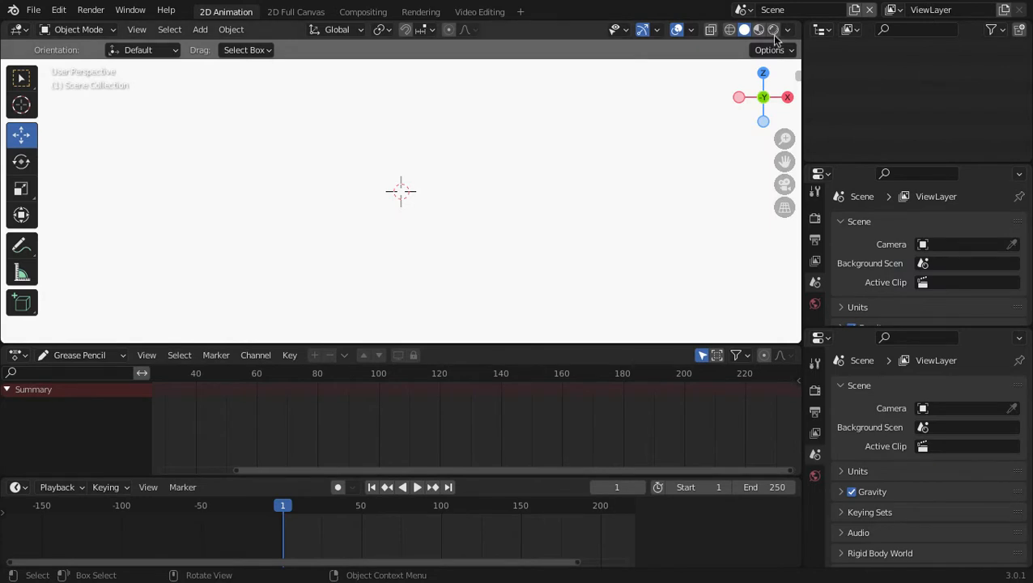
click(791, 11)
click(794, 10)
click(671, 173)
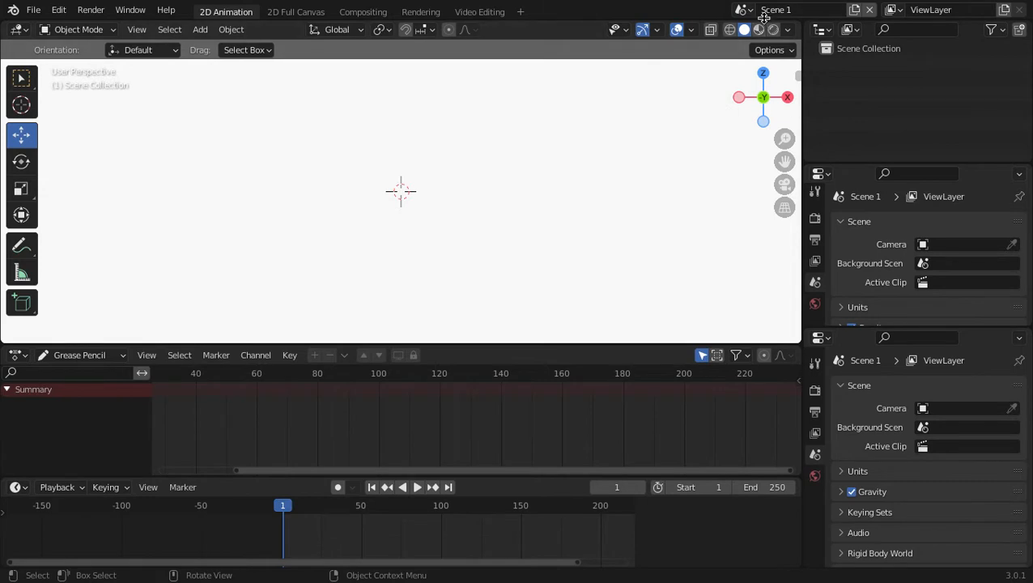
Switch back to the original scene with the dog and trash can and rename it Scene 2
click(743, 10)
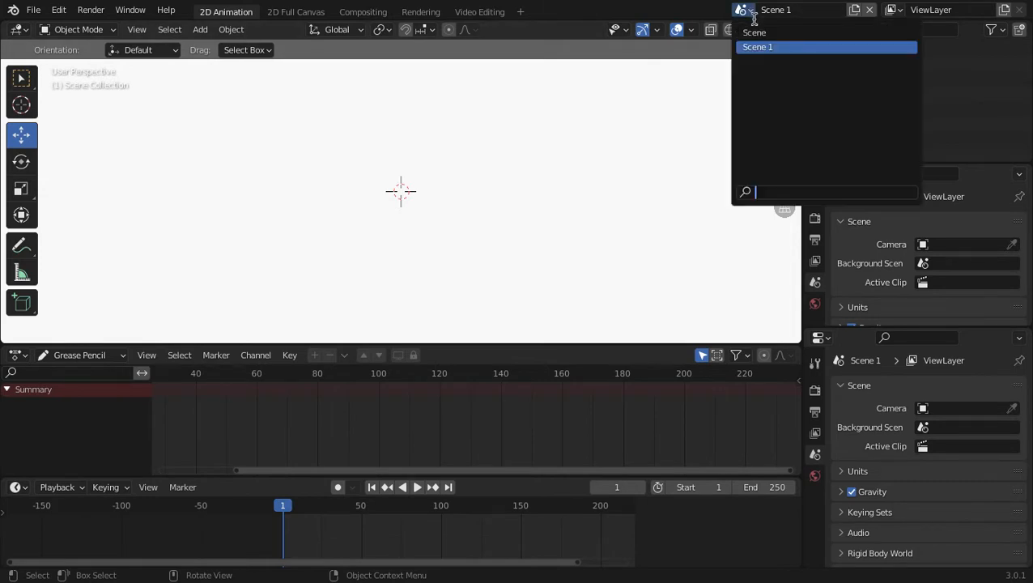
click(758, 31)
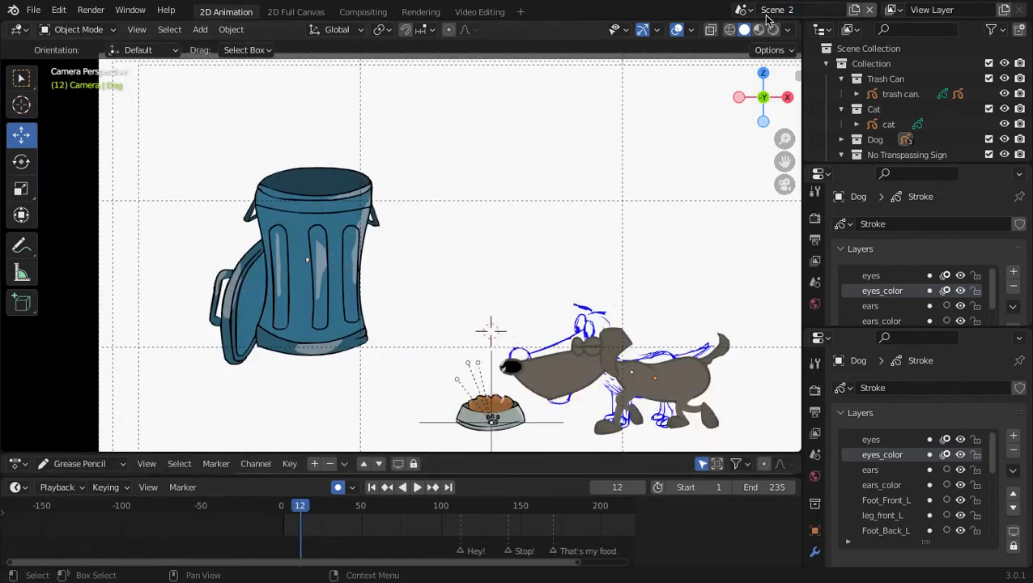
Copy the Camera object from Scene 2 and paste it into Scene 1
scroll(888, 122, down, 8)
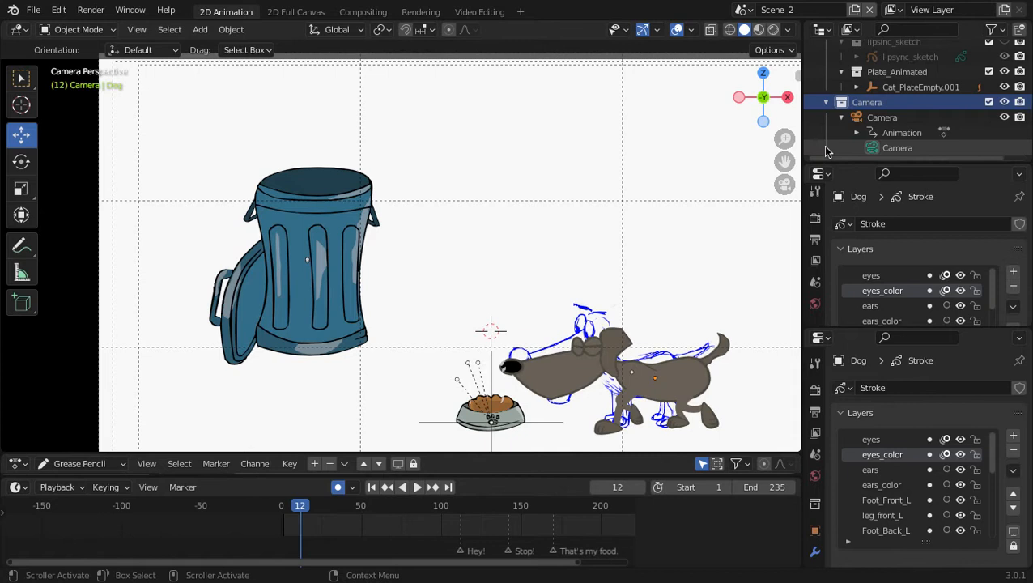
click(885, 118)
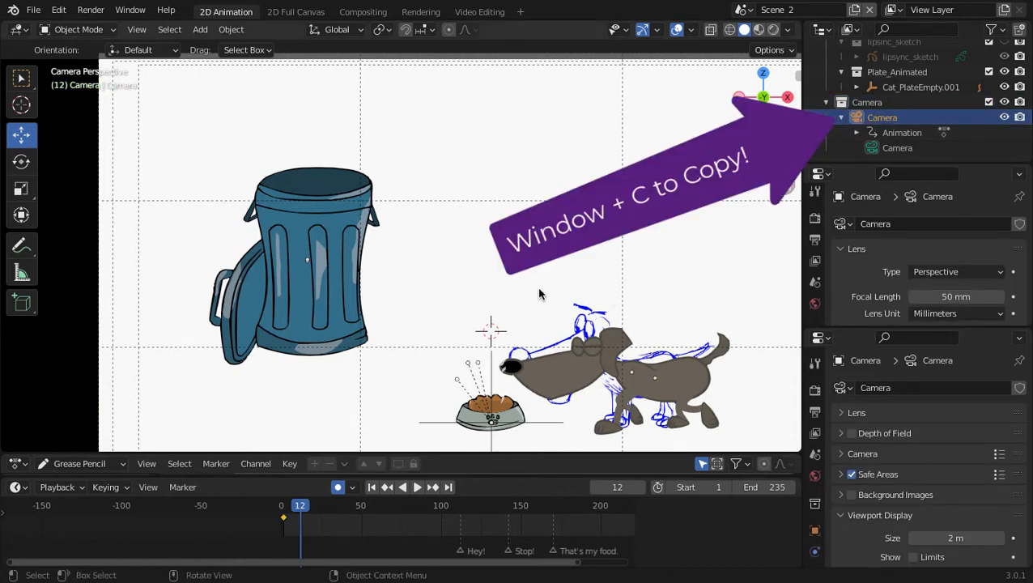
key(ctrl+c)
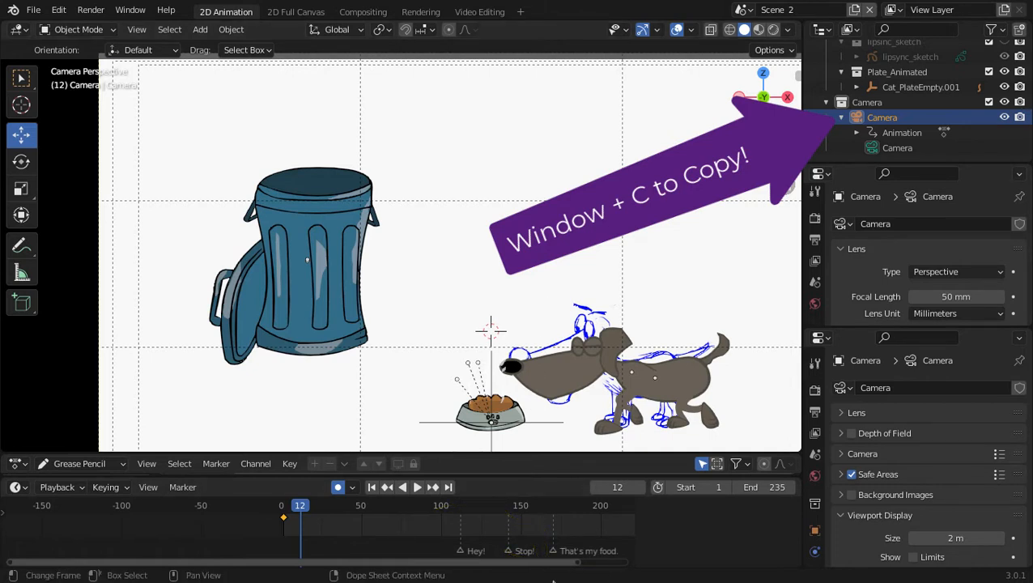
click(743, 9)
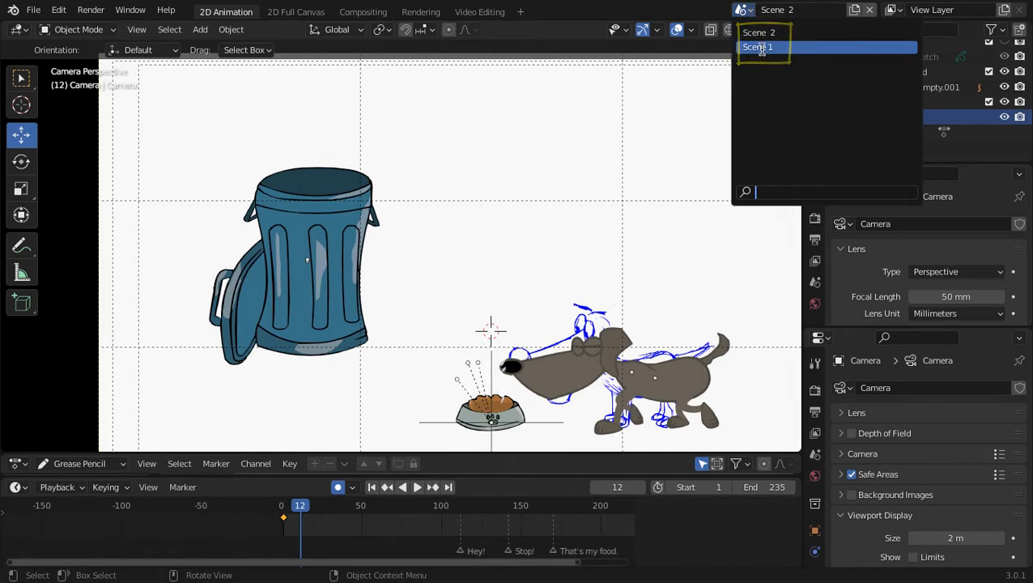
click(761, 47)
key(ctrl+v)
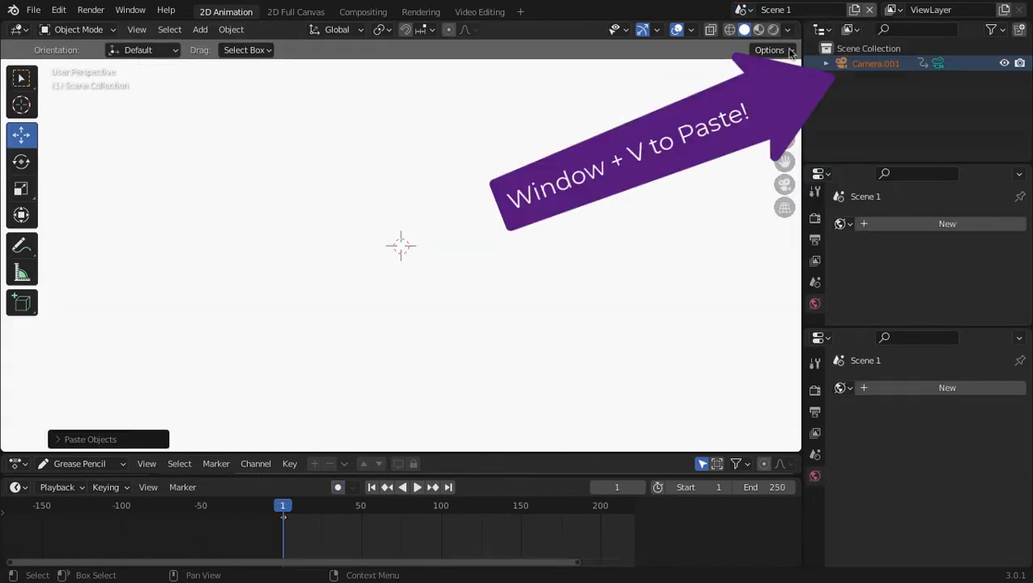
Add a new collection to Scene 1's Scene Collection and name it camera
double_click(870, 51)
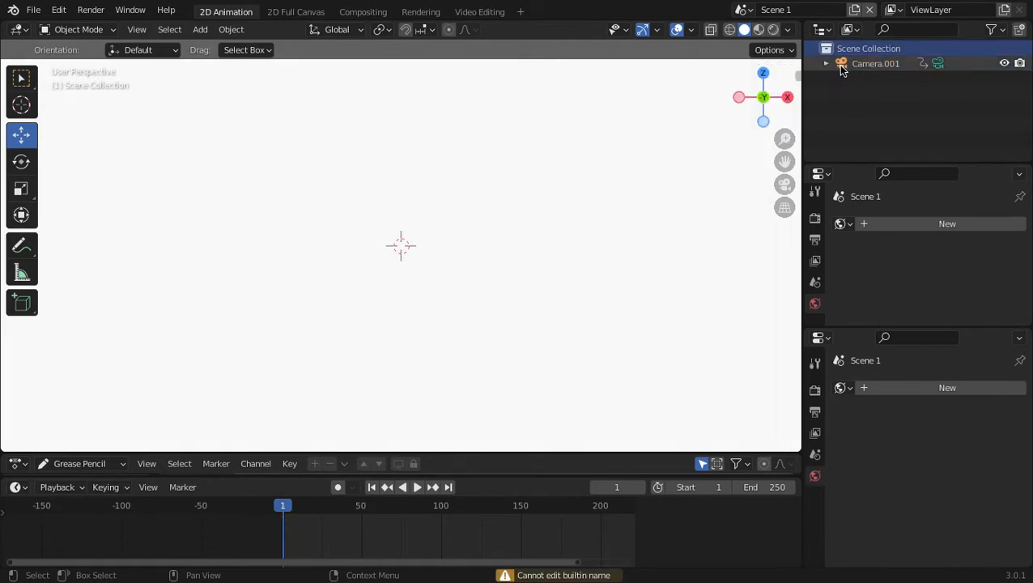
right_click(867, 52)
click(865, 50)
double_click(868, 64)
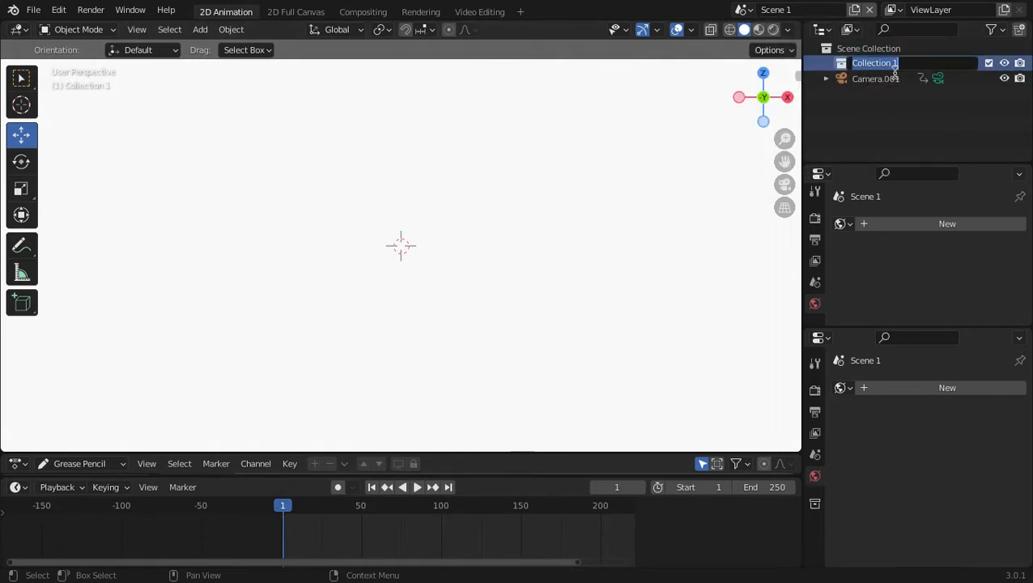
text(camera)
key(Return)
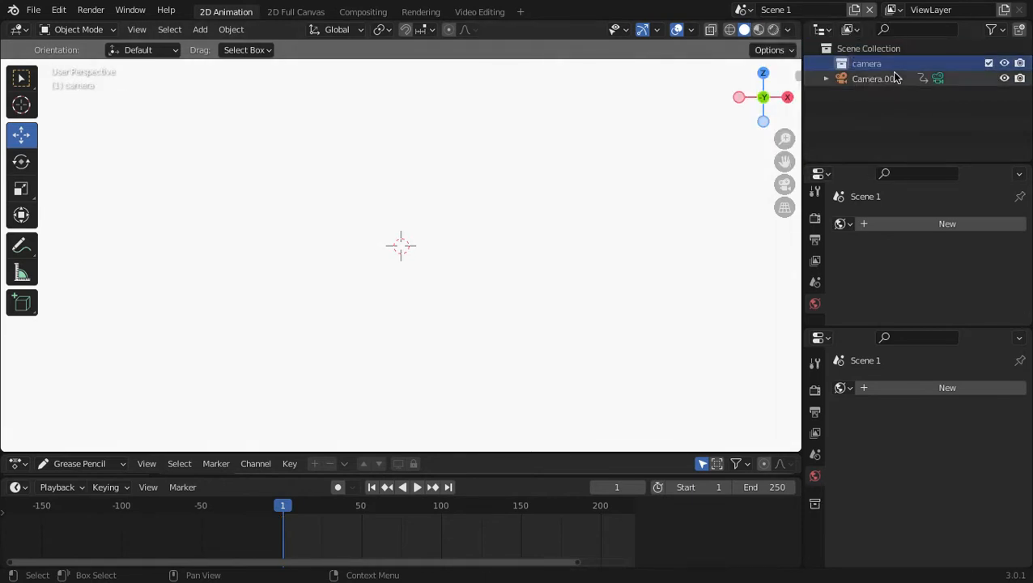
Rename the pasted camera object as "Camera." without the number suffix and view the scene through the camera
click(878, 77)
double_click(900, 78)
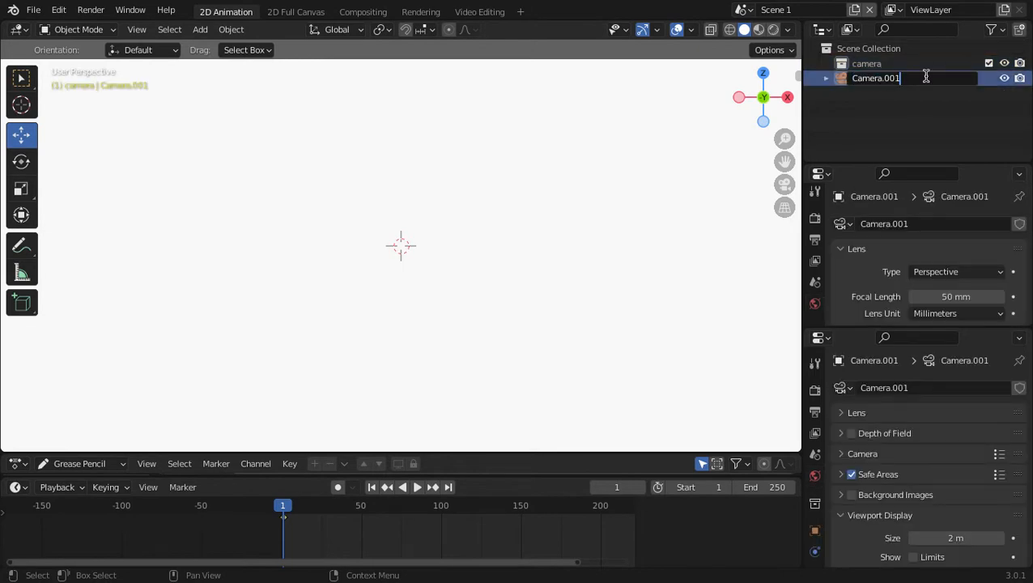
key(BackSpace)
key(BackSpace)
key(BackSpace)
key(Return)
click(895, 103)
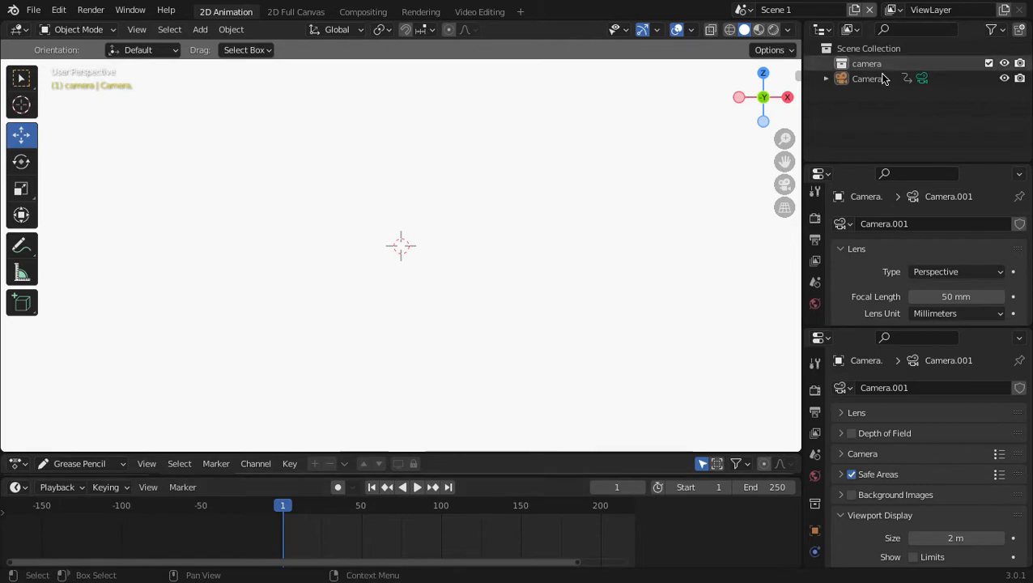
middle_drag(439, 369, 635, 247)
key(KP_0)
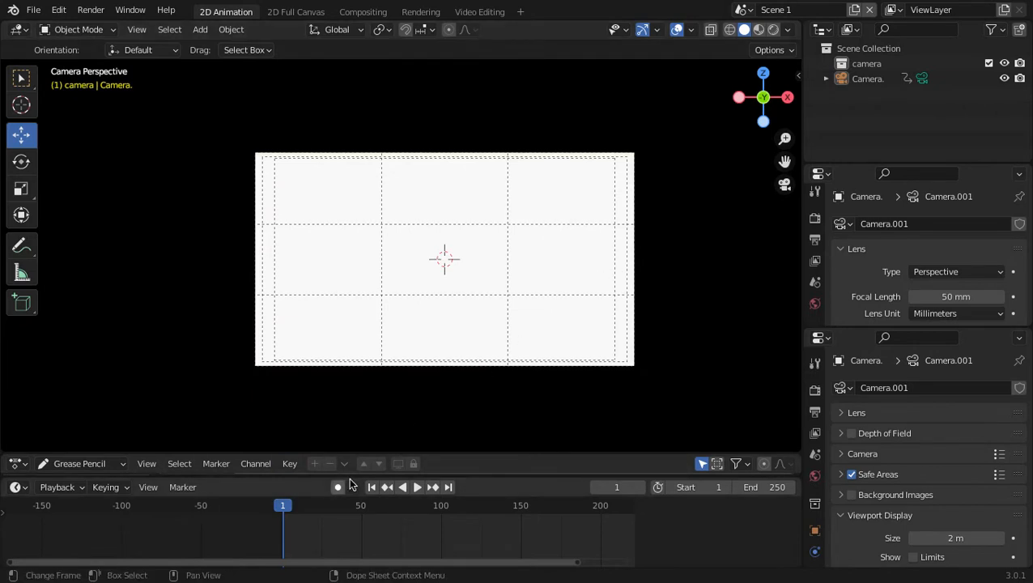
Add a second collection under the Scene Collection and move the camera object into the camera collection
right_click(875, 55)
click(854, 53)
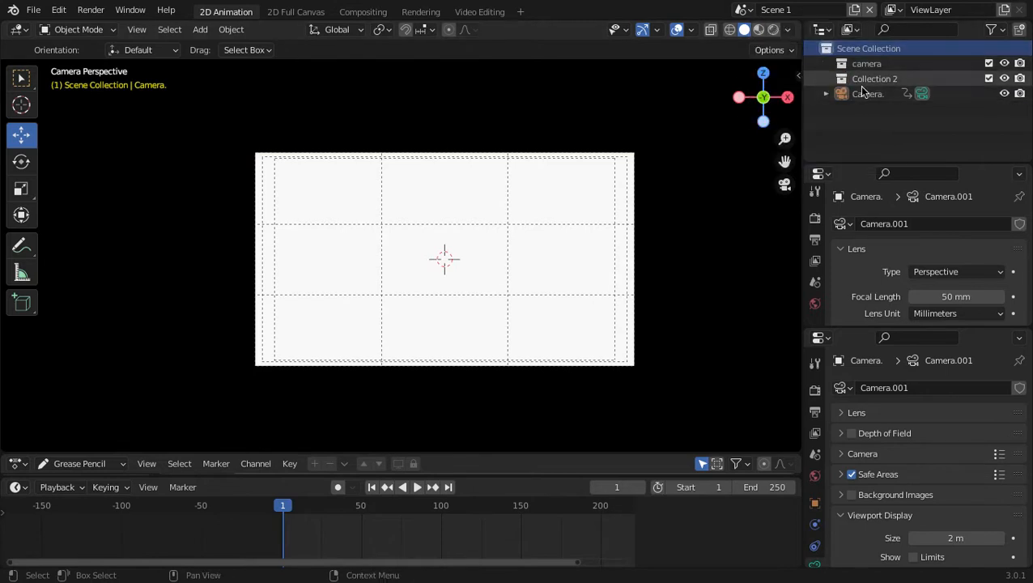
double_click(866, 78)
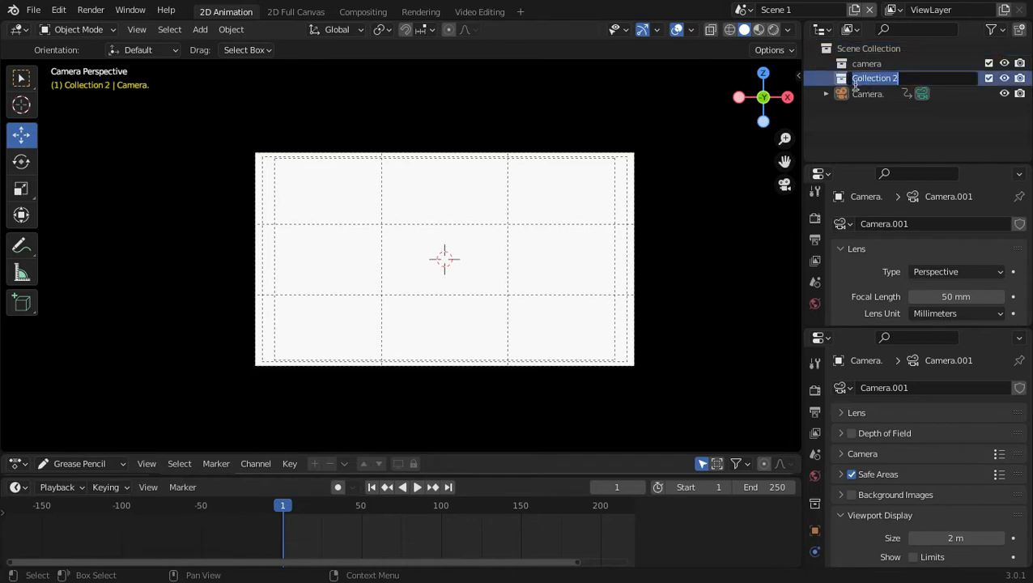
drag(868, 94, 867, 64)
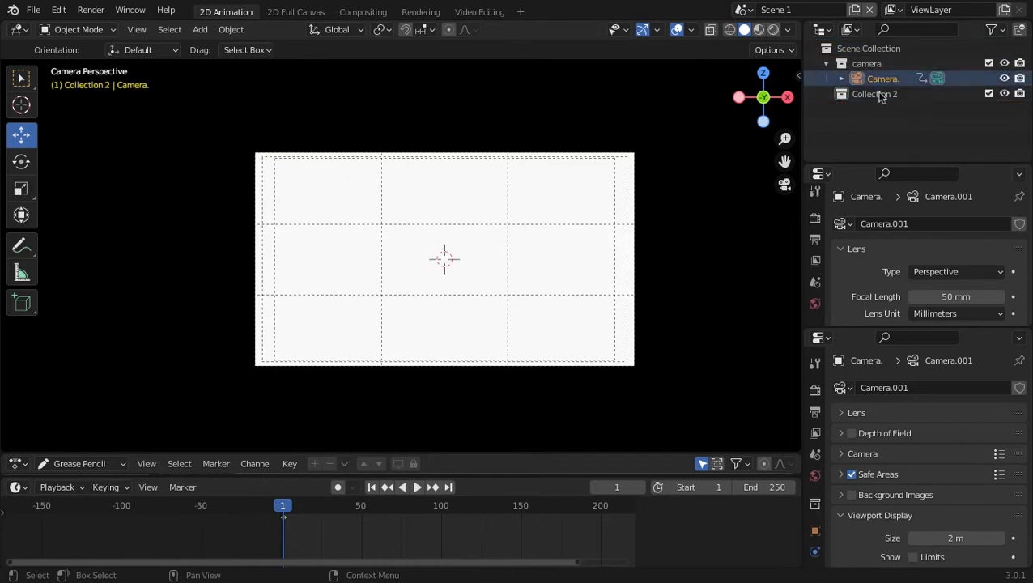
Rename the second, empty collection as dog_character
double_click(882, 96)
key(BackSpace)
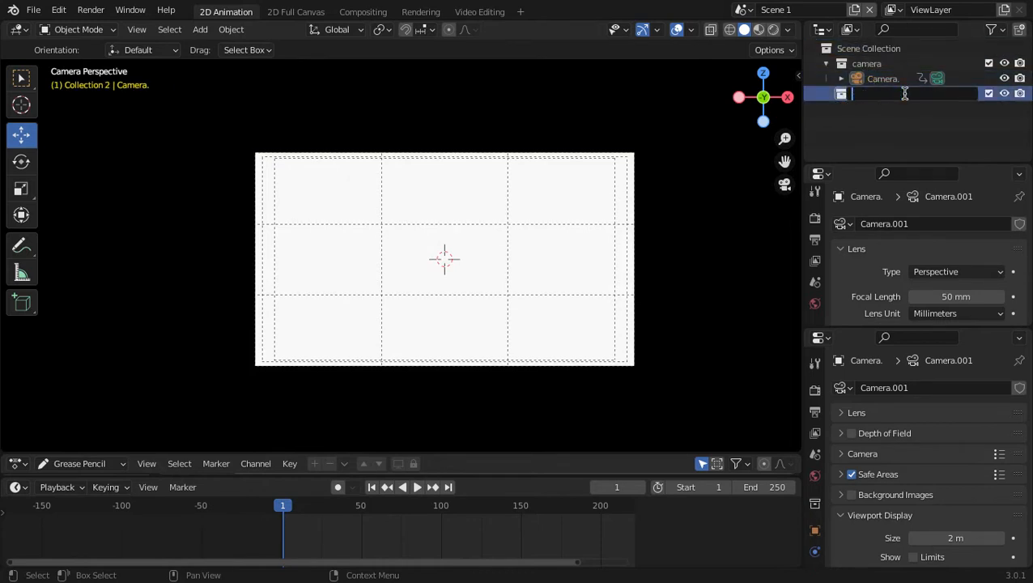
text(char)
key(ctrl+BackSpace)
text(dog)
key(BackSpace)
key(BackSpace)
key(BackSpace)
key(BackSpace)
text(_character)
key(Return)
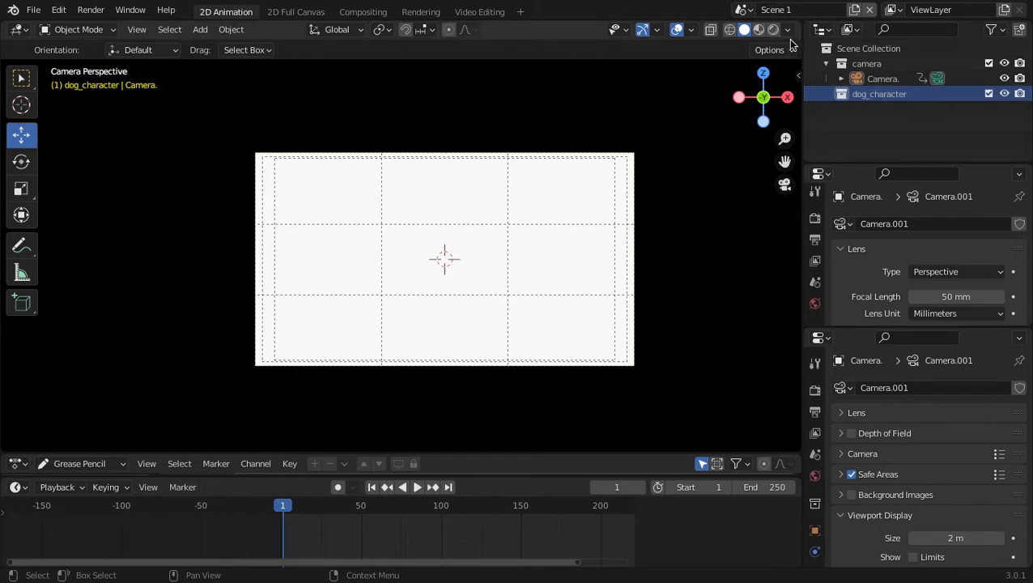
Copy the Dog object from Scene 2 and paste it into the dog_character collection of Scene 1
click(743, 10)
click(760, 44)
scroll(573, 336, up, 3)
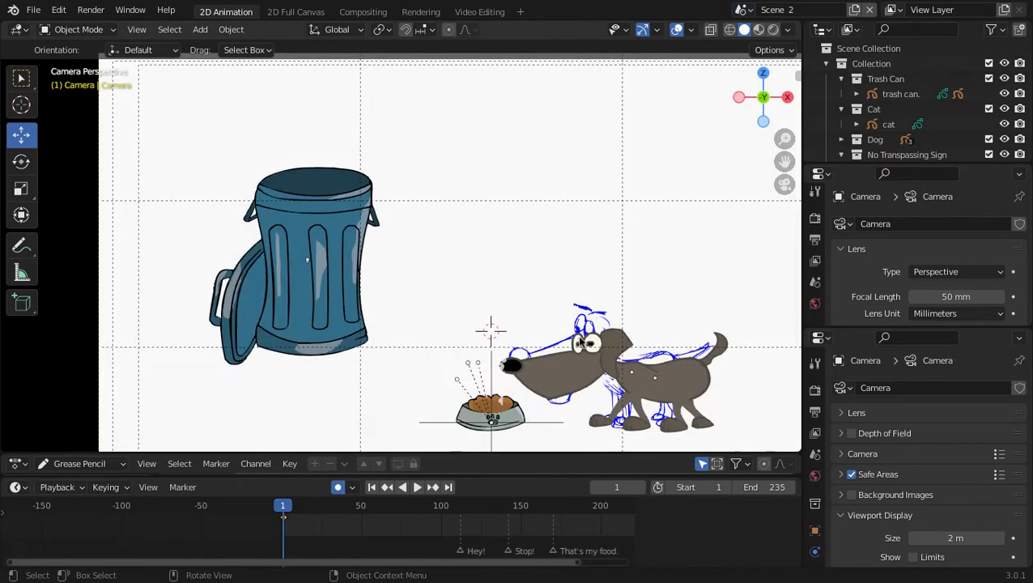
shift+middle_drag(575, 339, 411, 188)
scroll(577, 324, up, 3)
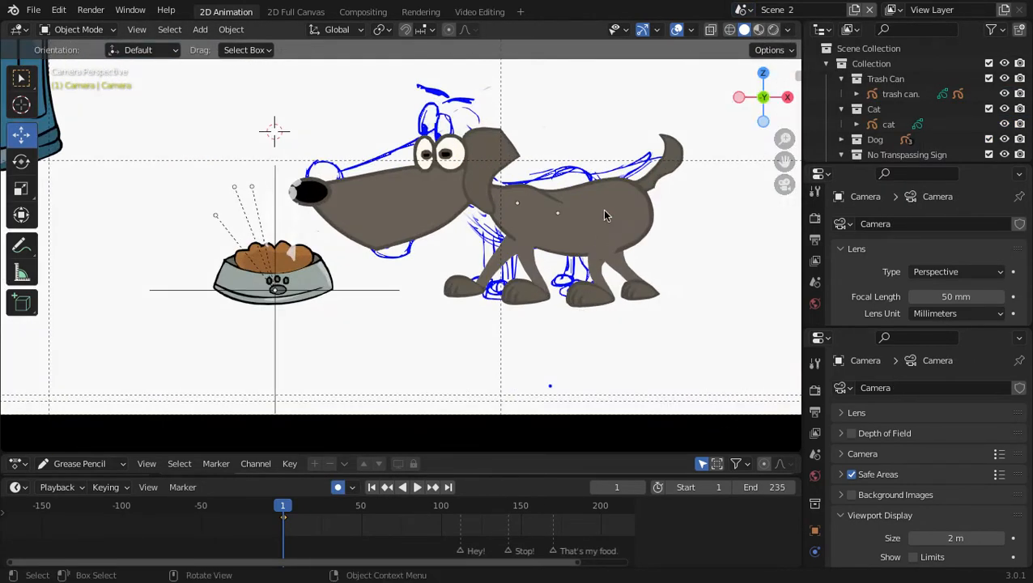
click(604, 216)
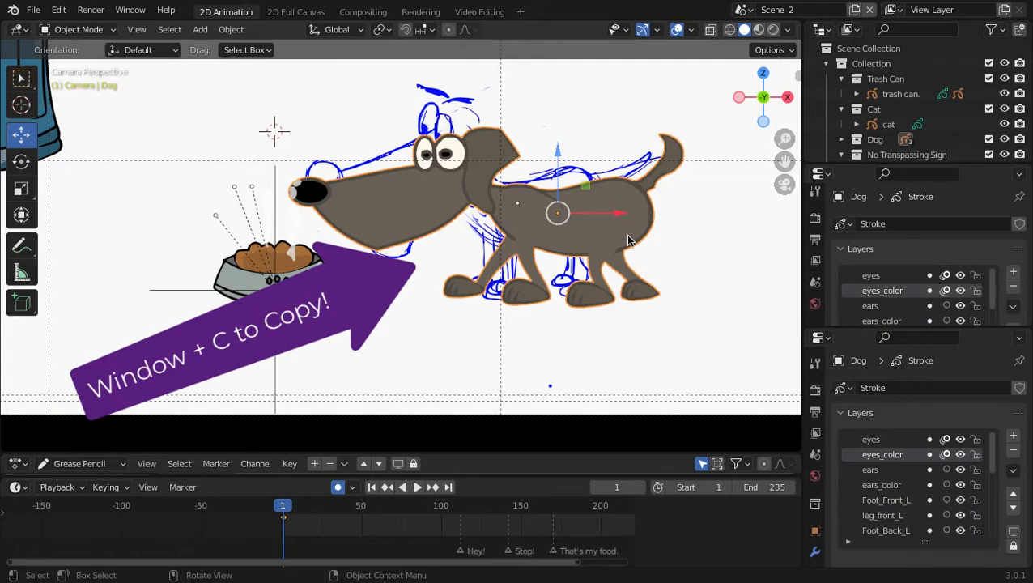
key(ctrl+c)
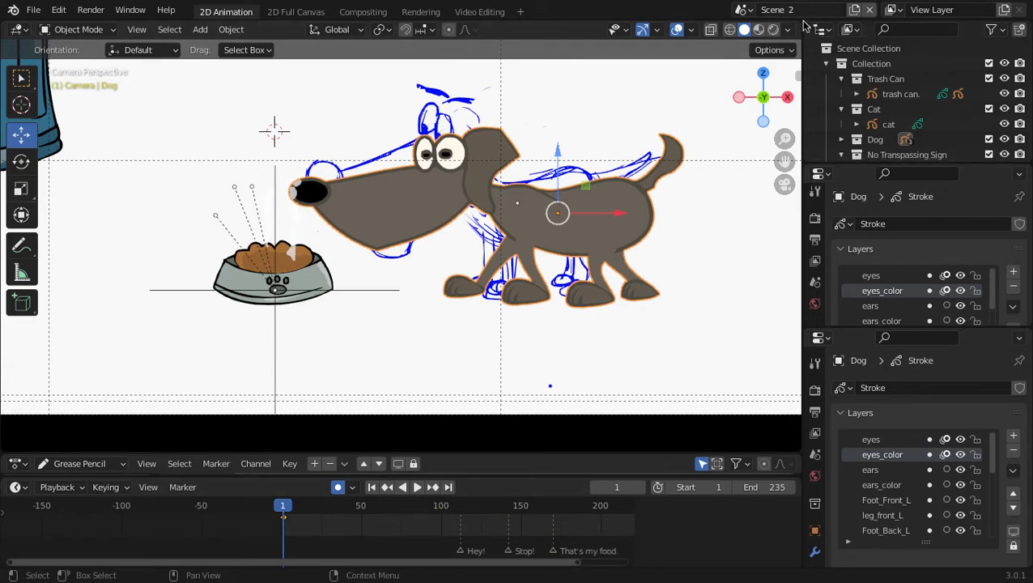
click(751, 14)
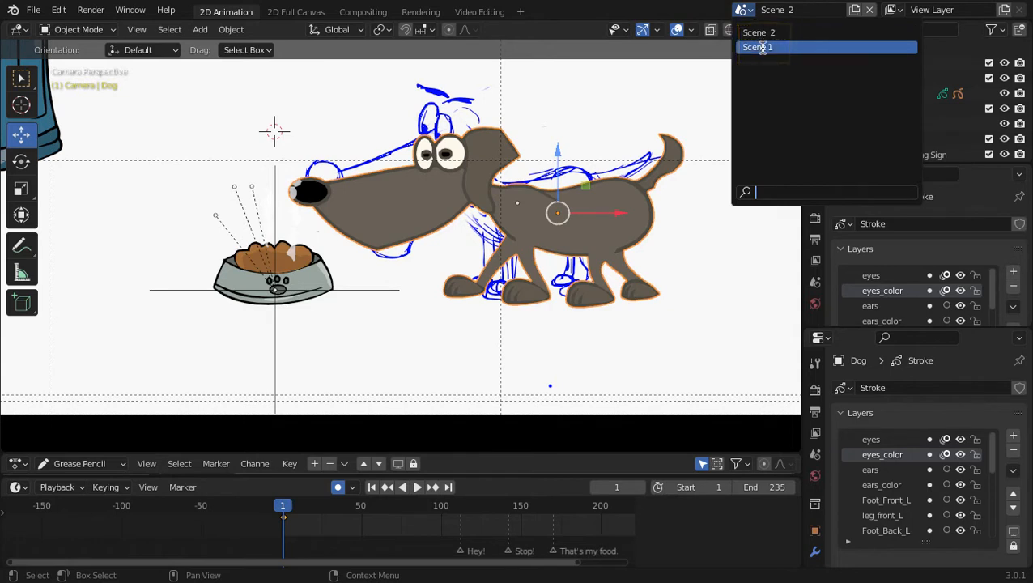
click(758, 47)
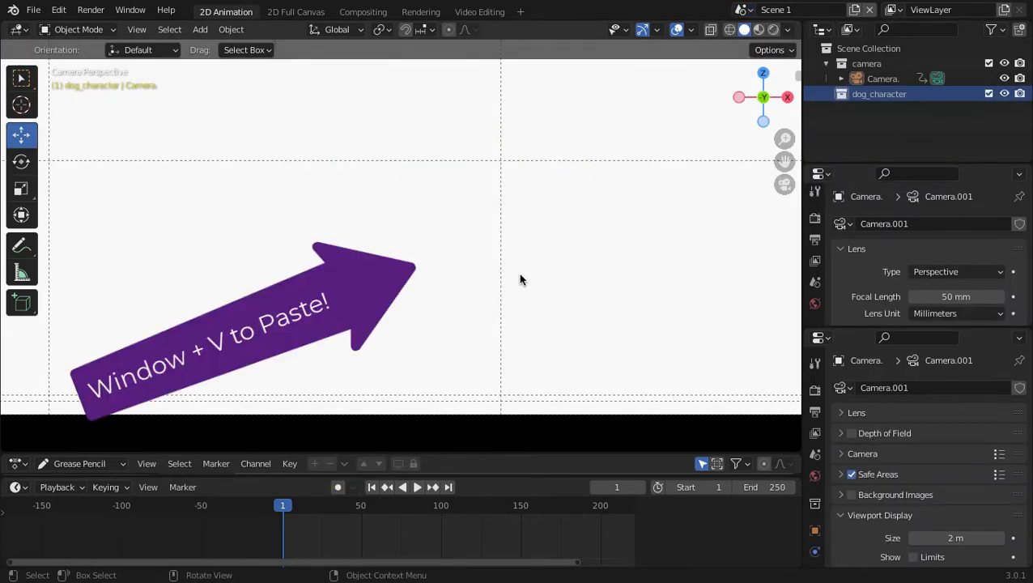
key(ctrl+v)
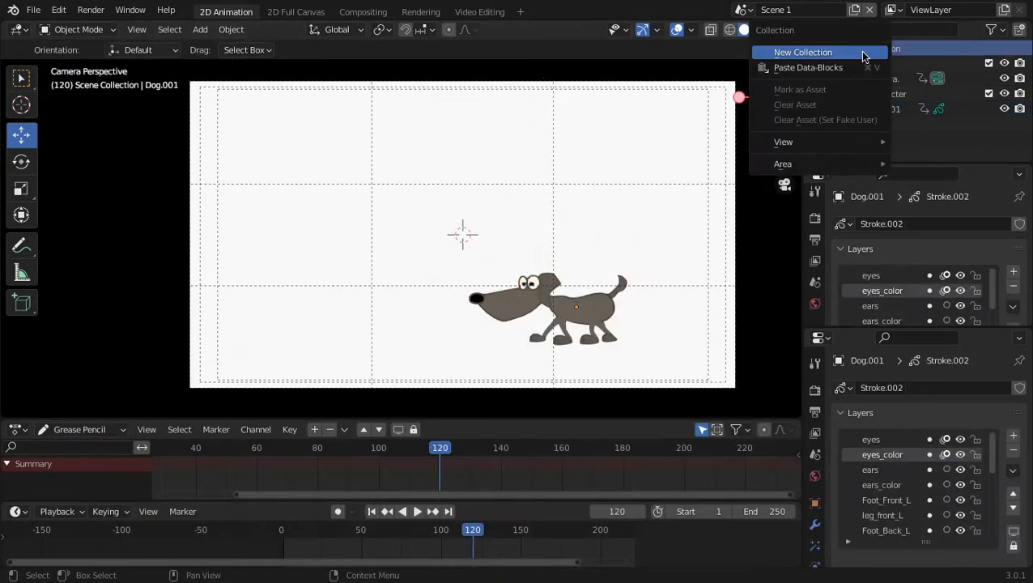
Add another collection under Scene 1's Scene Collection and name it Sign
click(865, 51)
click(873, 126)
double_click(873, 125)
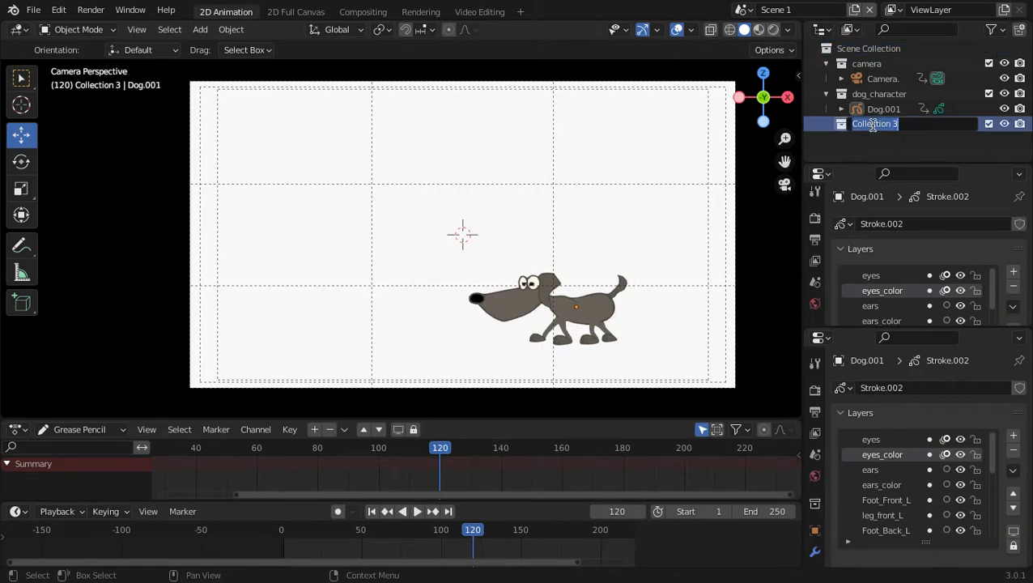
text(Sign)
key(Return)
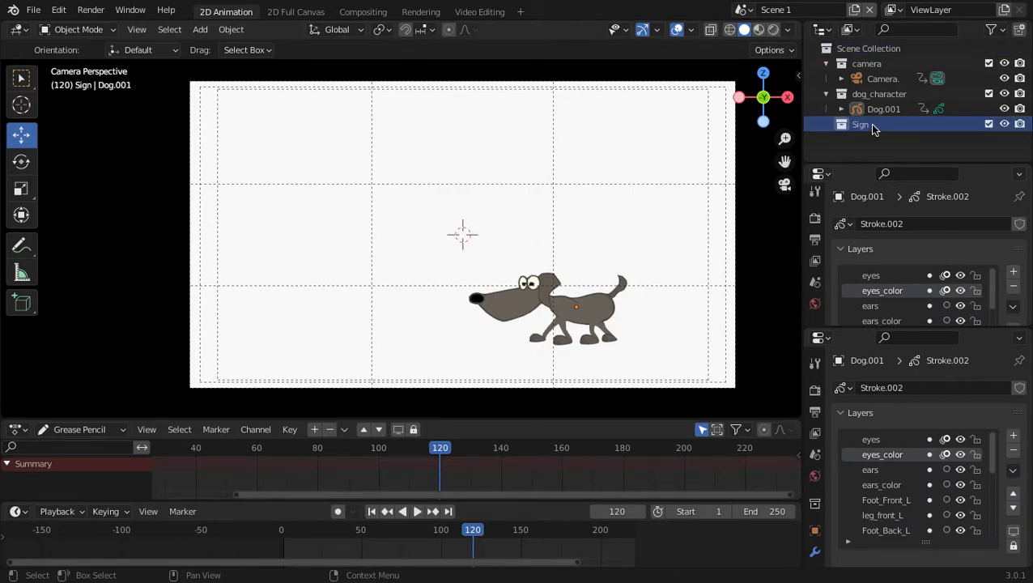
Switch to Scene 2 and unhide the No Transpassing Sign object in its collection
click(753, 13)
click(765, 44)
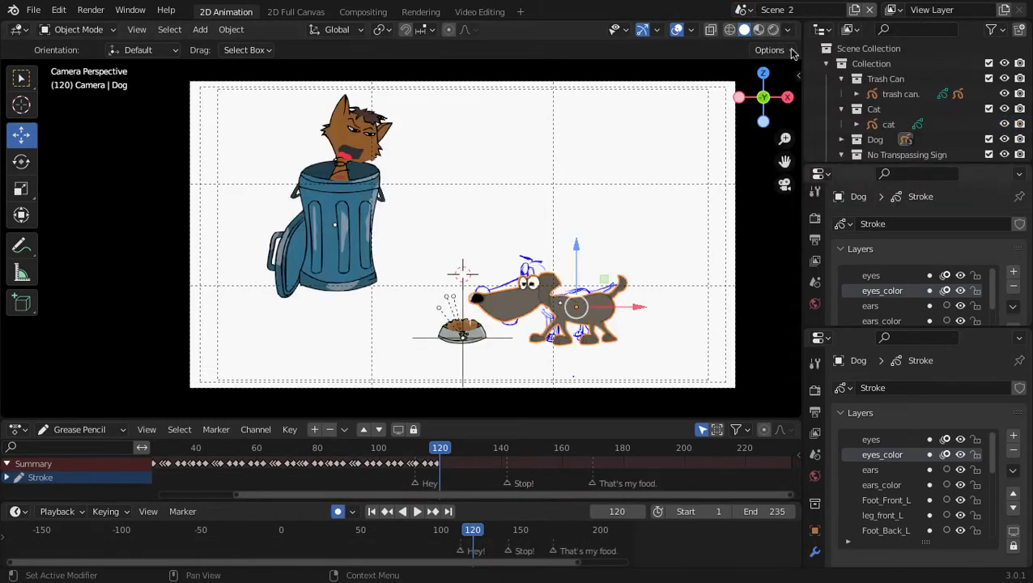
scroll(913, 72, down, 5)
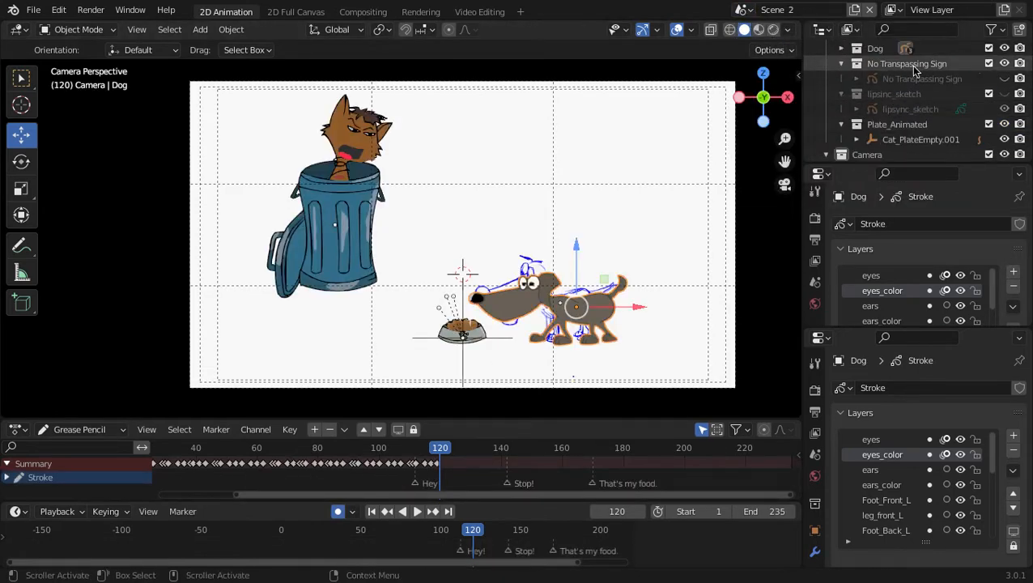
click(913, 68)
click(895, 79)
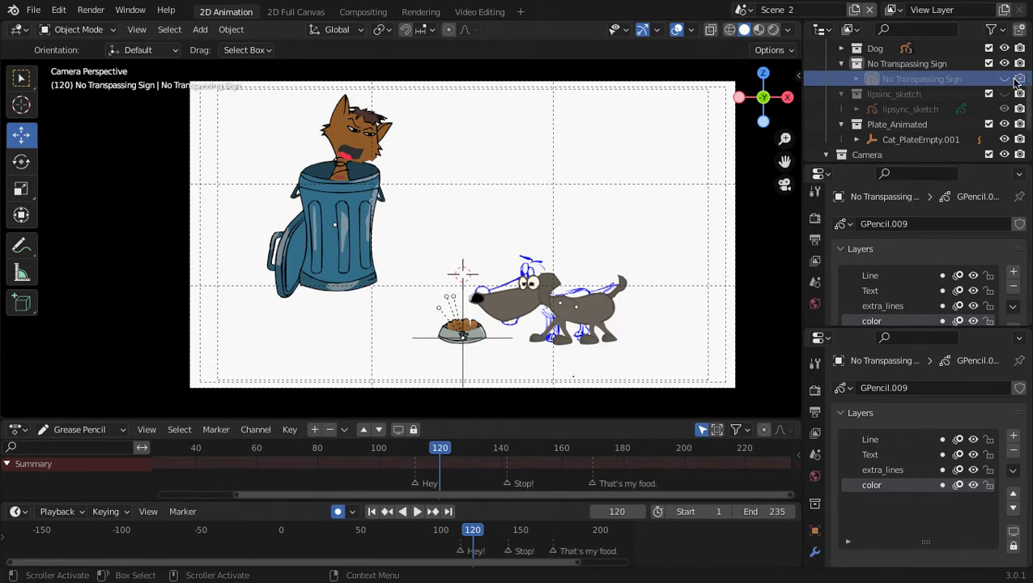
click(1004, 79)
scroll(409, 174, up, 3)
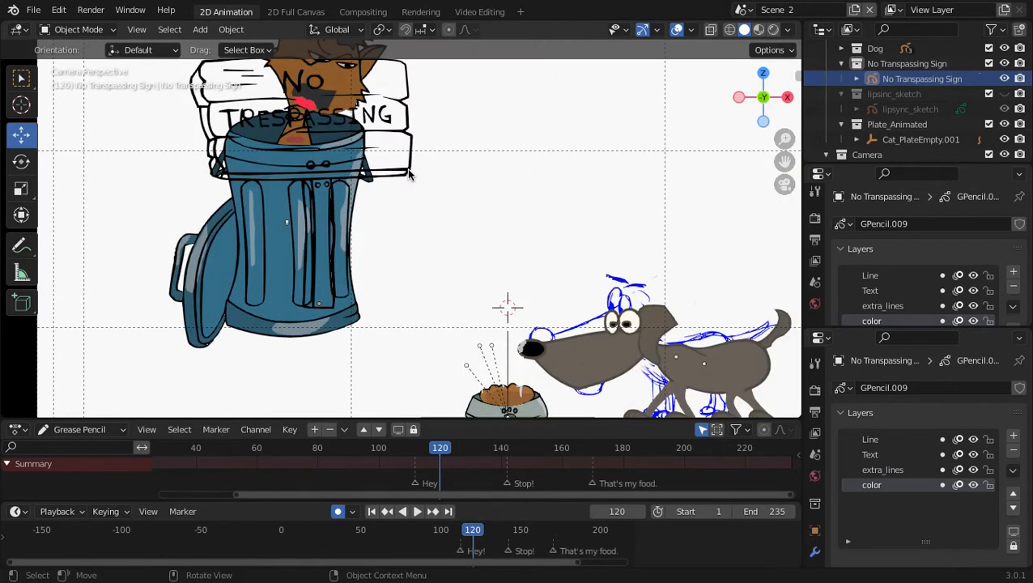
Copy the No Transpassing Sign object from Scene 2 and paste it into the Sign collection of Scene 1
click(917, 86)
key(ctrl+c)
key(ctrl+v)
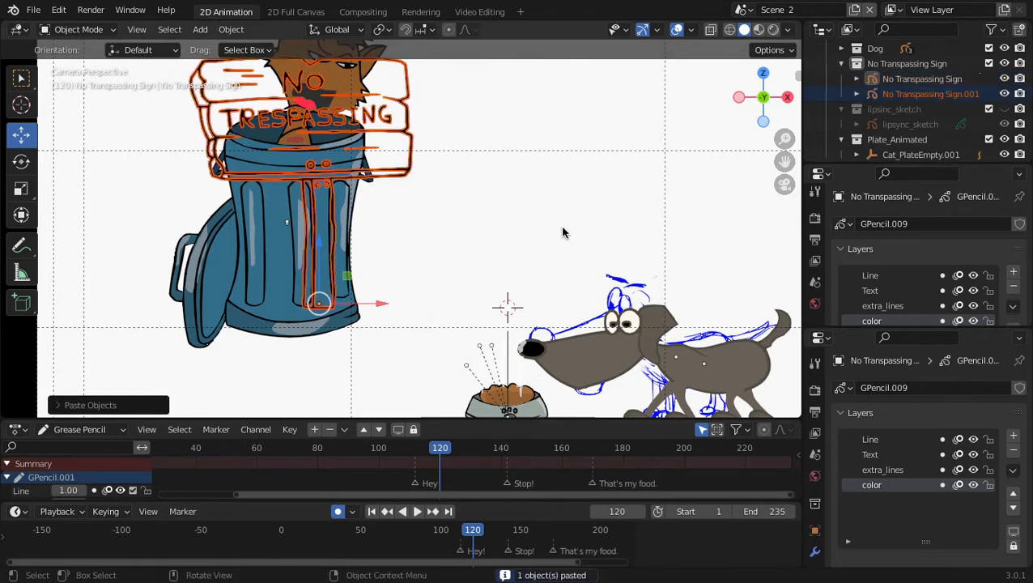
key(ctrl+z)
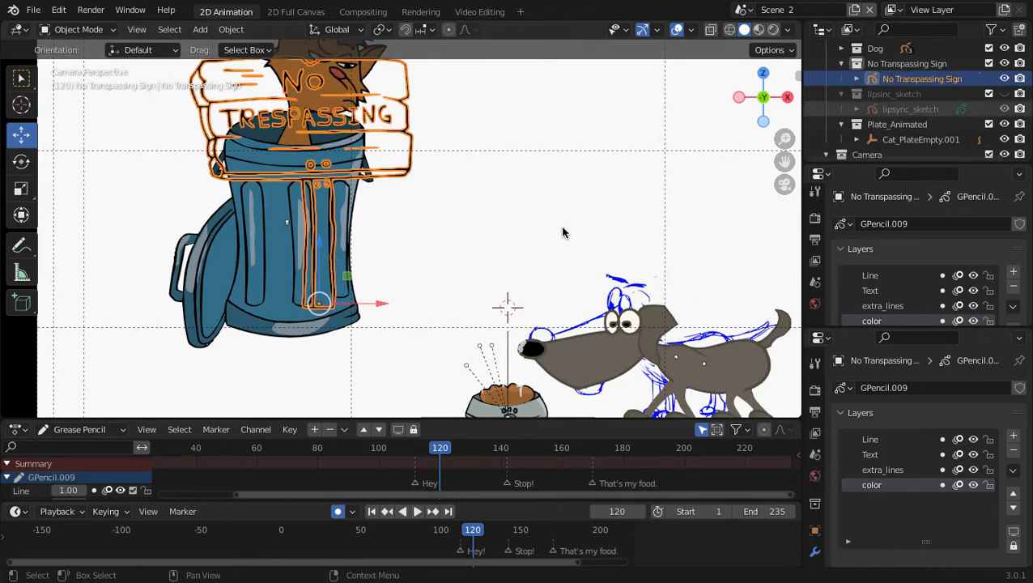
key(ctrl+c)
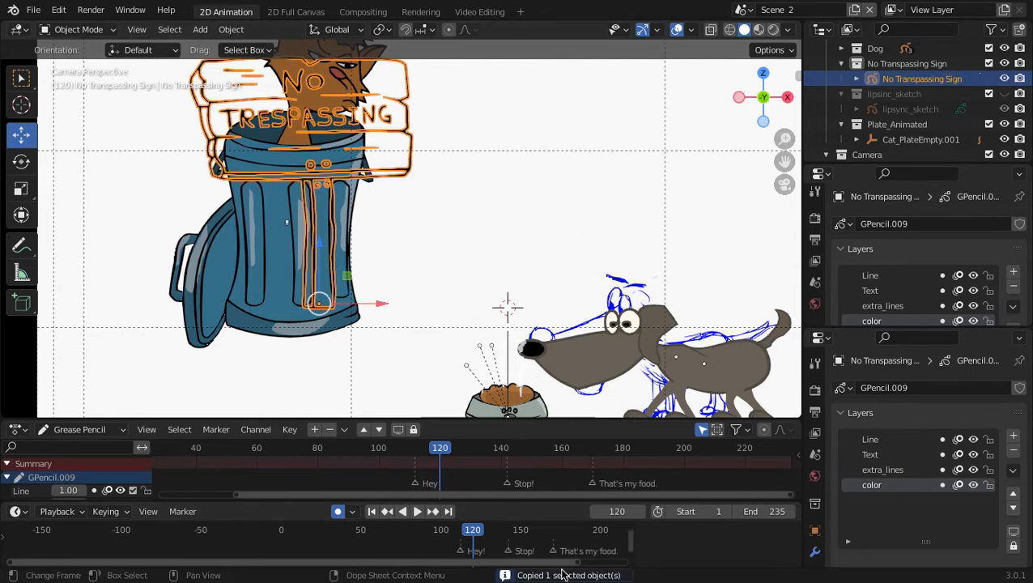
click(751, 11)
click(758, 47)
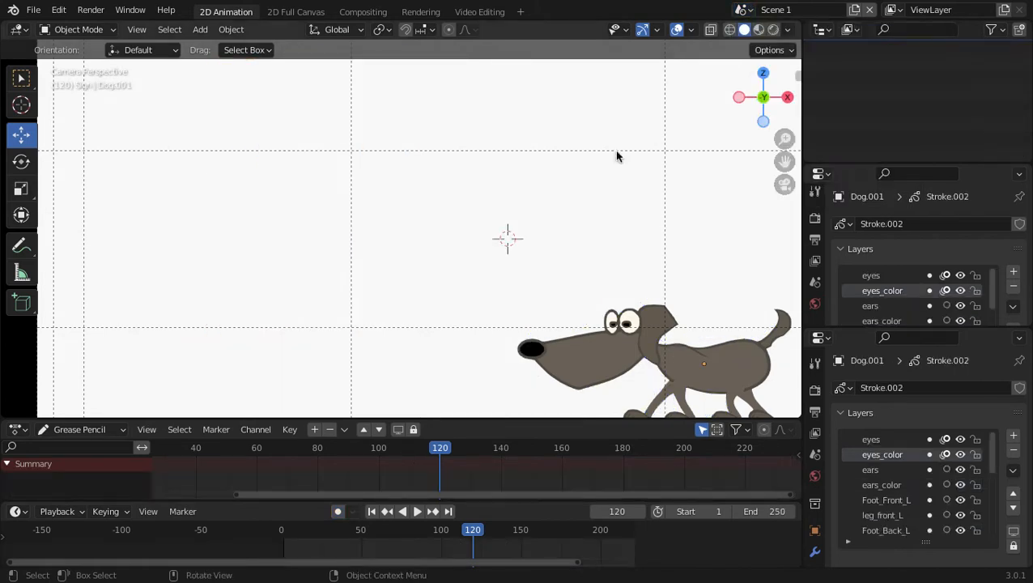
key(ctrl+v)
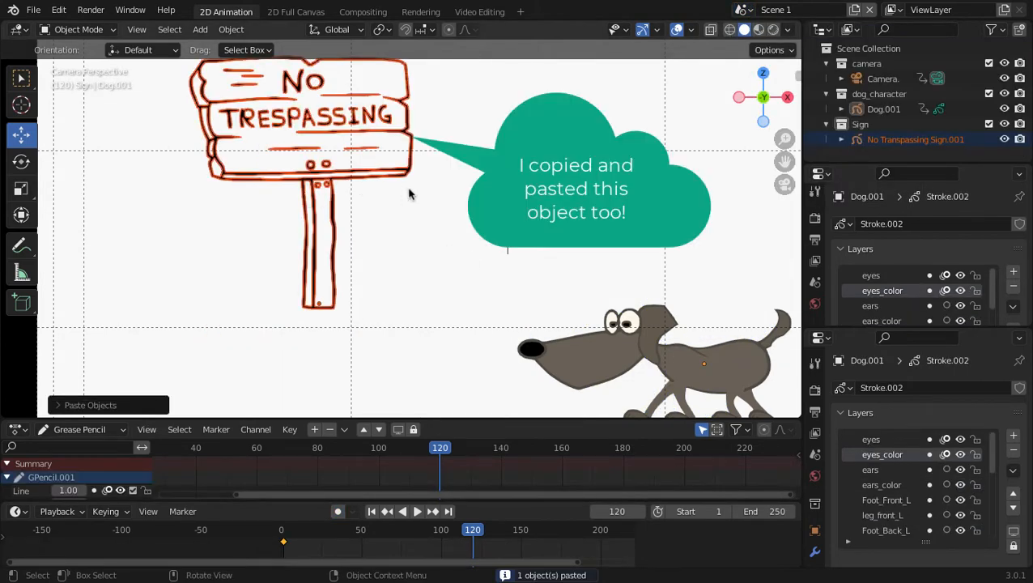
scroll(435, 191, down, 1)
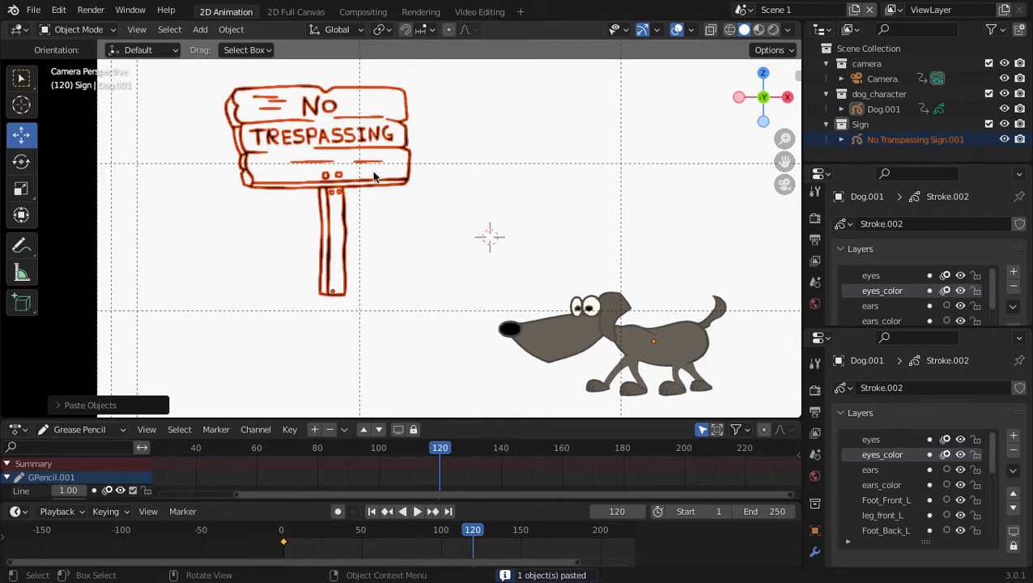
Delete the No Transpassing Sign collection together with its contents from Scene 2
click(742, 10)
click(766, 45)
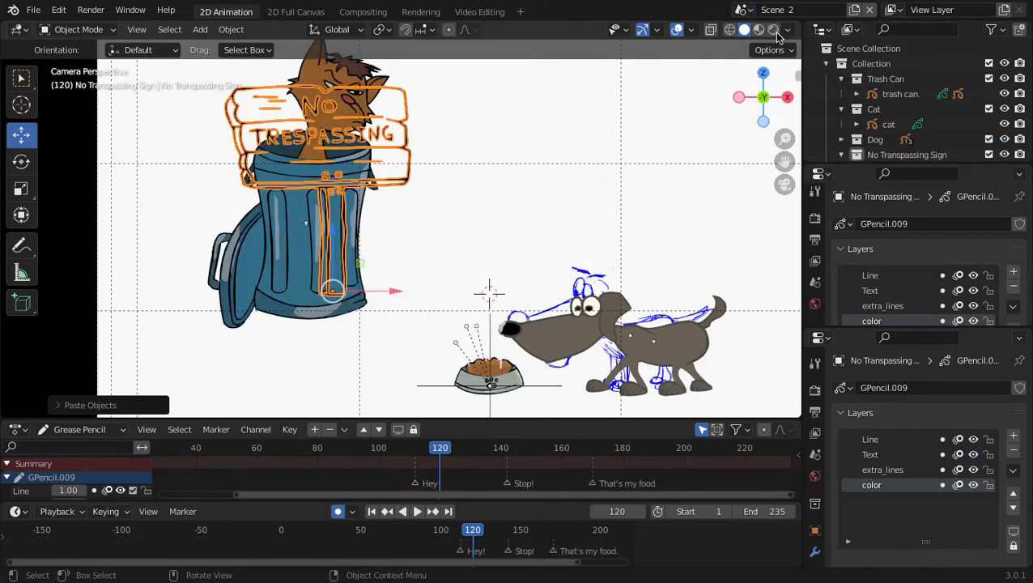
scroll(887, 129, down, 2)
click(888, 125)
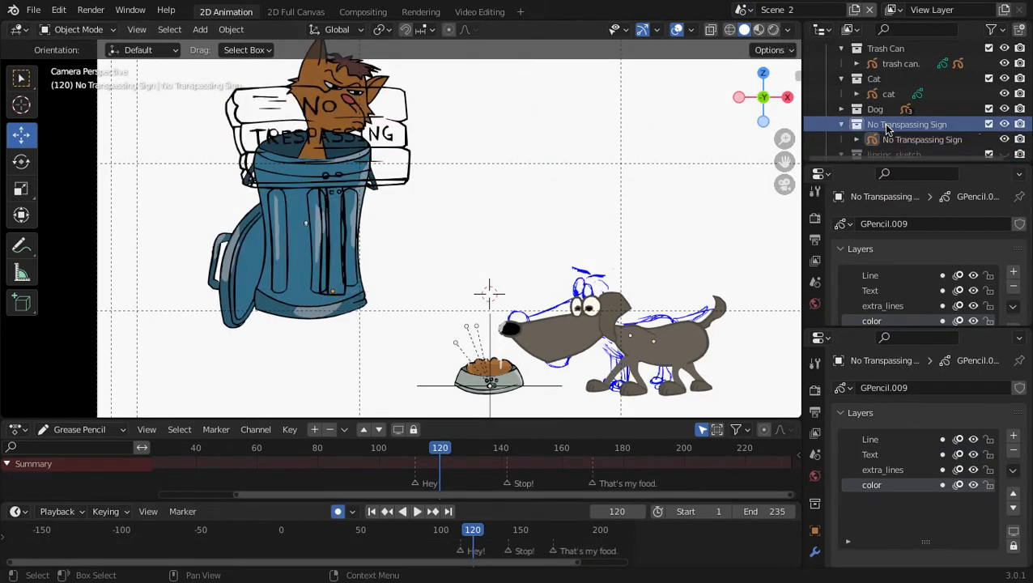
right_click(889, 128)
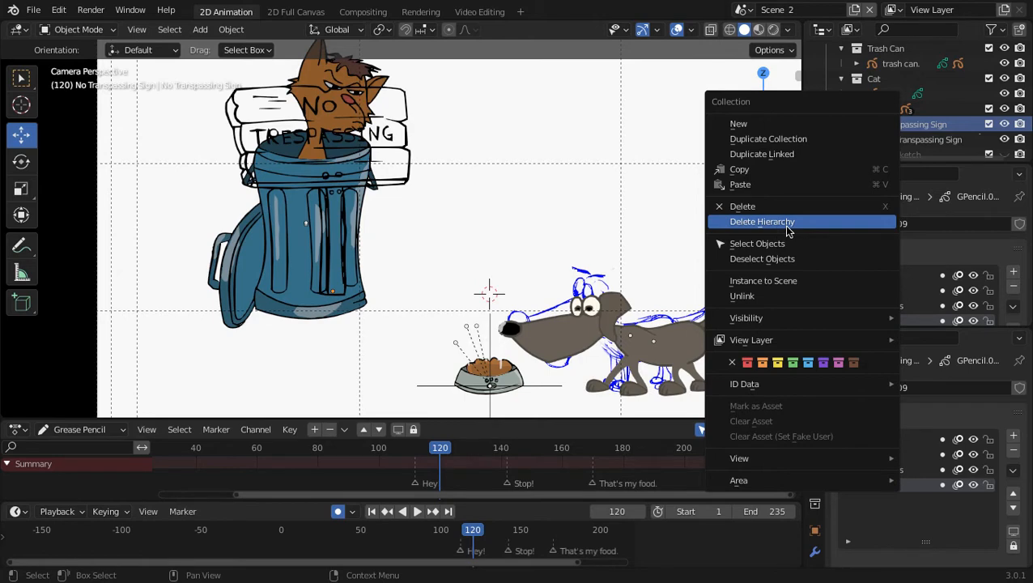
click(752, 222)
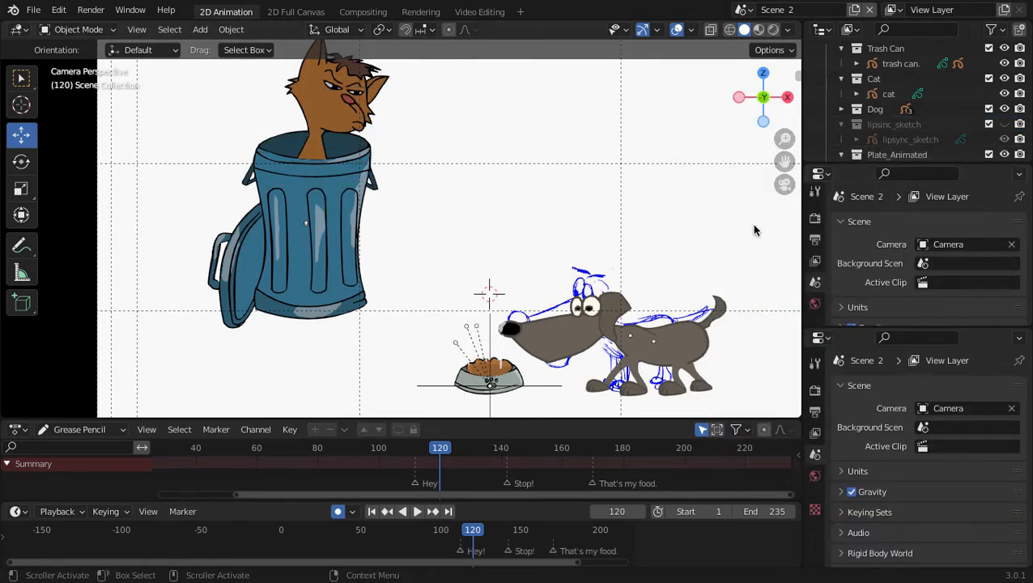
Return to Scene 1 and save the Blender file
click(742, 10)
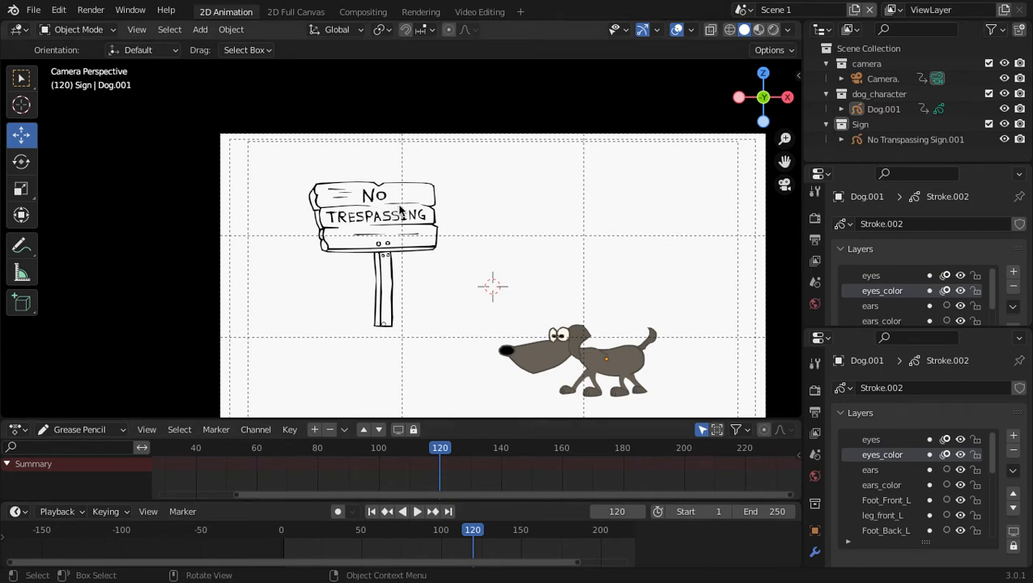
click(33, 11)
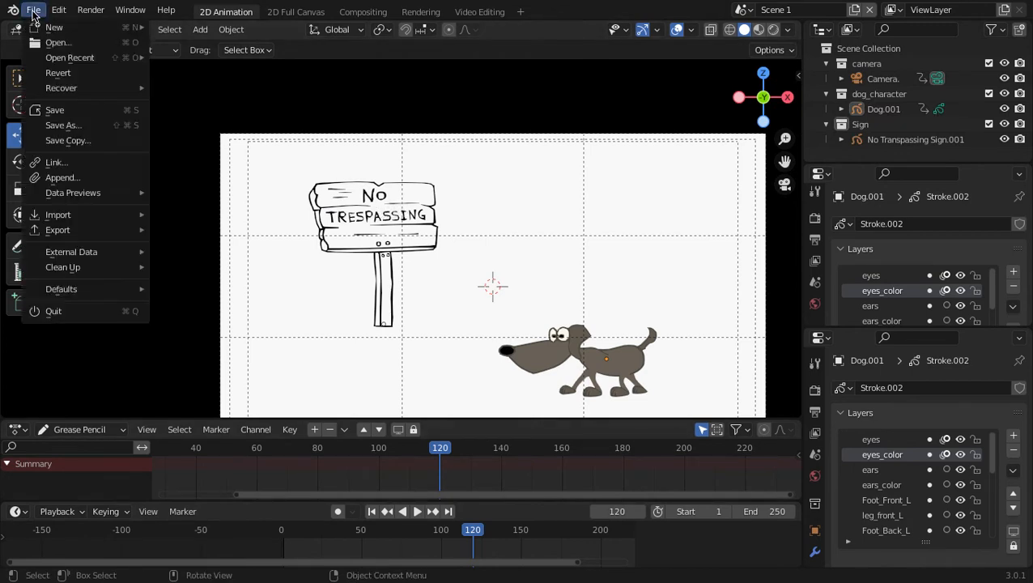
click(54, 110)
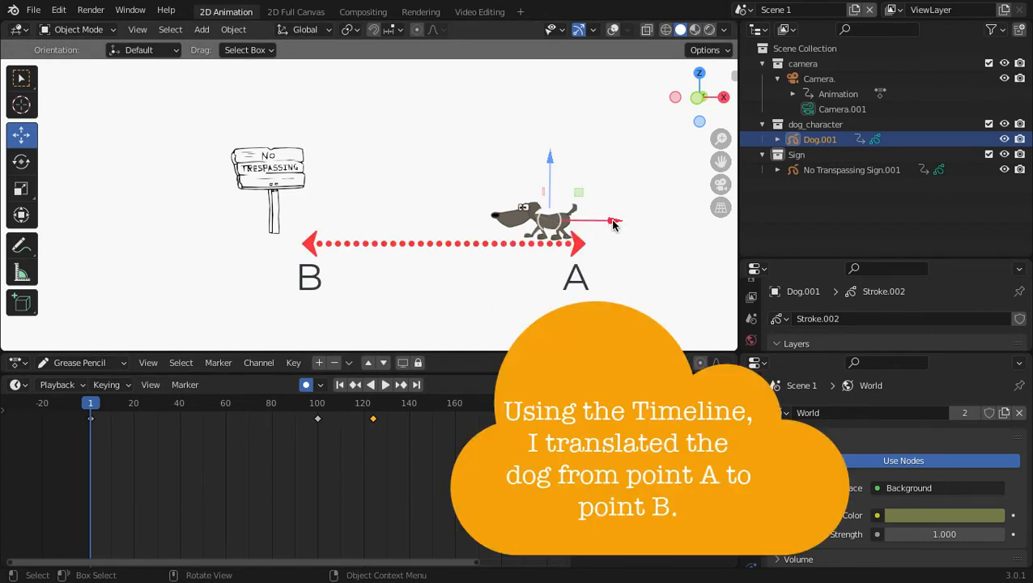
Play and scrub through the animation from frame 1 to review the dog's movement towards the sign
drag(613, 224, 584, 268)
key(ctrl+z)
key(space)
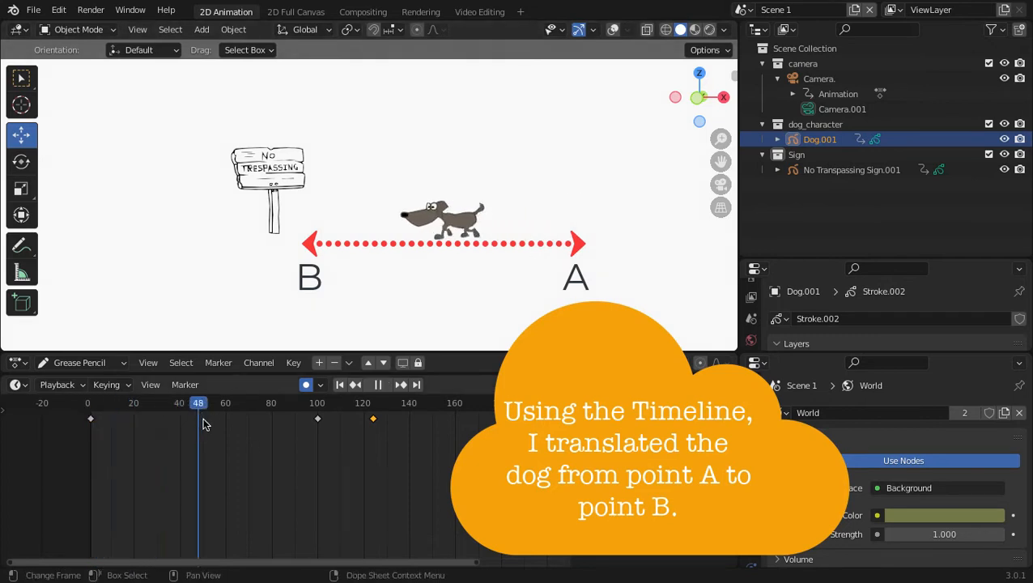
drag(306, 435, 371, 442)
click(383, 387)
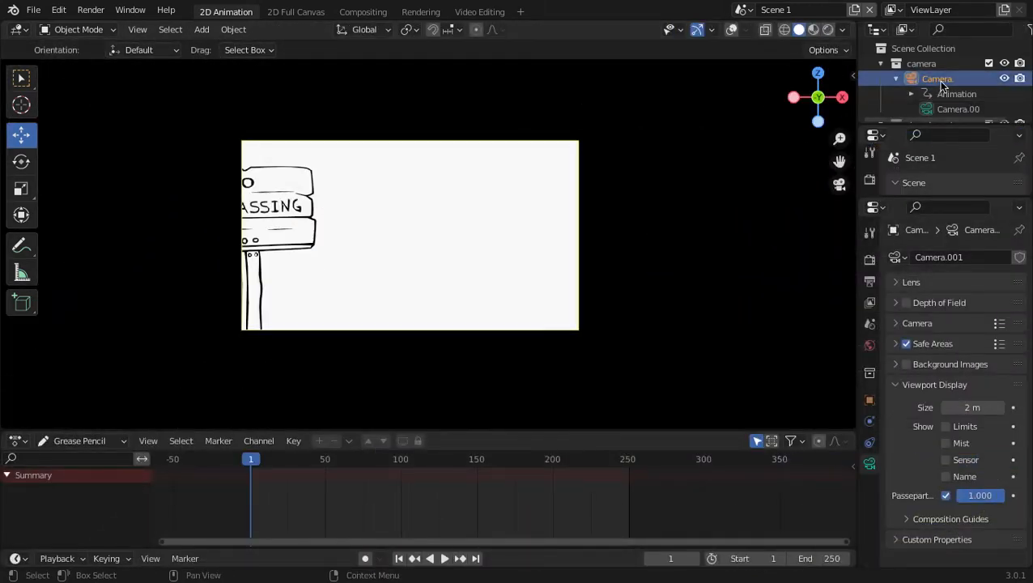
Lower the camera's passepartout opacity to 0.879 and play the animation to review the camera movement, returning to frame 1
drag(980, 496, 960, 495)
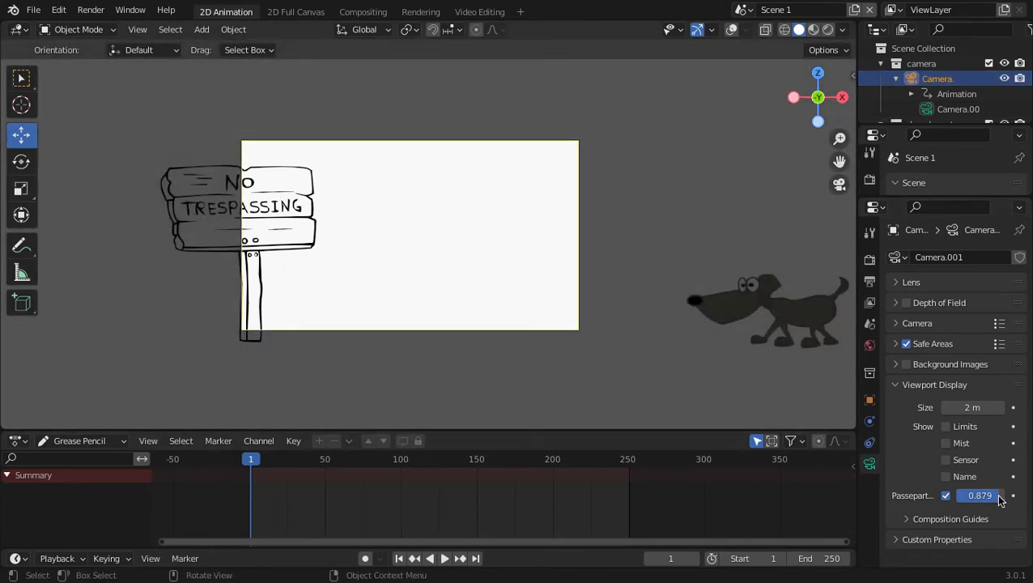
key(space)
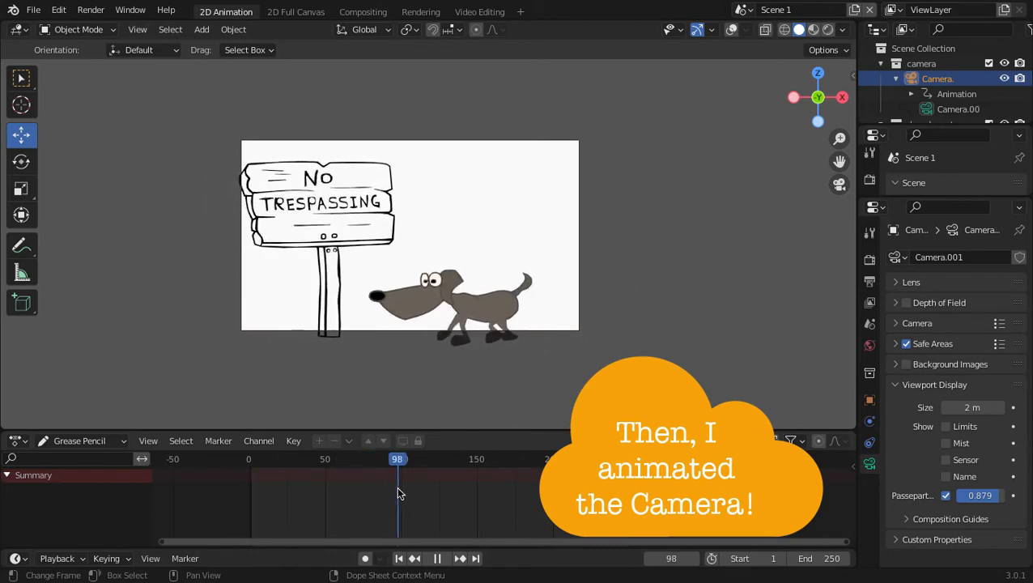
key(space)
drag(402, 462, 252, 476)
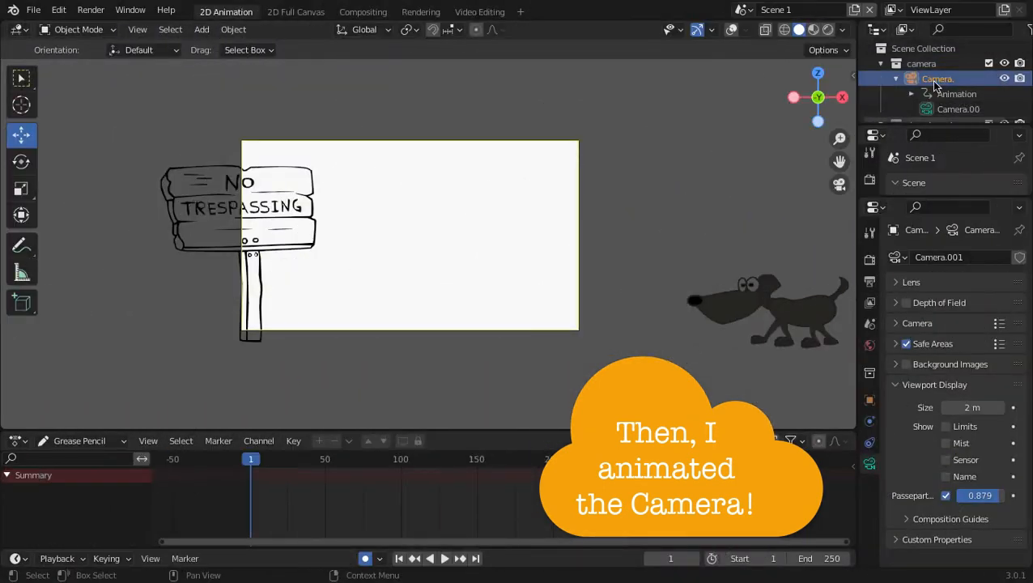
Turn on the viewport overlays and display the selected camera's transform values beside the camera view
click(937, 81)
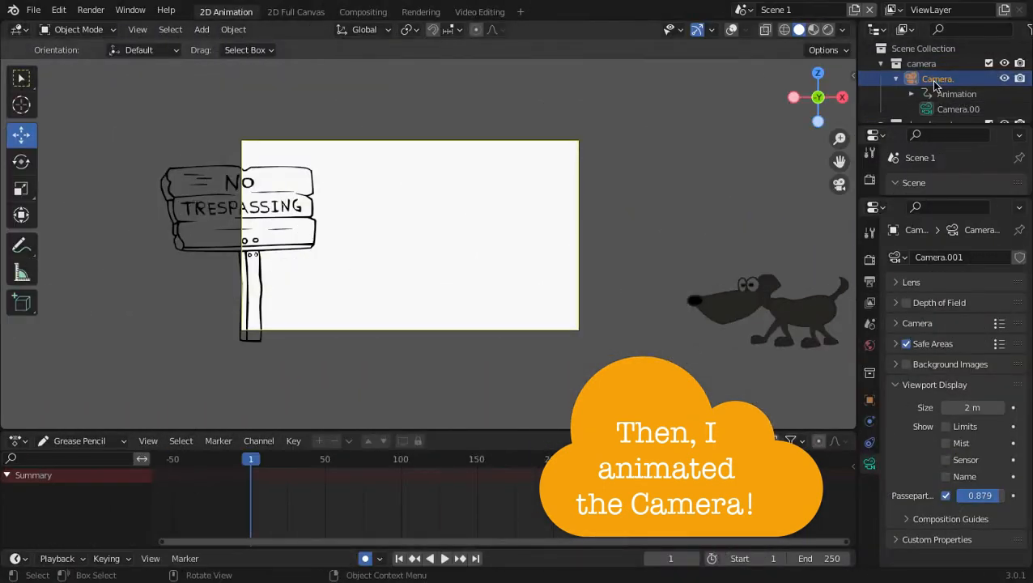
click(731, 31)
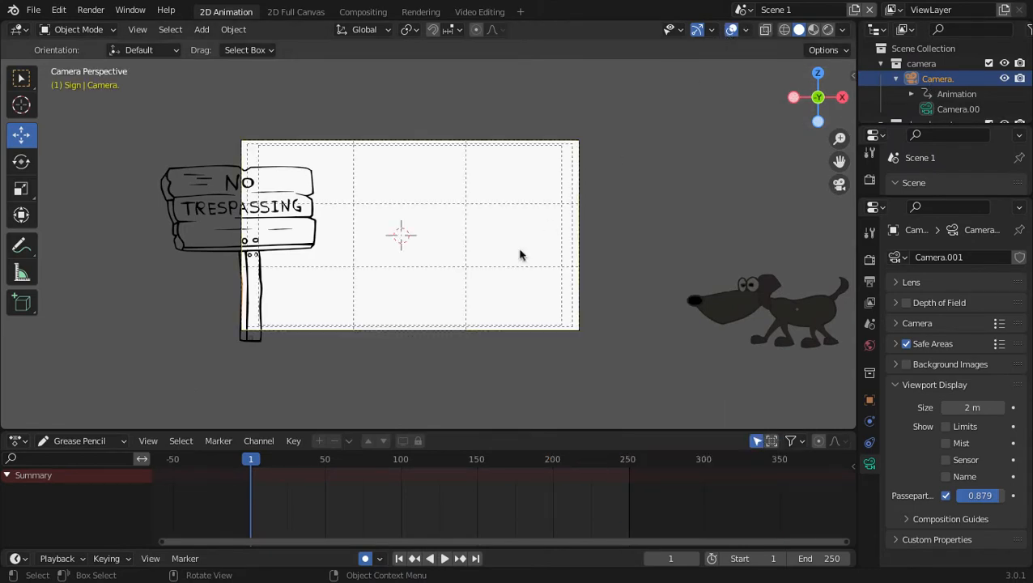
key(KP_0)
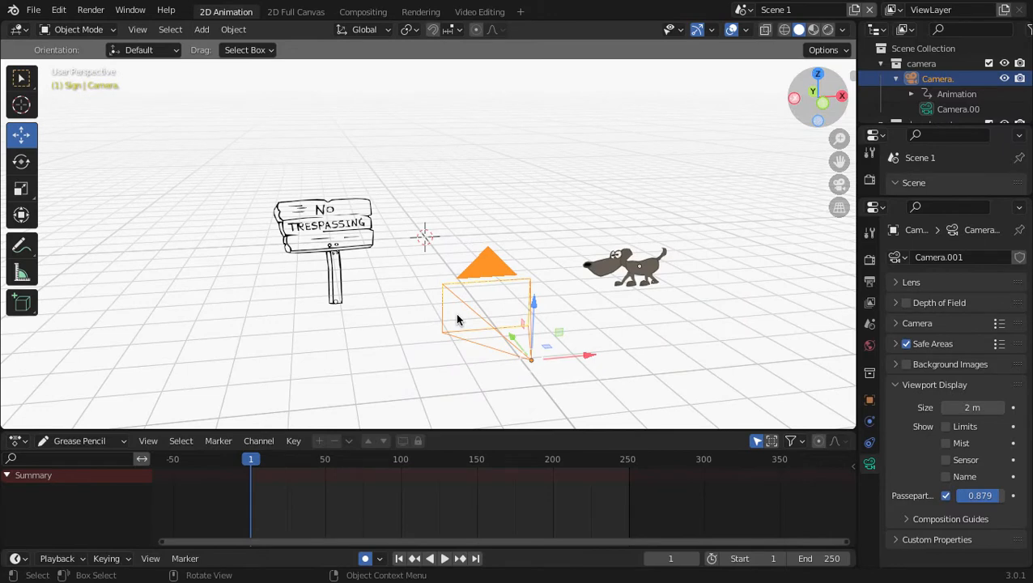
key(n)
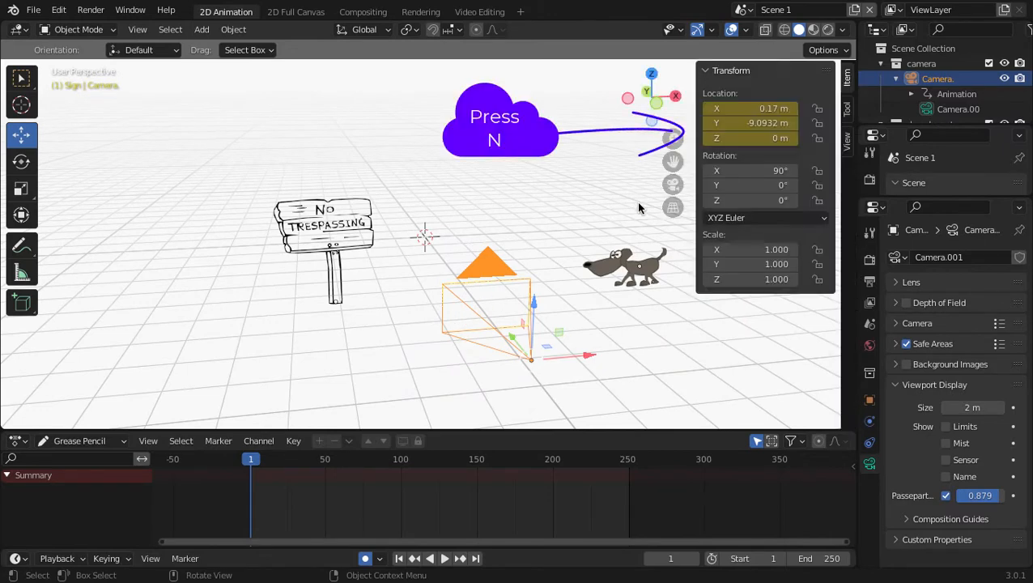
key(KP_0)
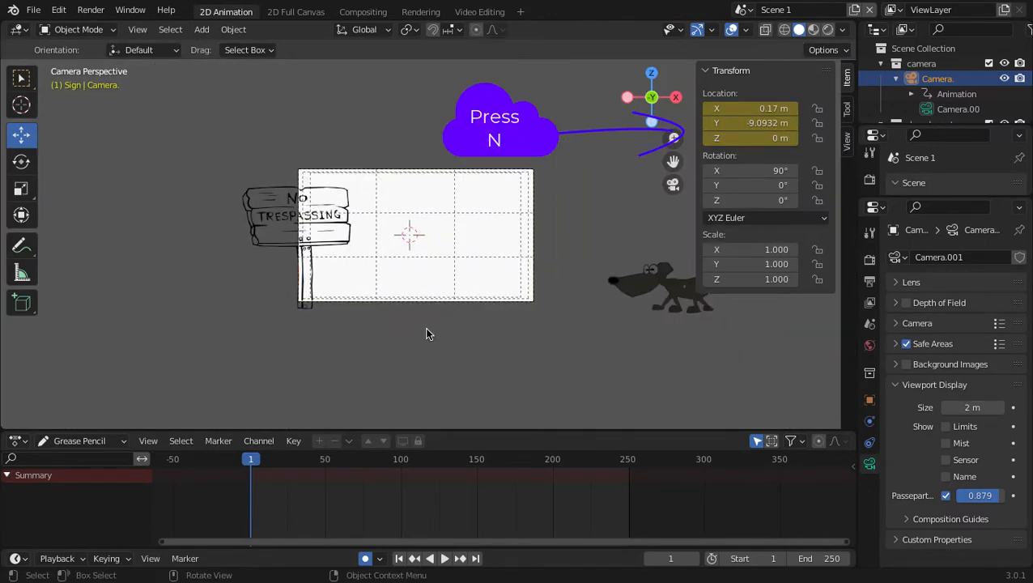
At frame 1, move the camera to X 5.03 m and Z -0.65 m to frame the dog, and insert a keyframe
drag(403, 429, 396, 469)
drag(386, 549, 389, 480)
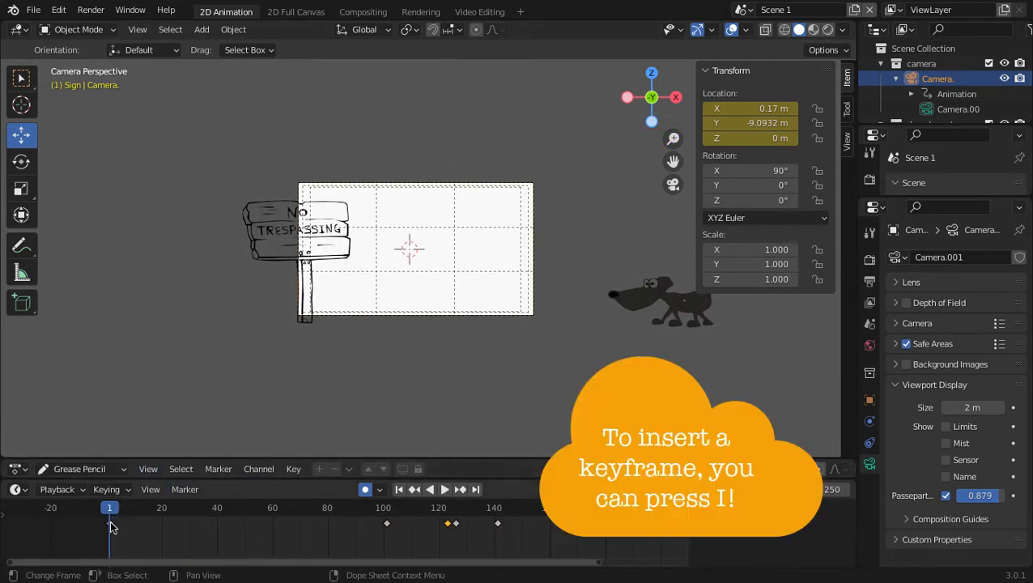
drag(757, 109, 842, 108)
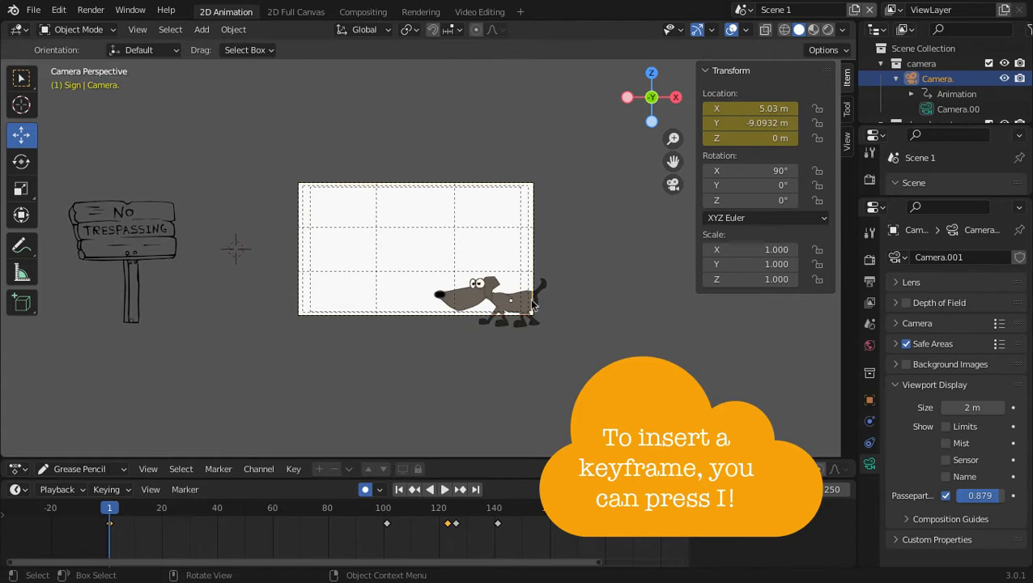
mouse_move(757, 137)
mouse_down()
mouse_move(741, 138)
mouse_move(749, 142)
mouse_up()
key(i)
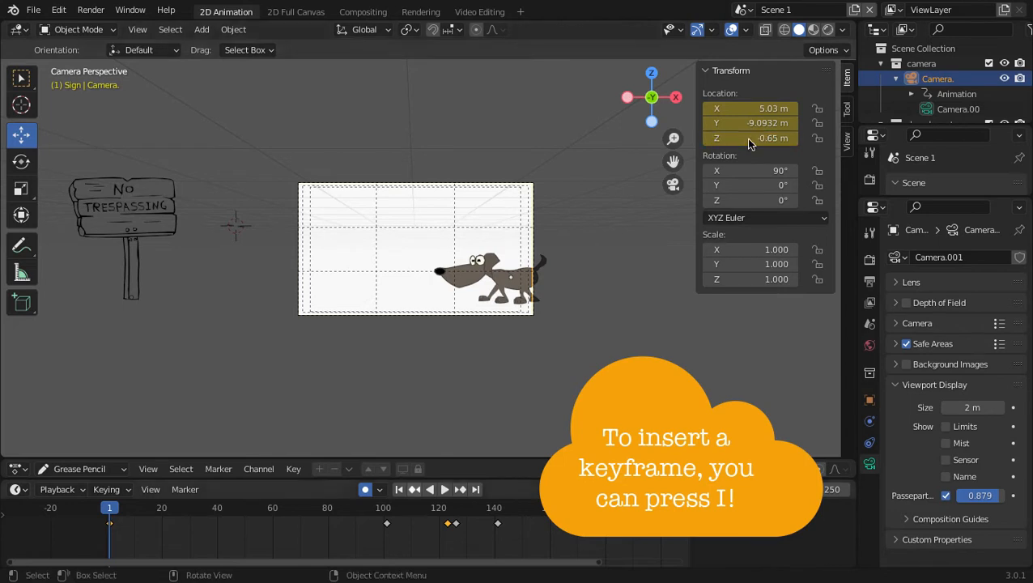
Play forward to frame 101 and delete the camera keyframe there
key(space)
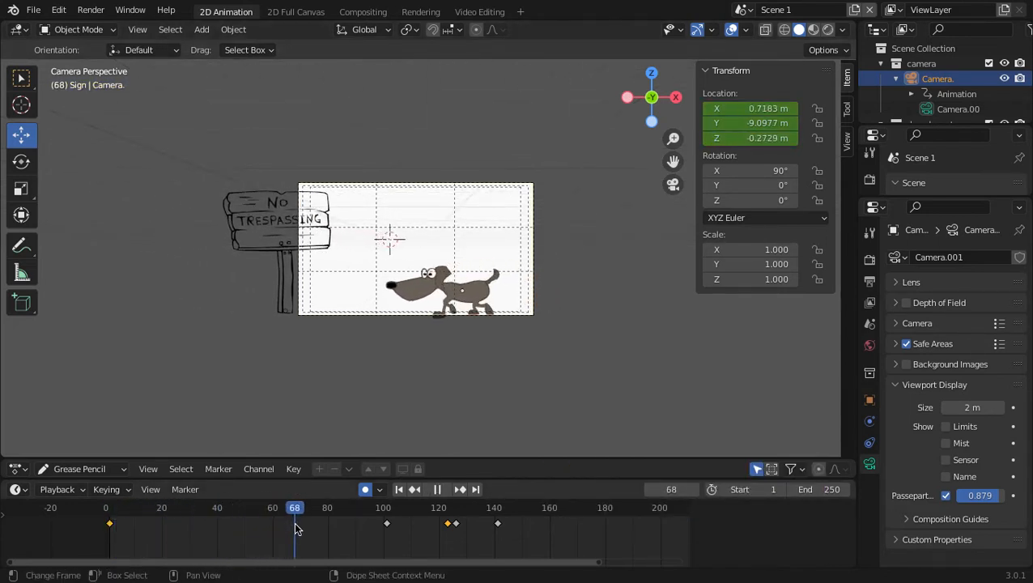
drag(295, 524, 391, 537)
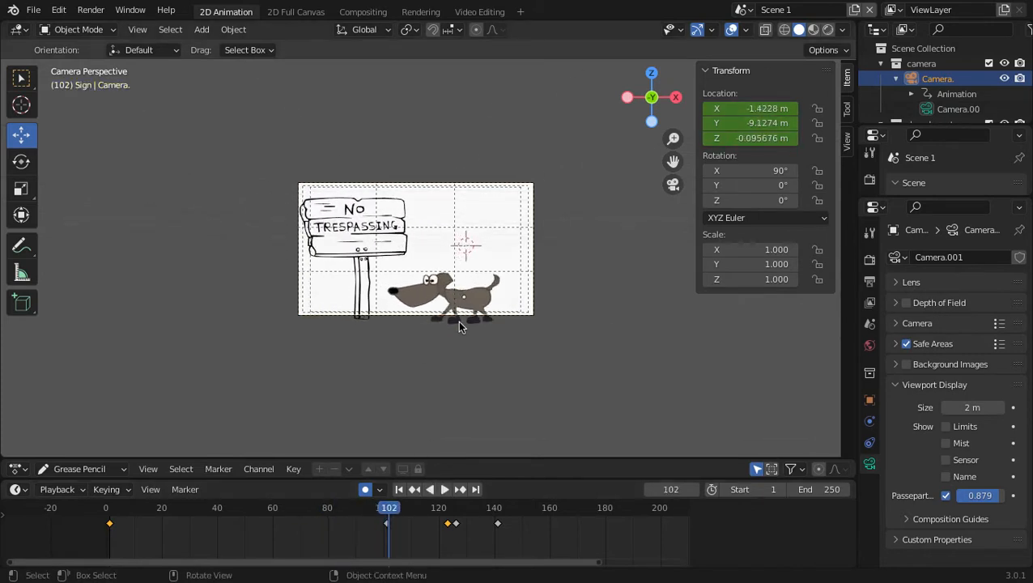
drag(392, 508, 387, 513)
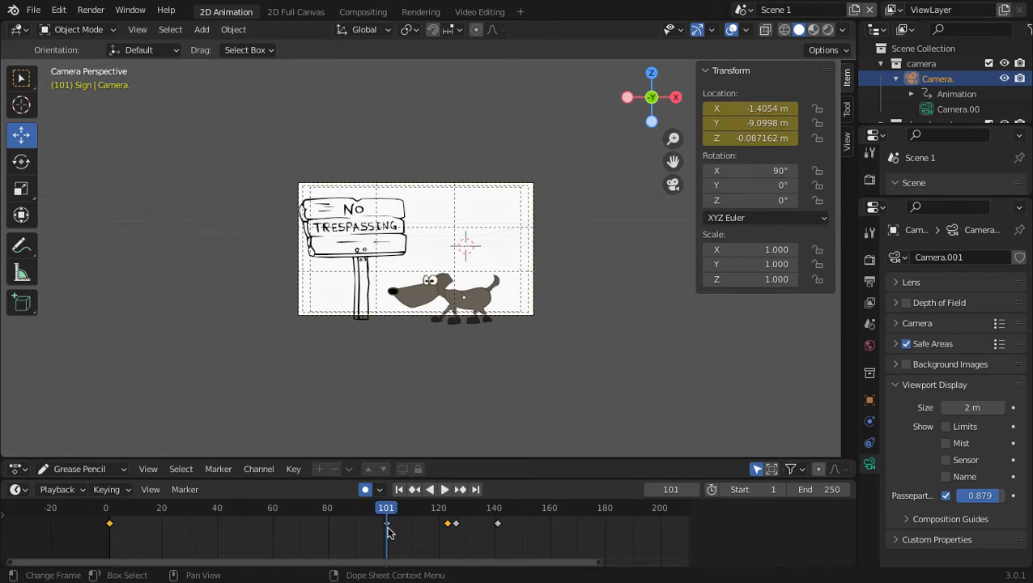
right_click(387, 526)
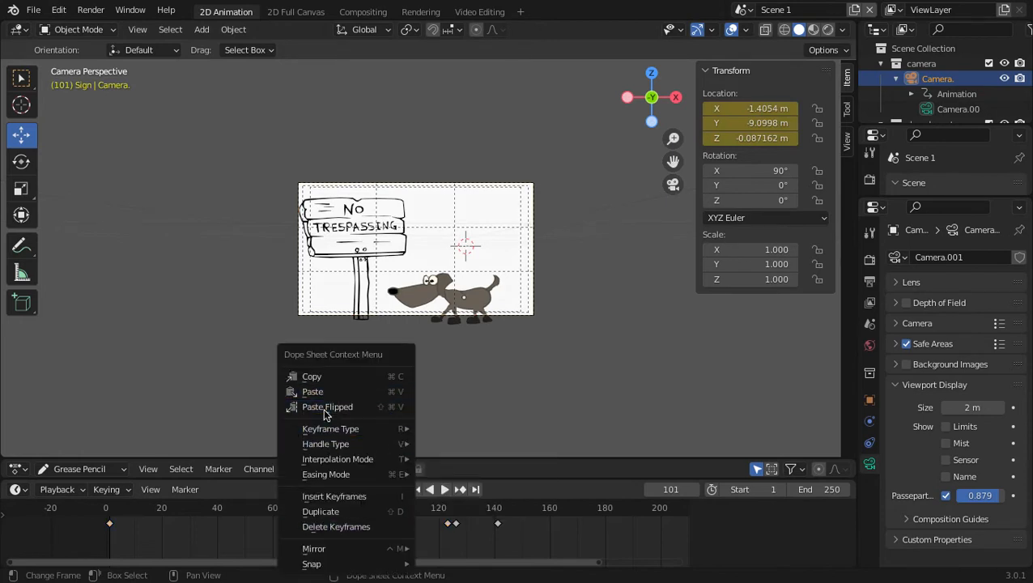
click(336, 526)
At frame 126, lower the camera's Z location to reframe the dog and sign, and insert a keyframe
drag(388, 510, 454, 517)
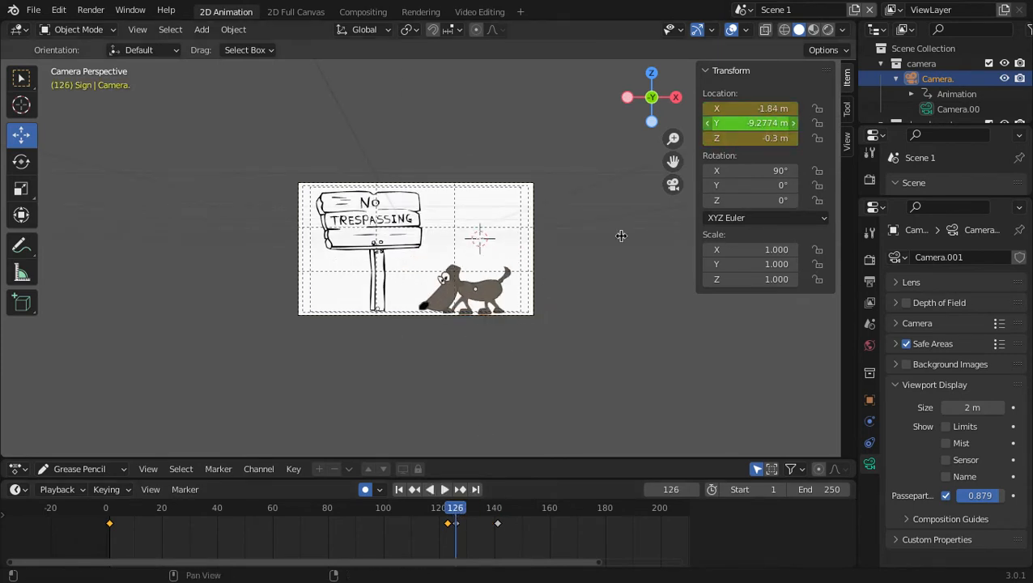
drag(759, 138, 729, 138)
key(i)
Return to frame 1, raise the camera's passepartout opacity to 1.000 and play the animation to review the camera movement
key(space)
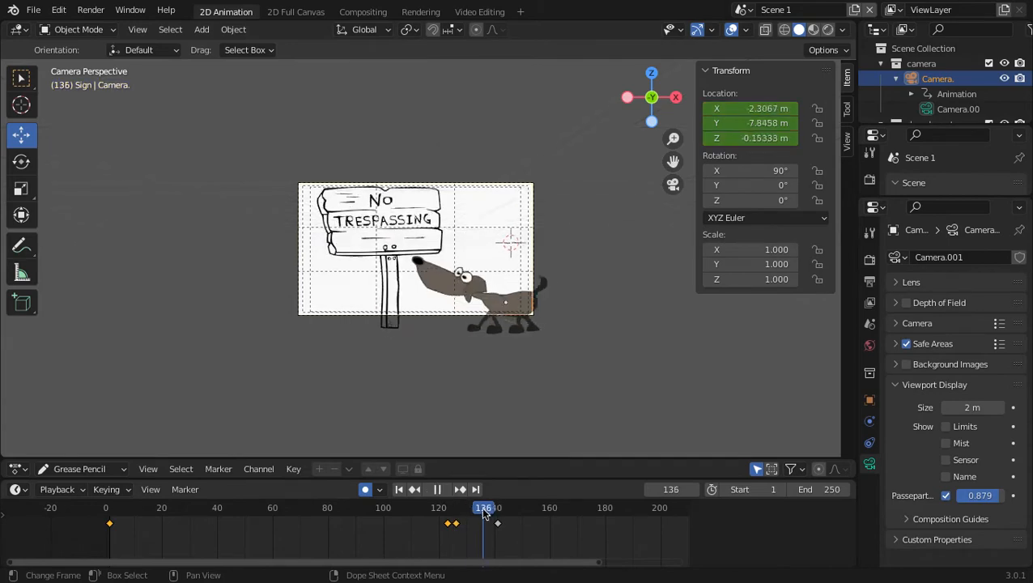
drag(501, 510, 110, 488)
scroll(548, 345, up, 1)
drag(980, 495, 1002, 493)
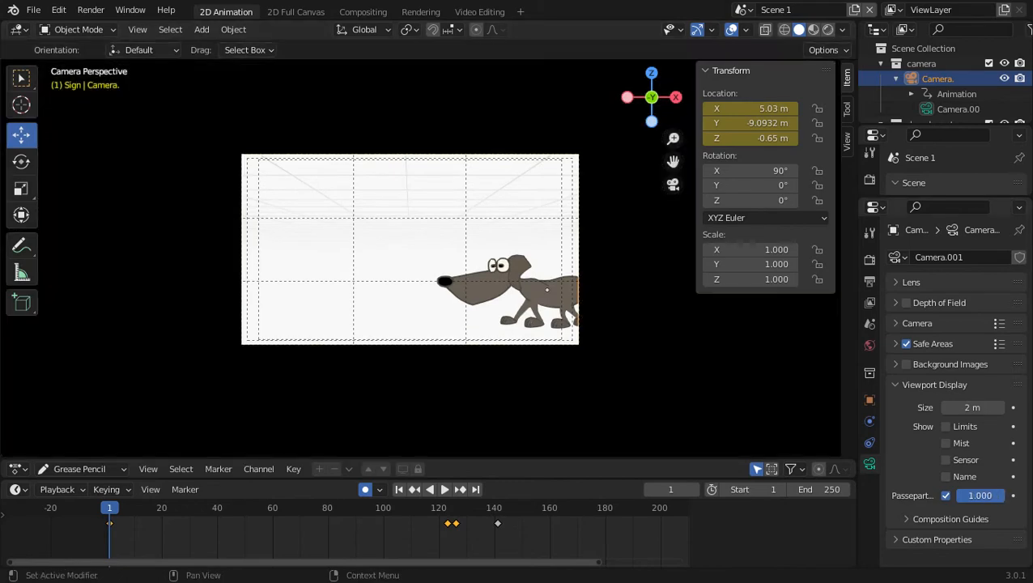
click(444, 490)
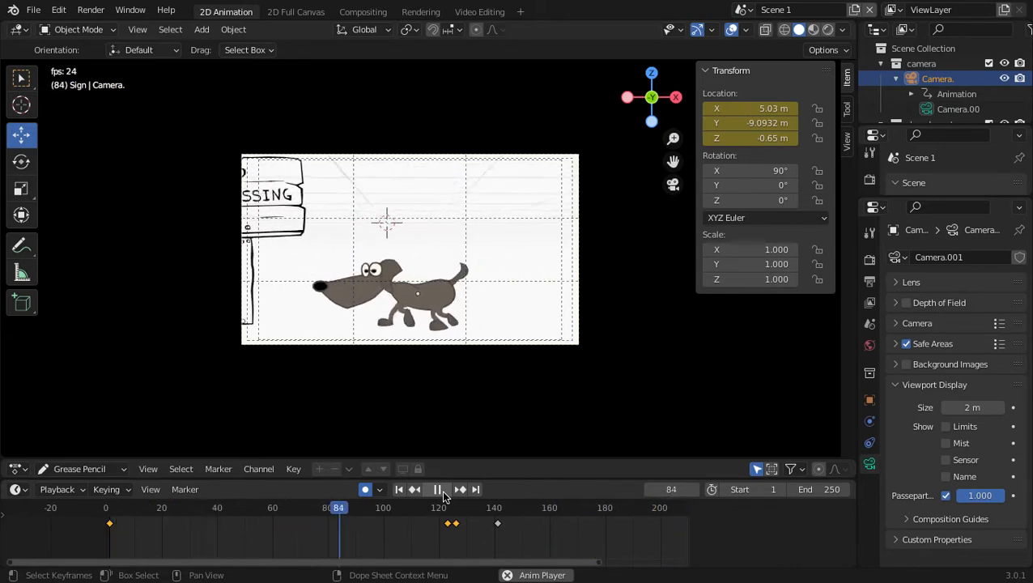
click(441, 494)
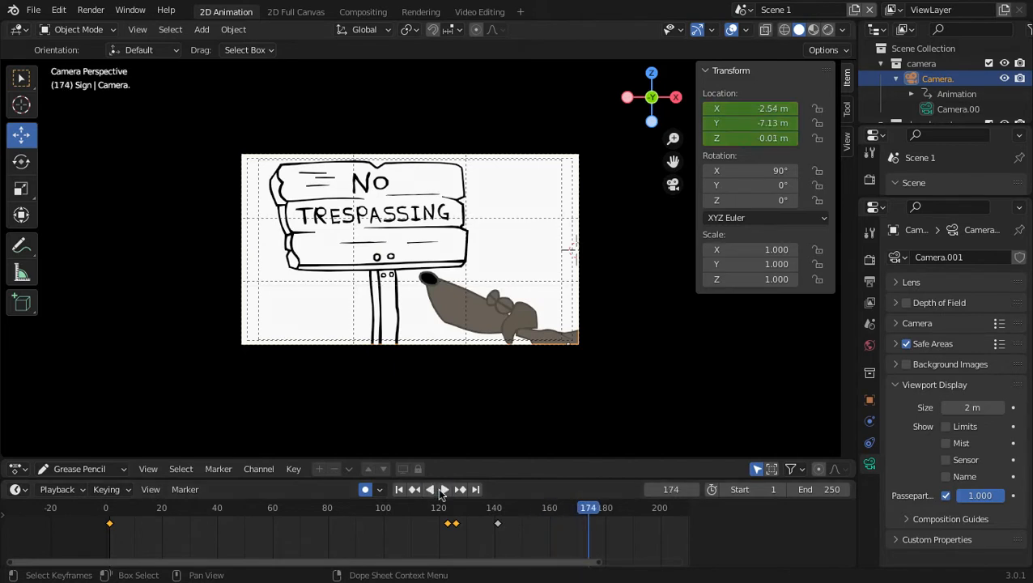
Hide the floor grid in the viewport overlays
click(745, 30)
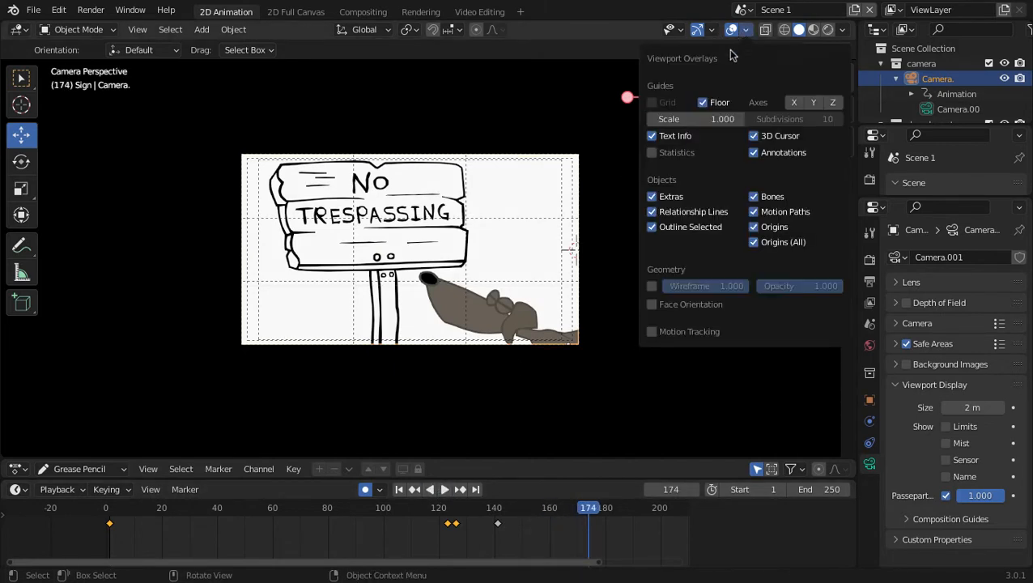
click(703, 102)
key(n)
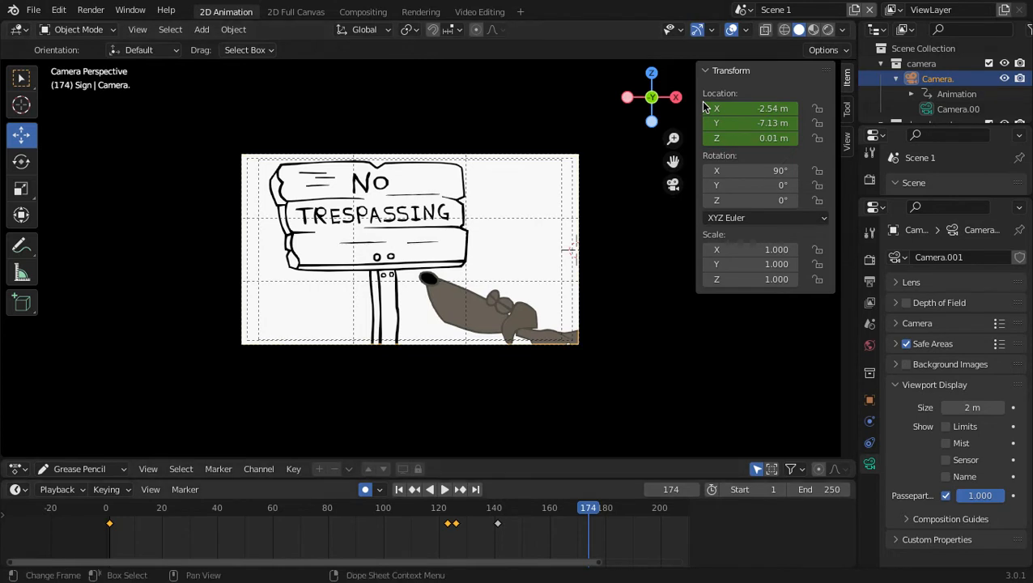
Set the scene's end frame to 180 and play the animation to check its length
mouse_move(818, 489)
mouse_down()
mouse_move(769, 489)
mouse_move(790, 489)
mouse_up()
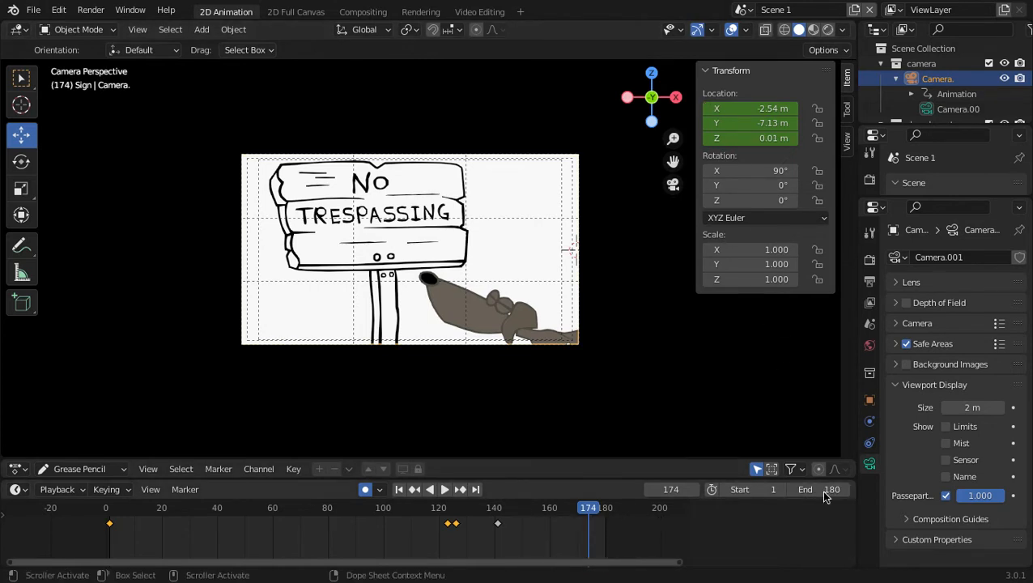
click(437, 490)
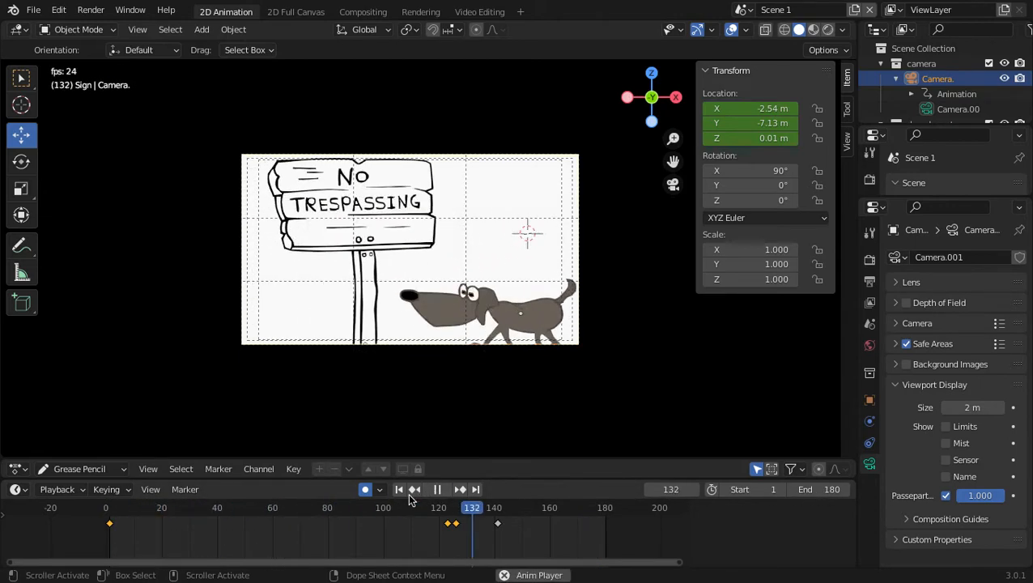
click(435, 489)
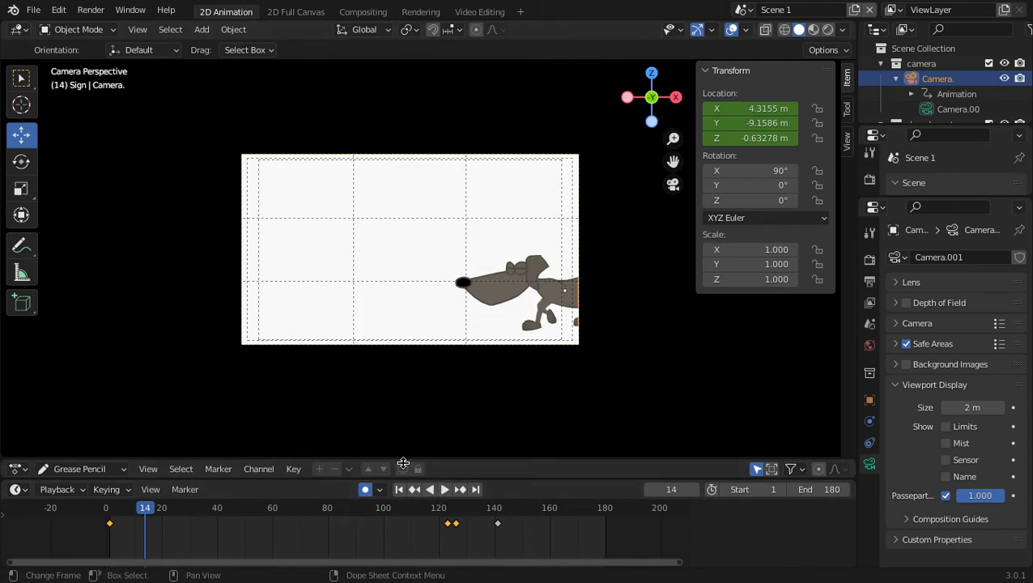
Enlarge the dope sheet, select the dog to show its keyframes, and play through them, going back to frame 148
drag(438, 467, 441, 350)
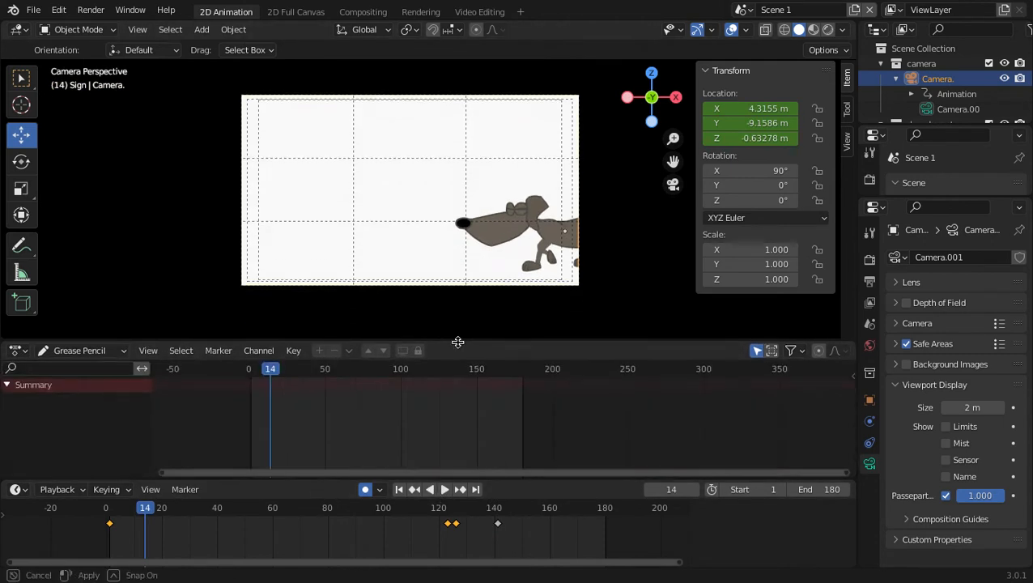
click(522, 235)
key(space)
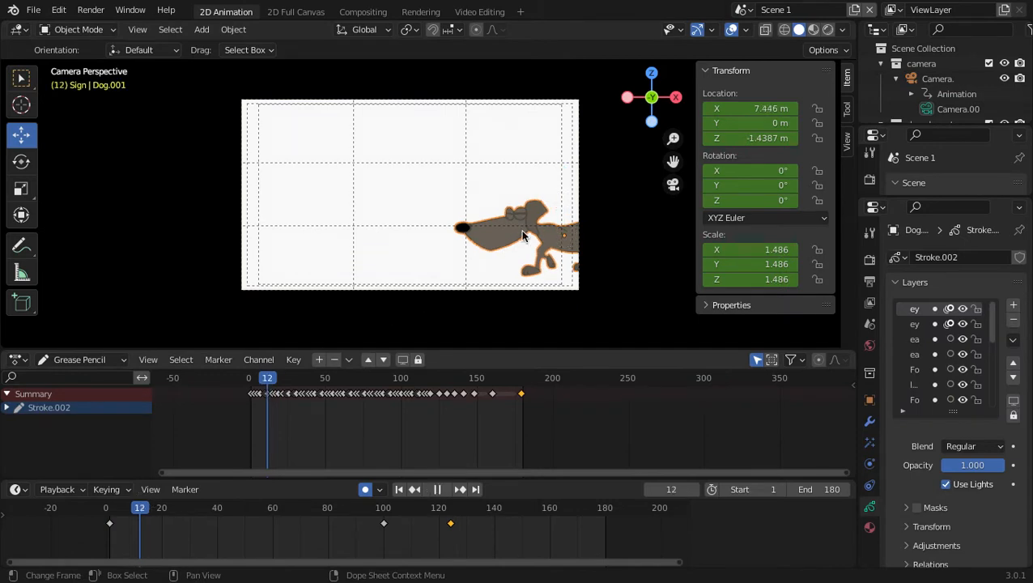
click(467, 404)
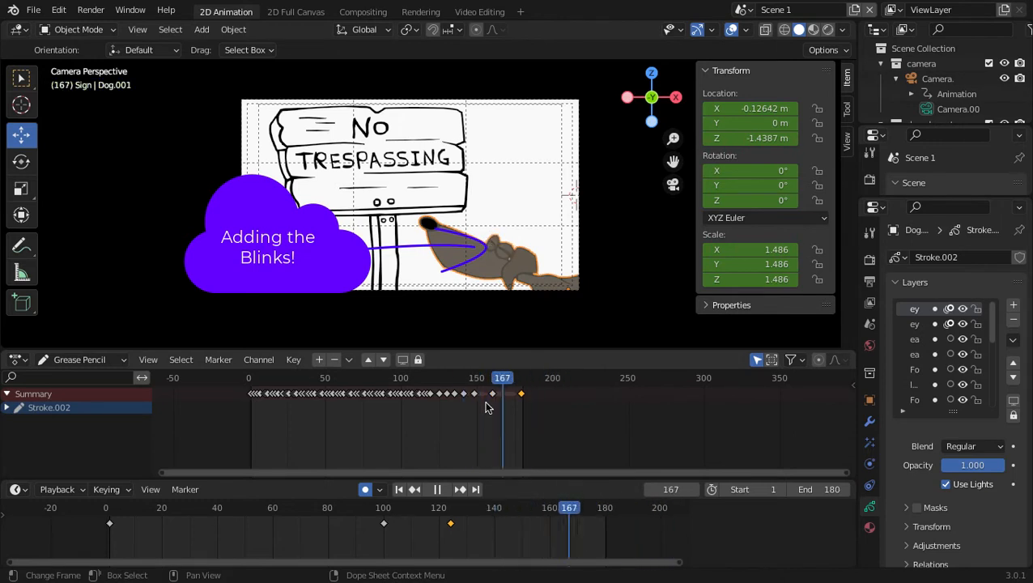
click(502, 386)
drag(503, 385, 473, 380)
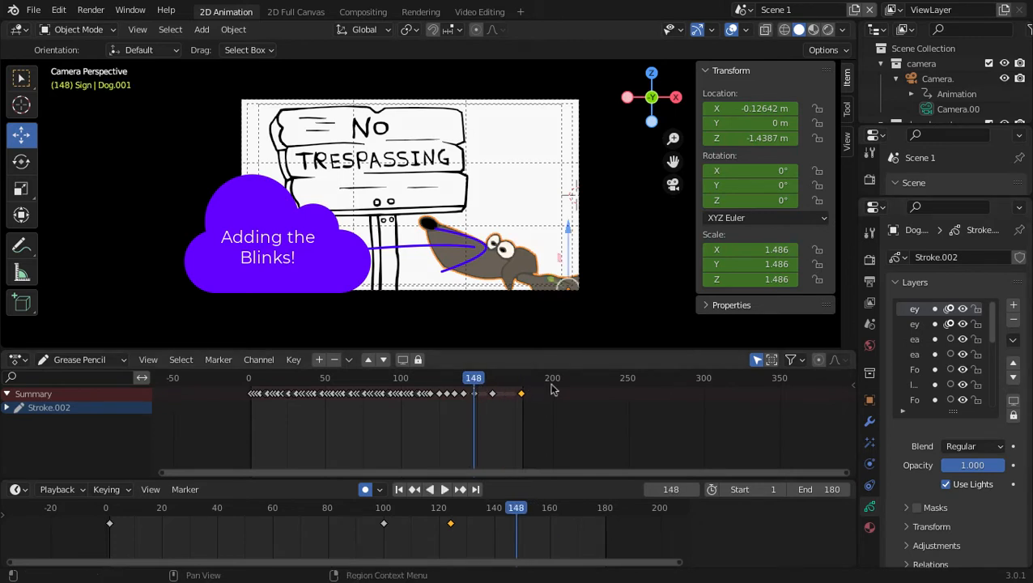
Enlarge the upper properties editor and show the dog's Grease Pencil layers in it
scroll(931, 370, down, 5)
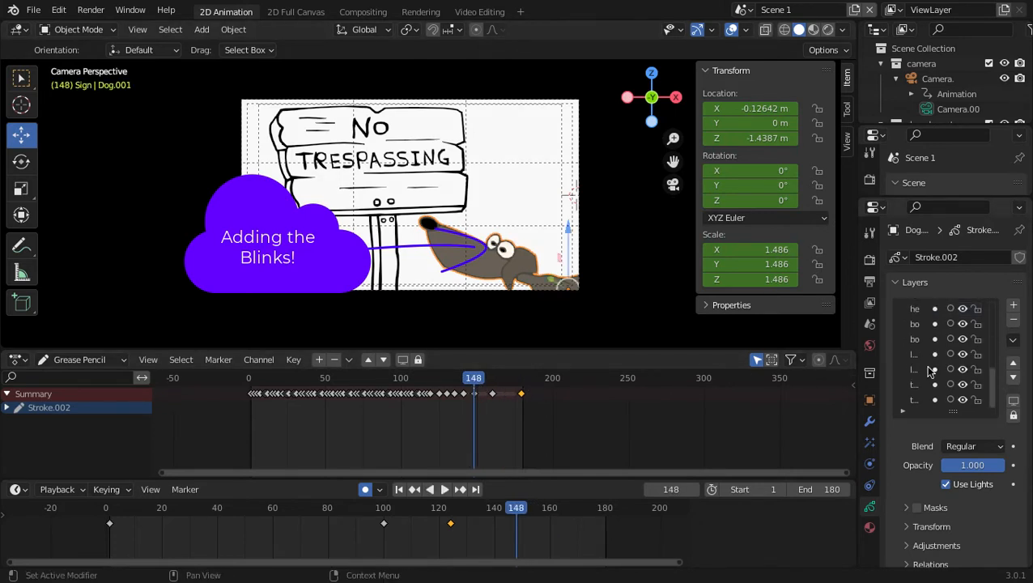
scroll(925, 486, down, 8)
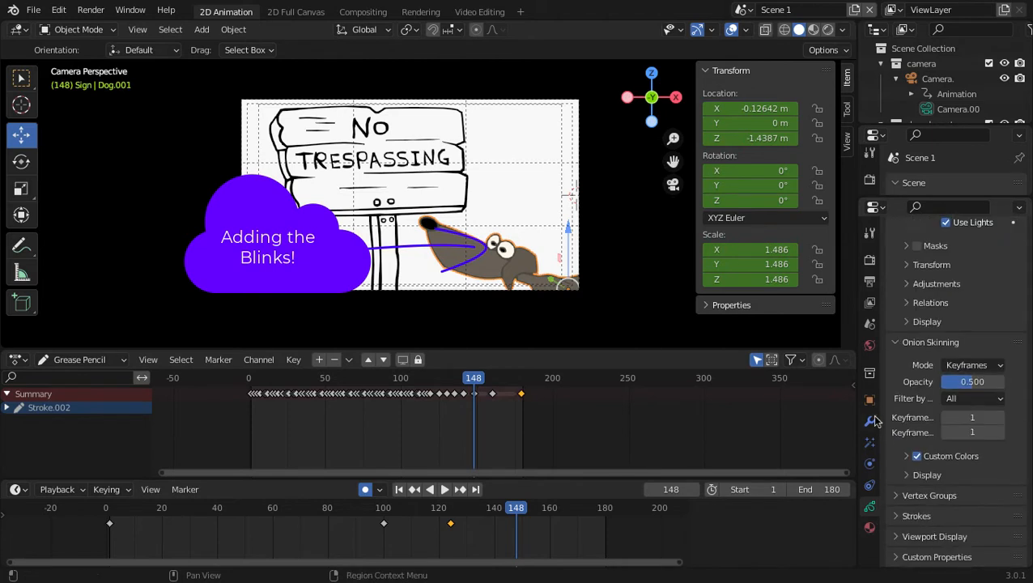
drag(968, 200, 966, 405)
scroll(880, 341, down, 3)
click(872, 366)
scroll(951, 350, down, 7)
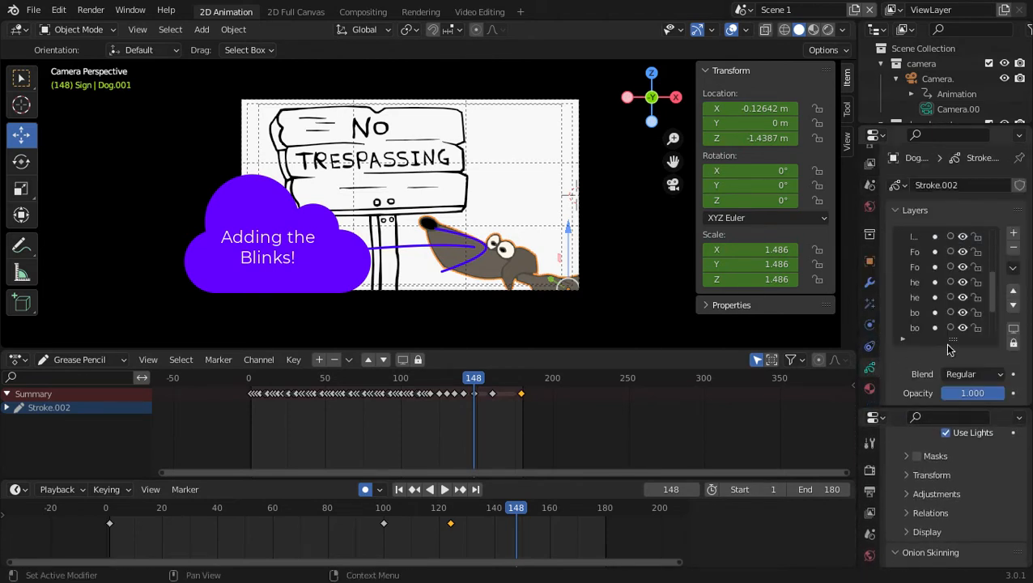
scroll(951, 350, up, 7)
scroll(958, 482, down, 4)
scroll(872, 531, down, 6)
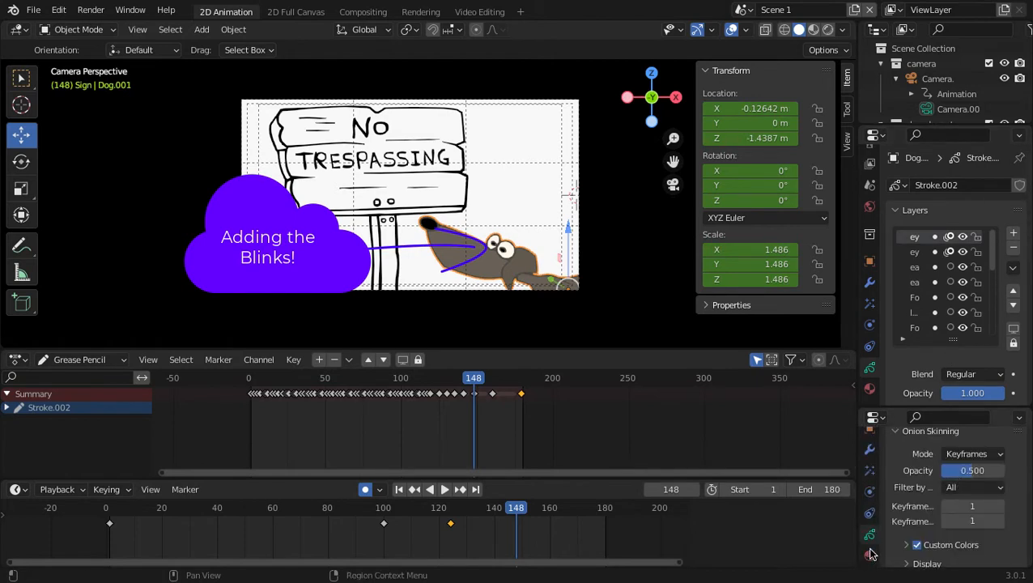
Show the dog's list of materials in the lower properties editor
click(871, 550)
scroll(939, 494, up, 5)
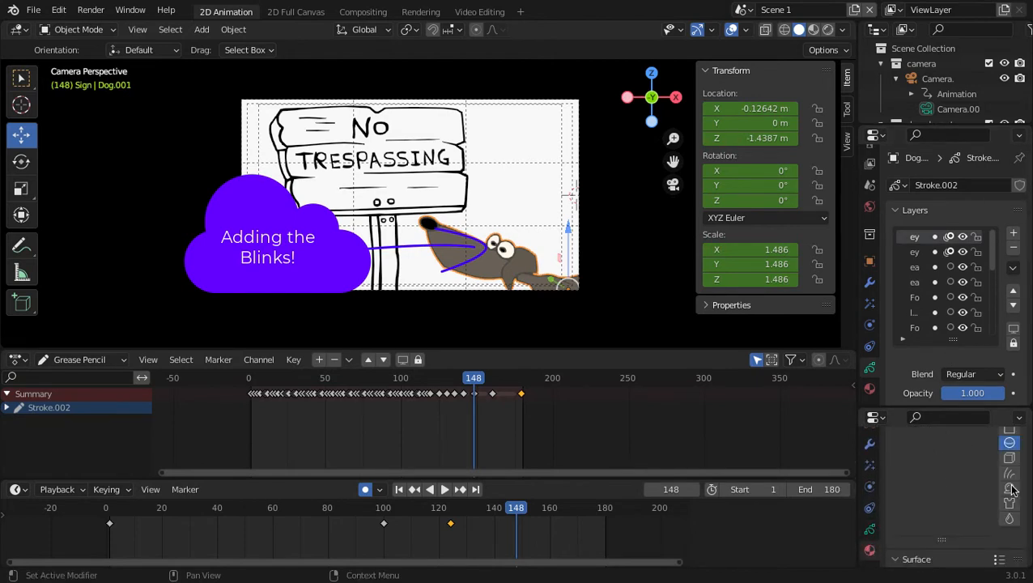
scroll(1011, 490, up, 4)
scroll(1012, 488, up, 3)
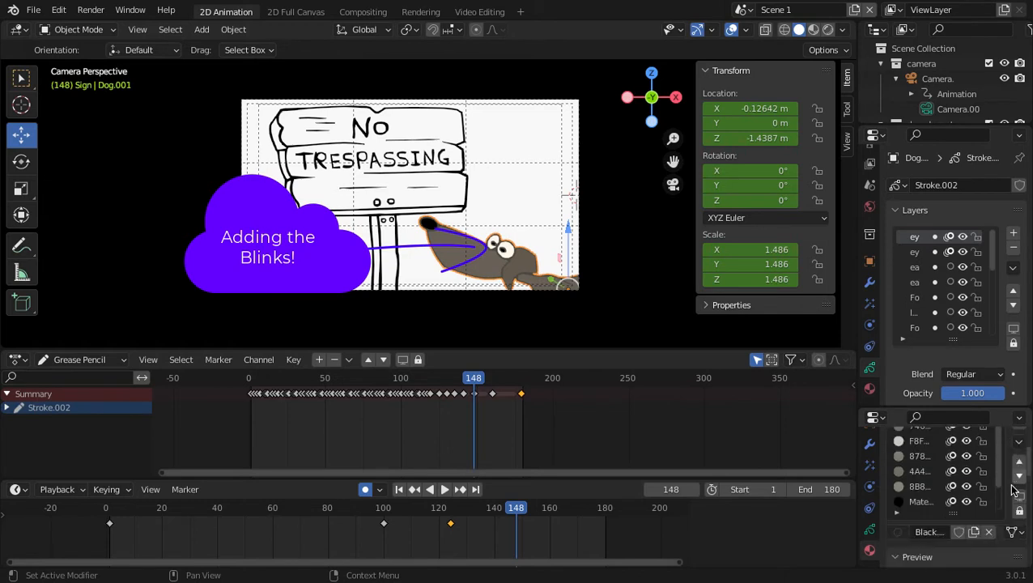
scroll(524, 444, up, 1)
Duplicate the dog's closed-eyes keyframe at frame 160 and place the copy at frame 185
scroll(523, 443, up, 3)
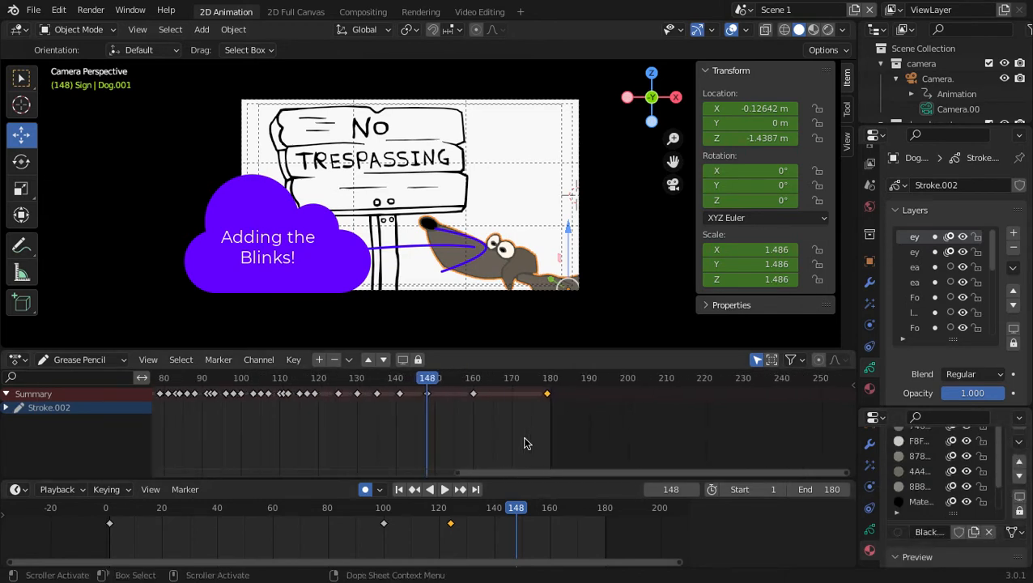
key(shift+ctrl+space)
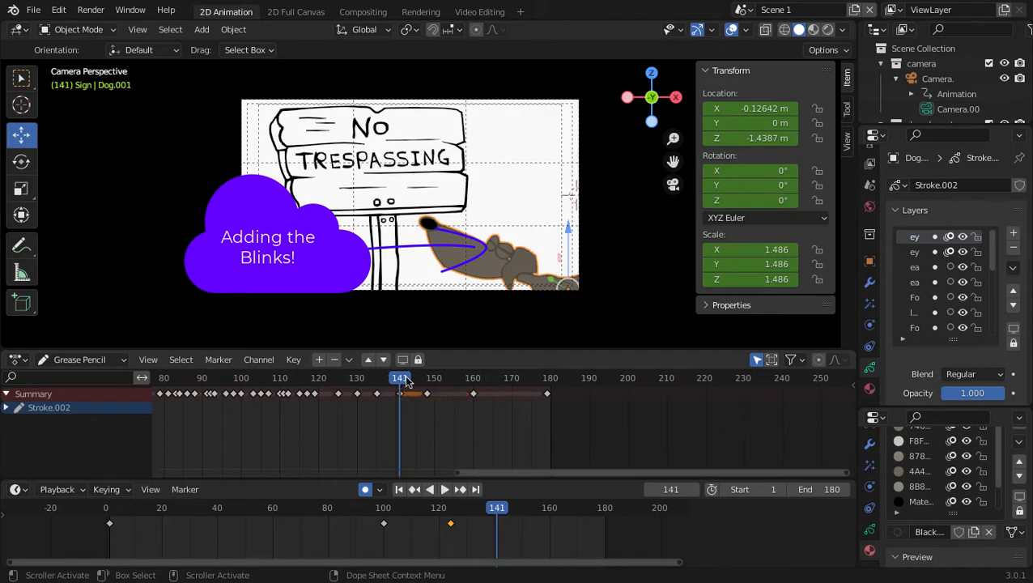
key(space)
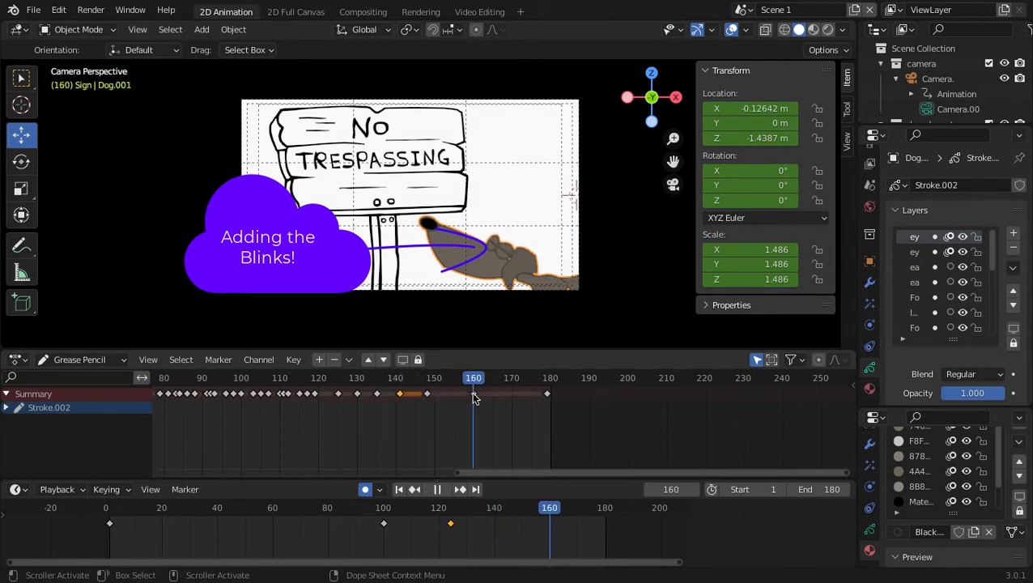
mouse_move(474, 394)
mouse_down()
mouse_move(548, 400)
mouse_move(474, 405)
mouse_up()
key(space)
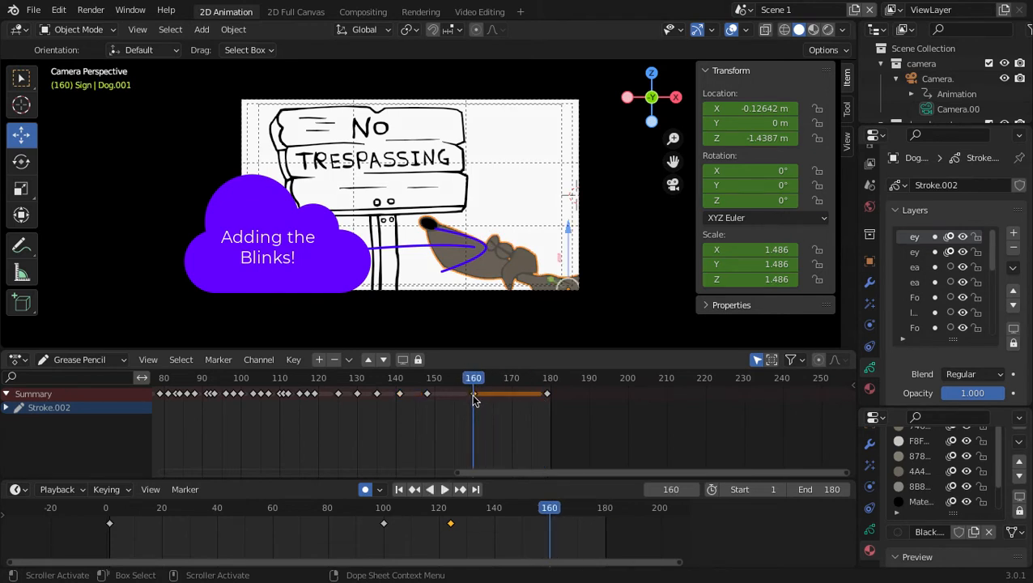
key(shift+d)
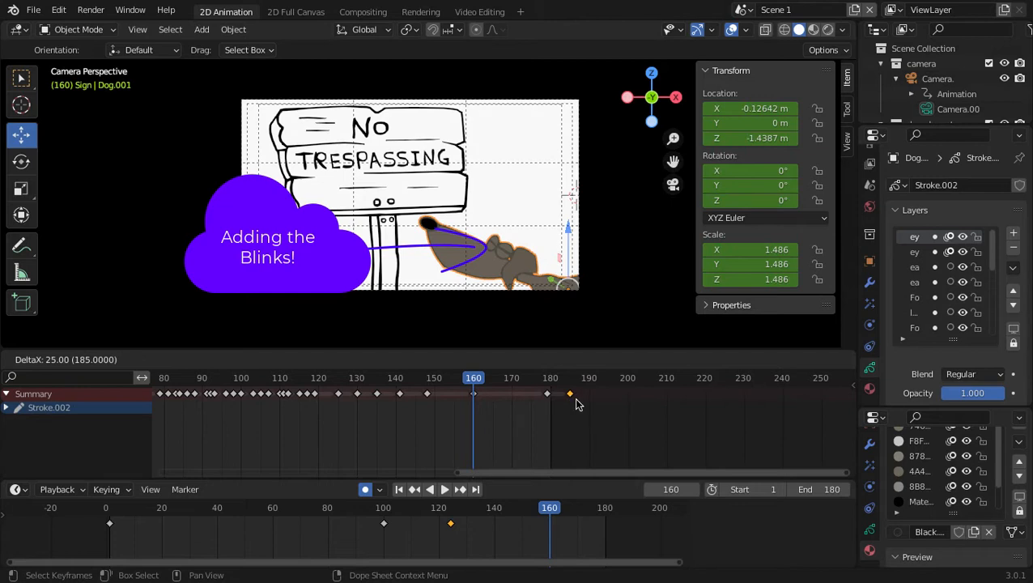
click(577, 405)
Advance to frame 190 and duplicate the dog's keyframe from frame 179 there to reopen the eyes
key(space)
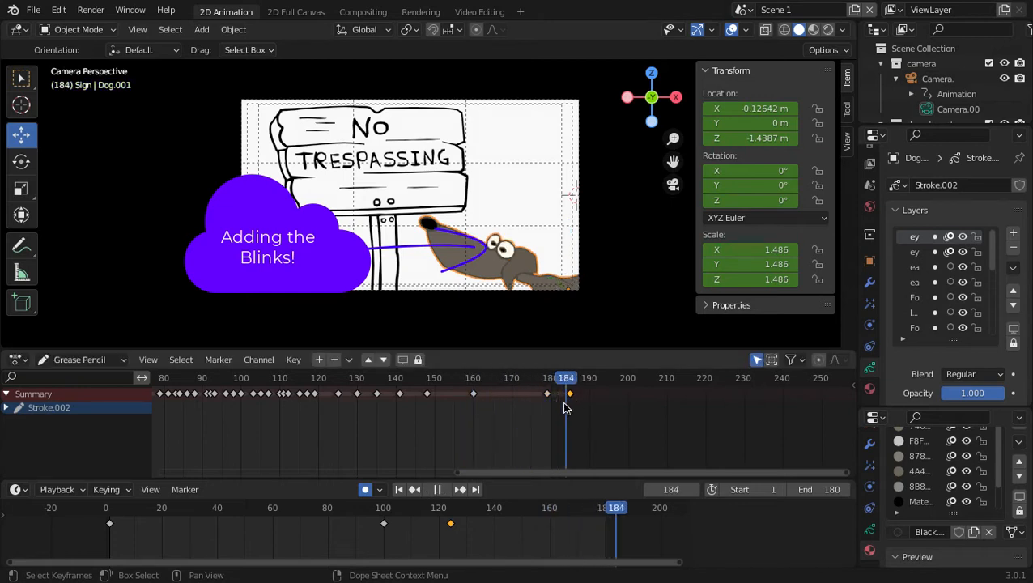
shift+right_drag(571, 404, 590, 411)
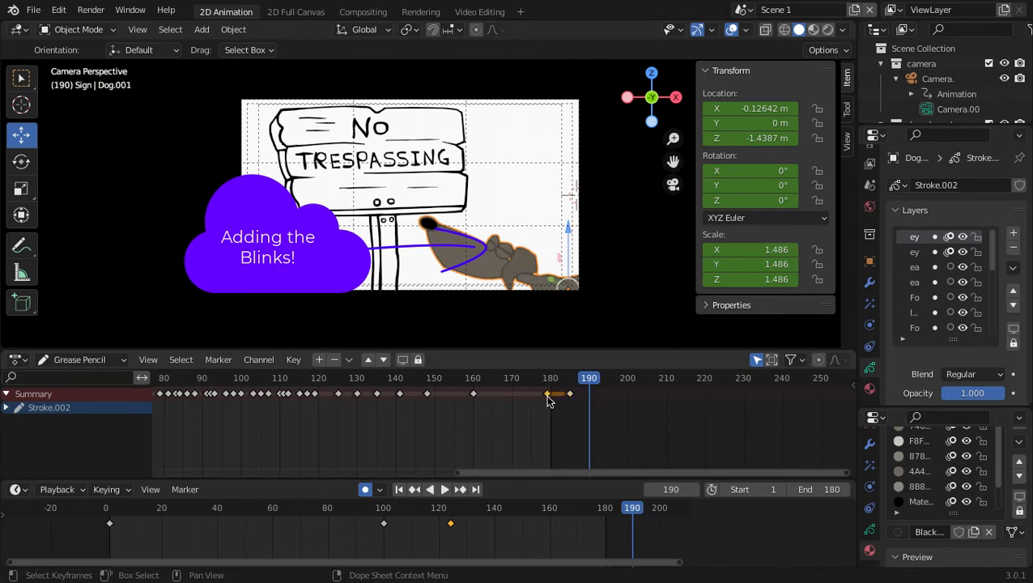
key(shift+d)
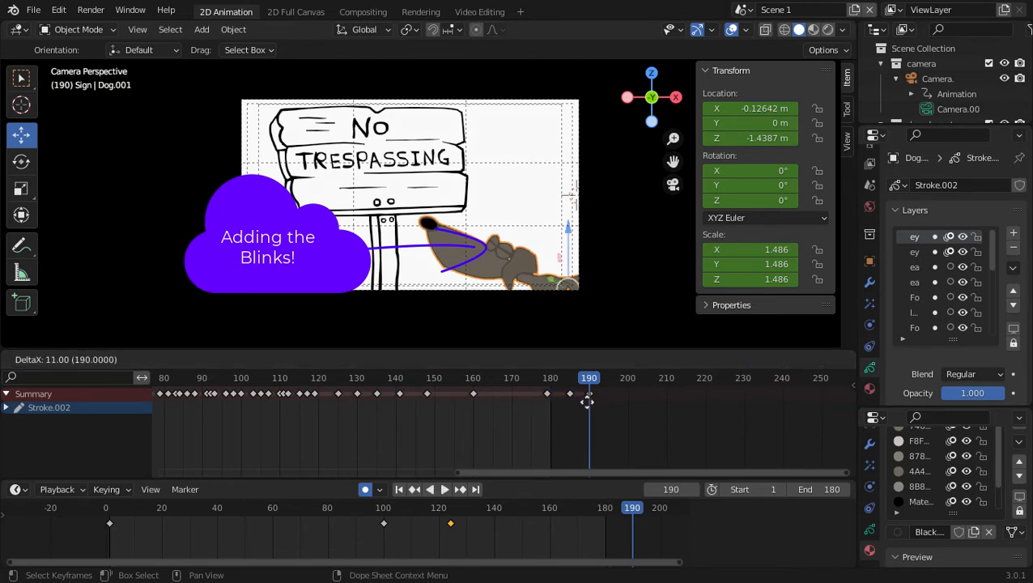
click(589, 403)
Advance to frame 200 and set the scene's end frame to 200
shift+right_drag(593, 402, 607, 426)
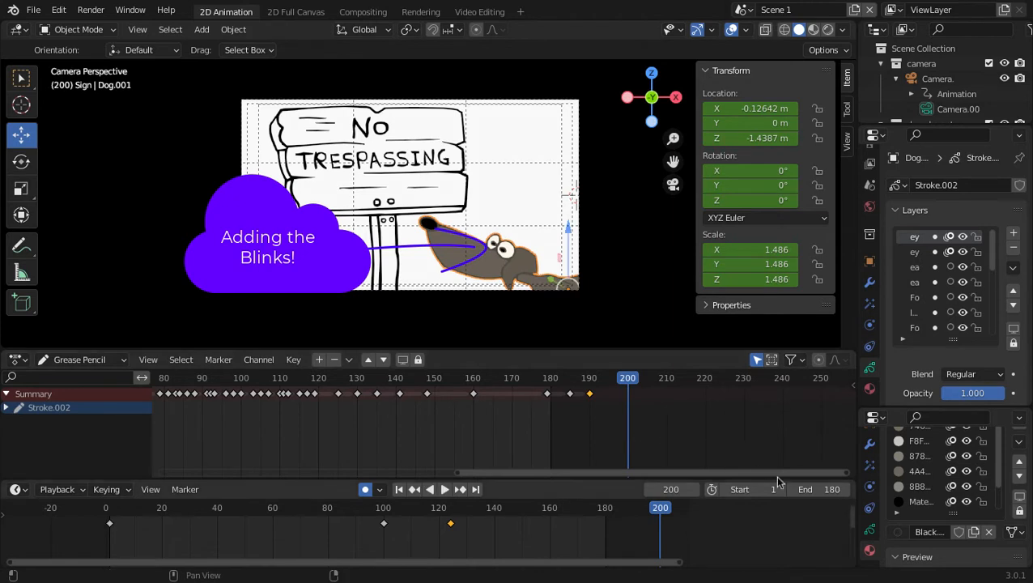
mouse_move(820, 489)
mouse_down()
mouse_move(848, 490)
mouse_move(823, 500)
mouse_up()
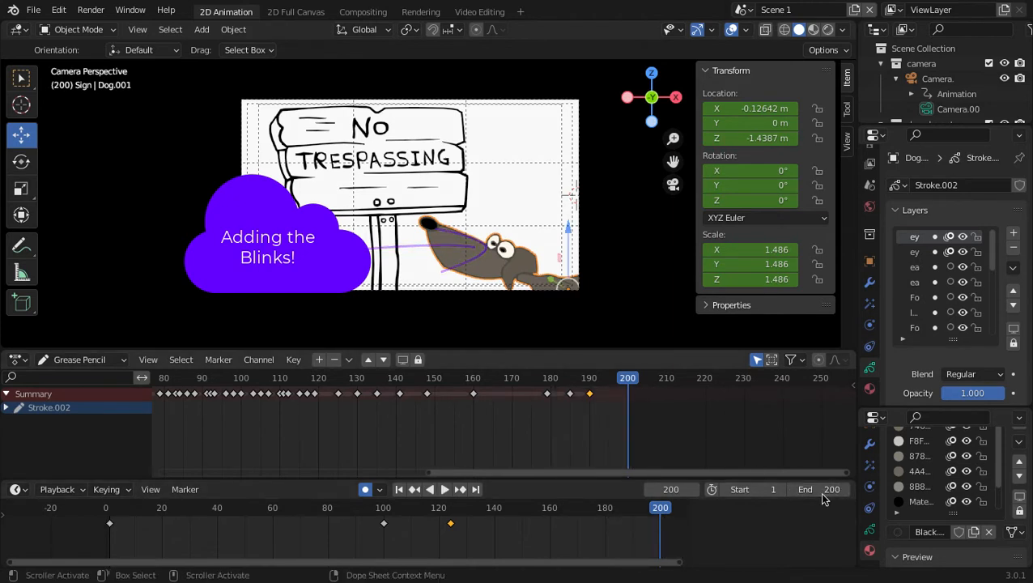
Hide the transform sidebar and enlarge the camera viewport by shrinking the timeline and dope sheet
key(n)
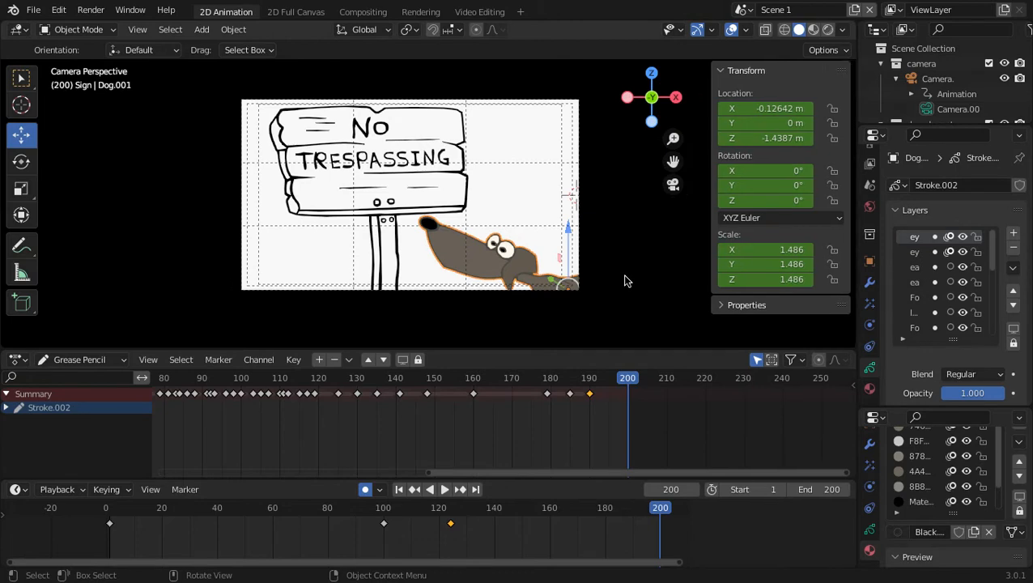
drag(537, 481, 537, 520)
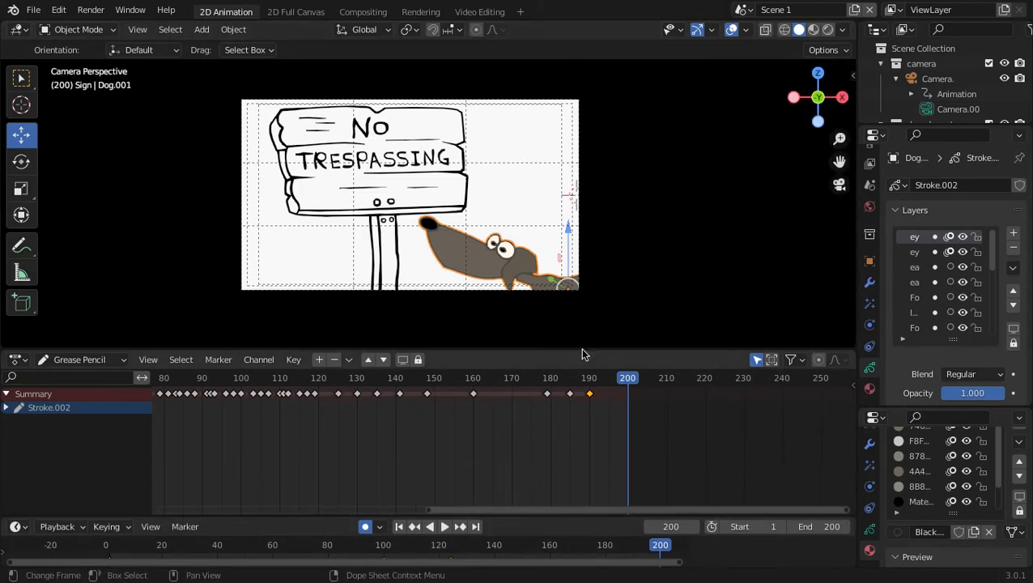
drag(580, 350, 571, 467)
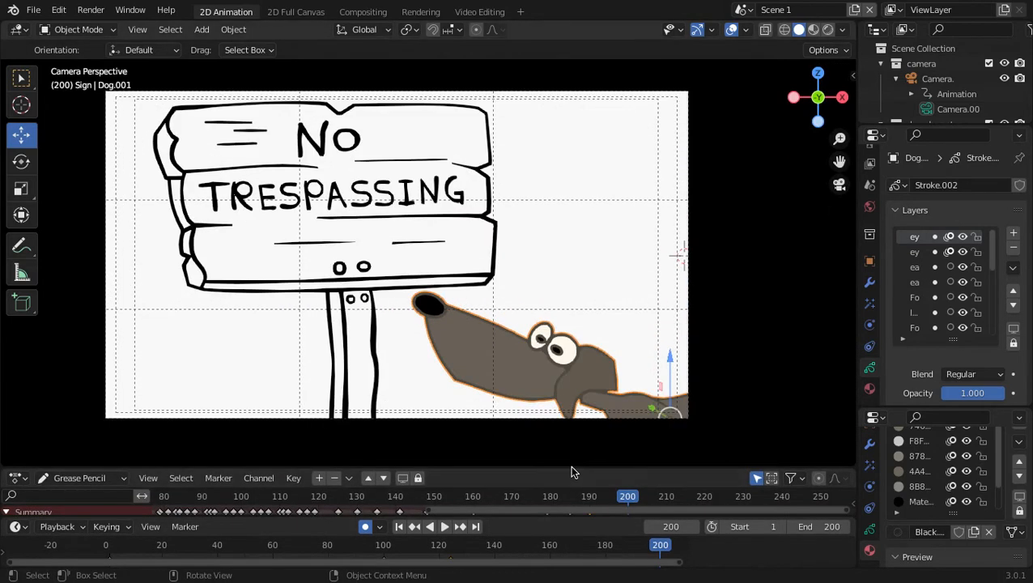
Turn off the viewport overlays and auto keying, and return to frame 1 for a clean playback
click(732, 29)
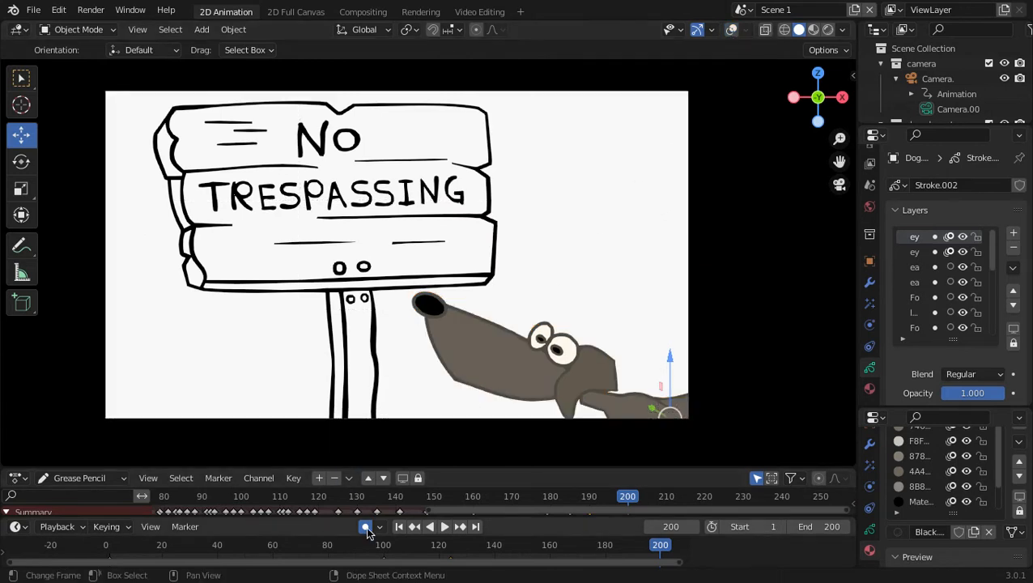
click(400, 527)
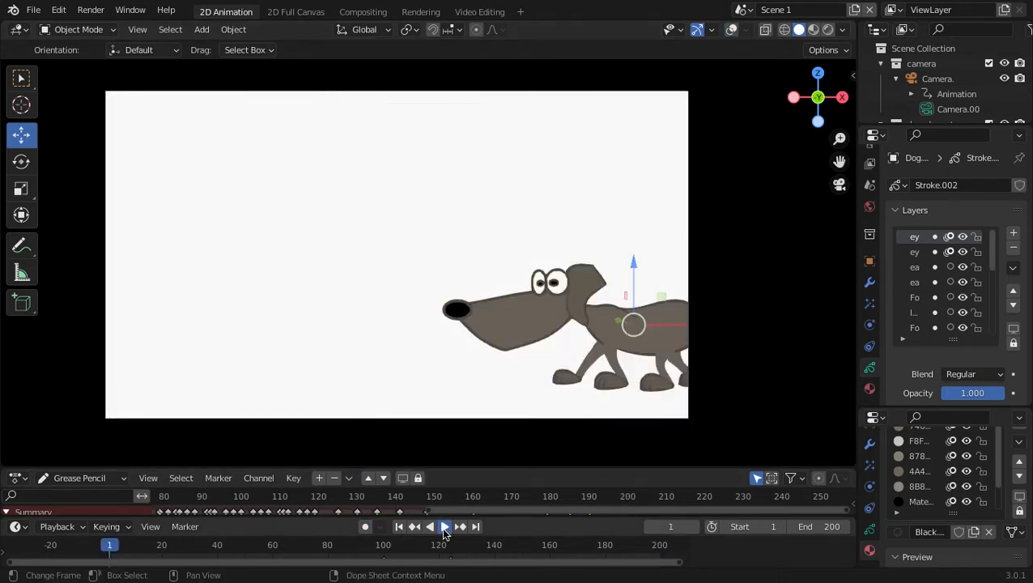
Play Scene 1 from frame 1 to review the animation, and save the file
click(444, 527)
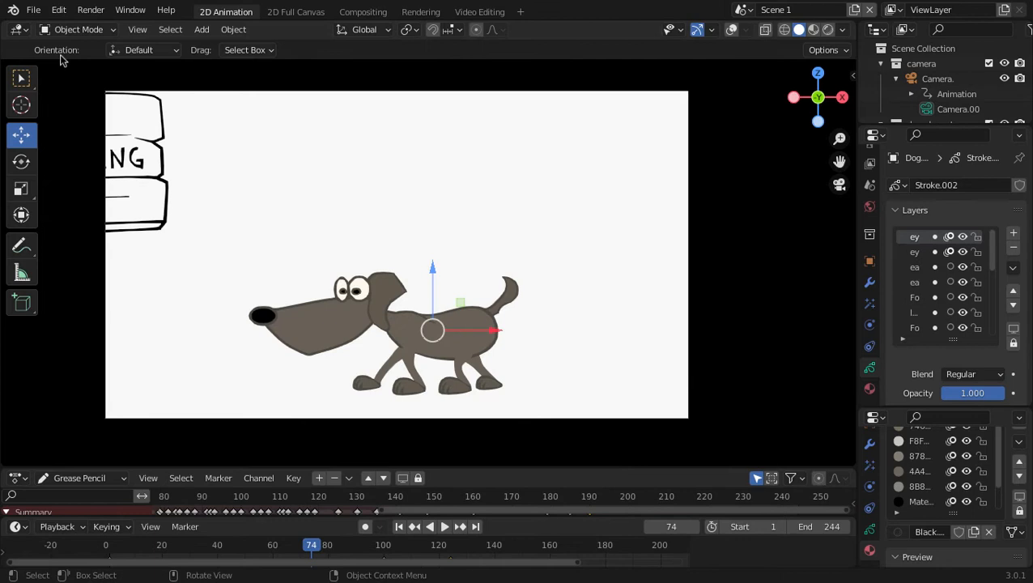
click(33, 10)
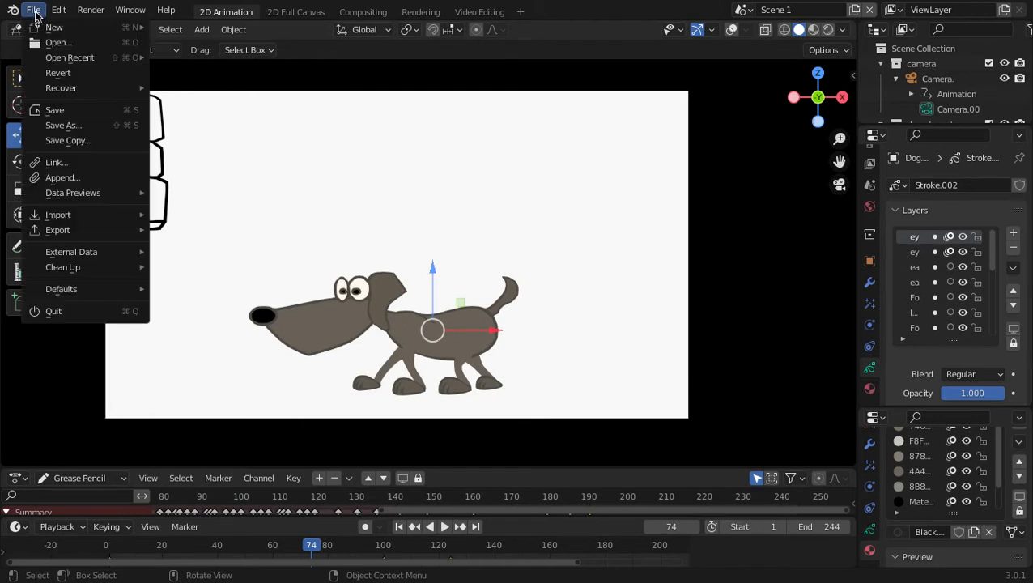
click(57, 111)
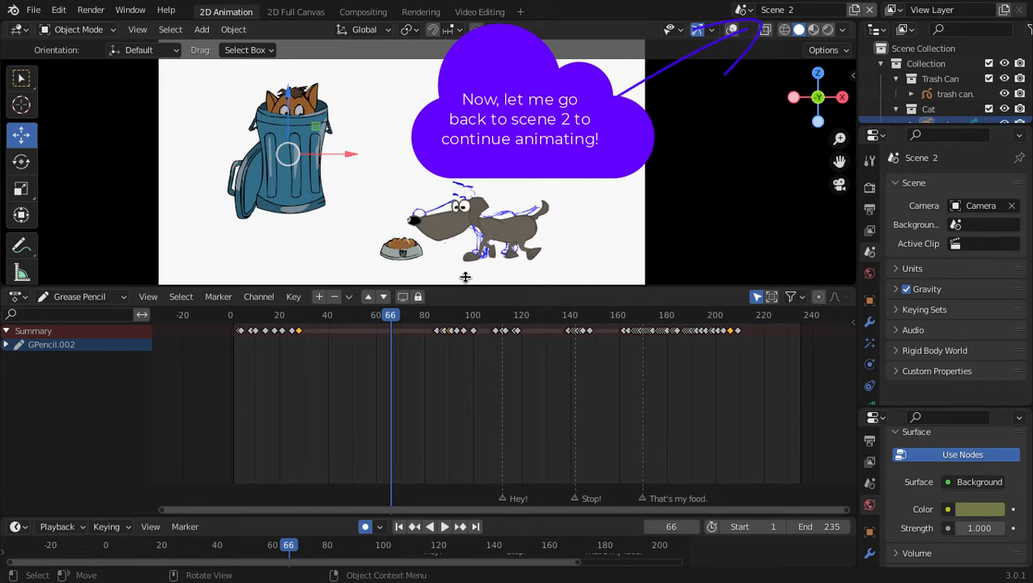
Compare the keyframes of the food bowl, the dog and all objects in Scene 2, ending with the cat selected
click(399, 252)
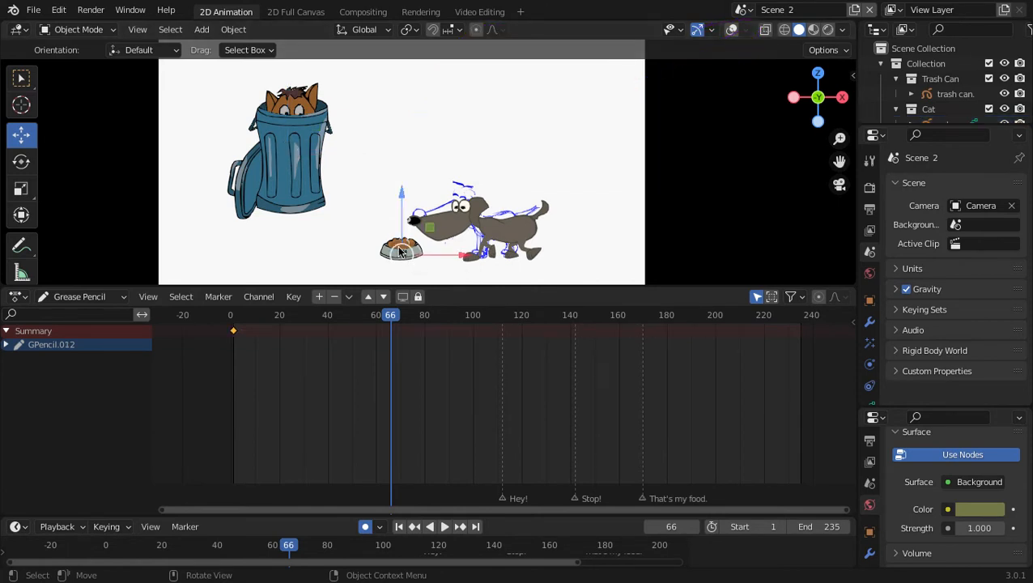
click(757, 297)
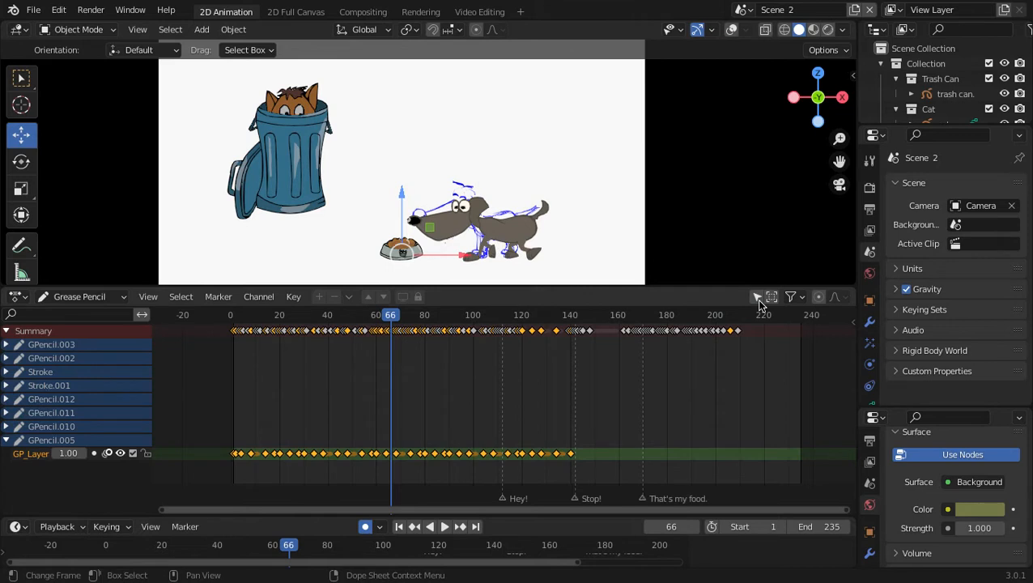
click(757, 297)
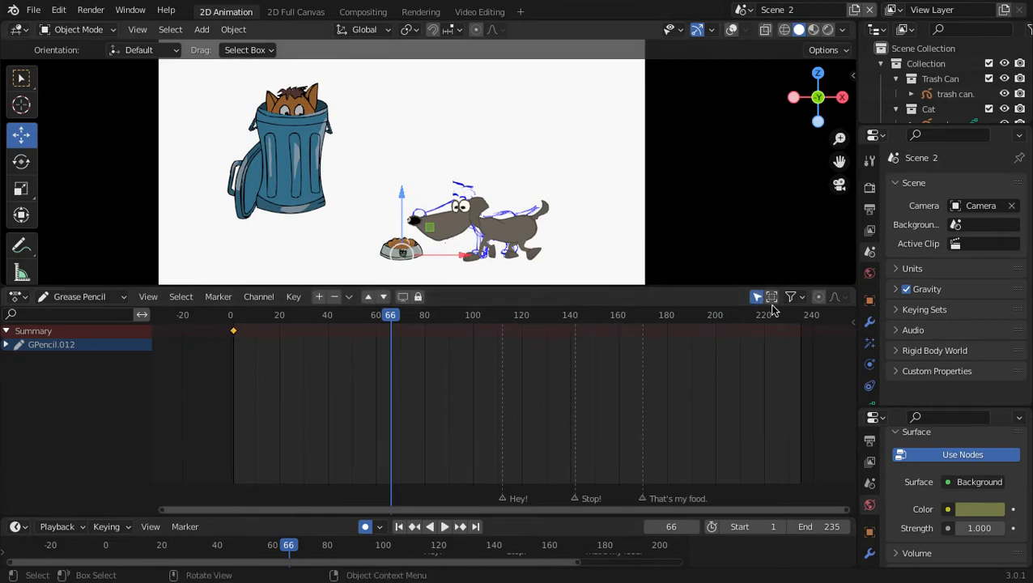
click(491, 226)
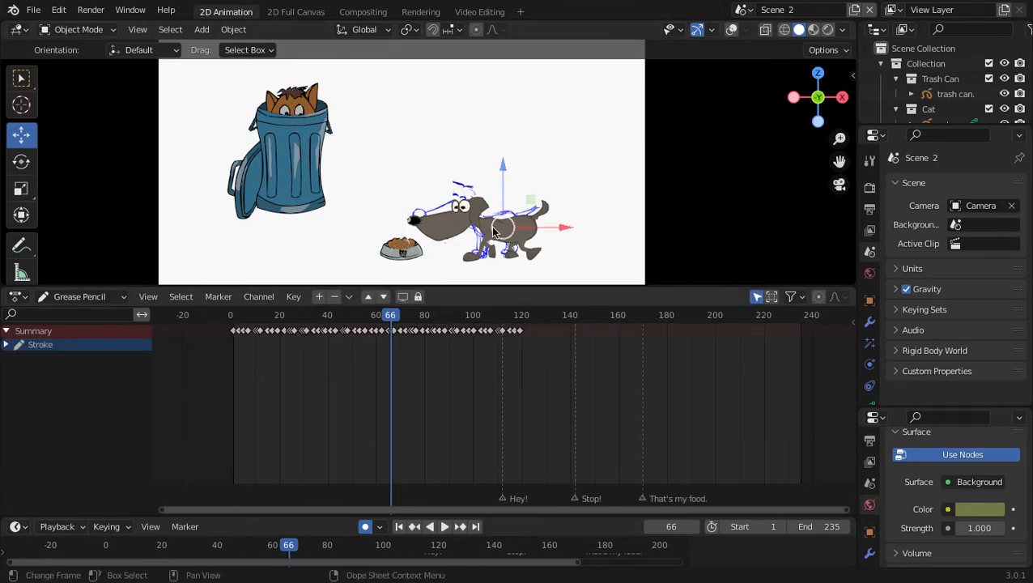
click(308, 165)
click(301, 172)
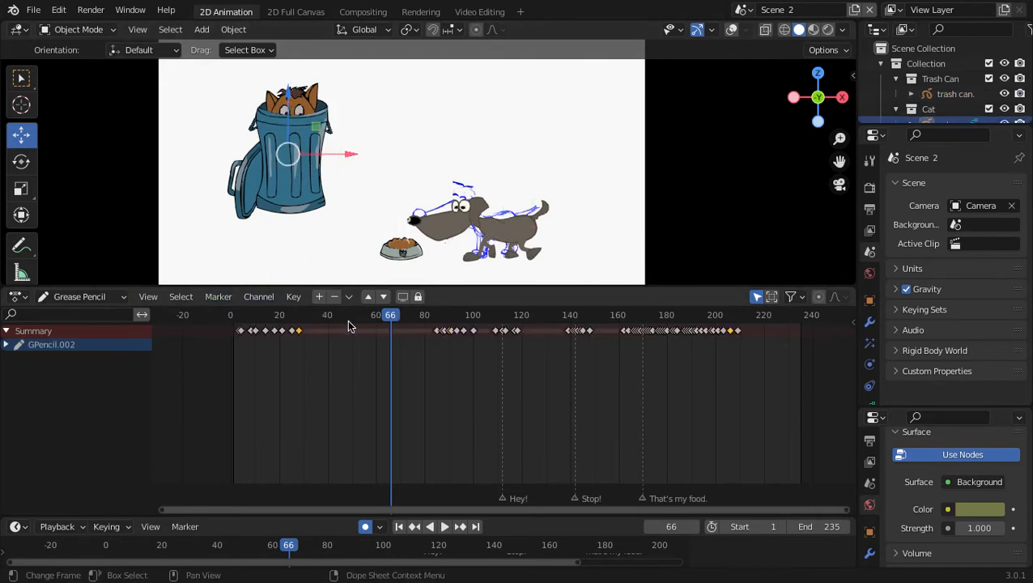
Scrub and play Scene 2 between about frames 58 and 76 to examine the cat's timing in the trash can
drag(348, 326, 416, 346)
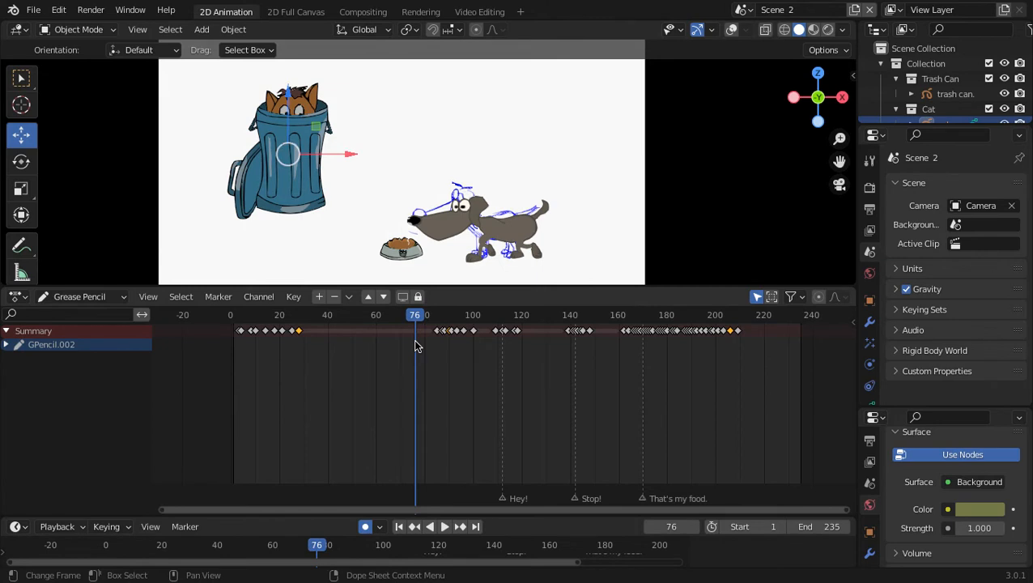
click(299, 105)
click(300, 102)
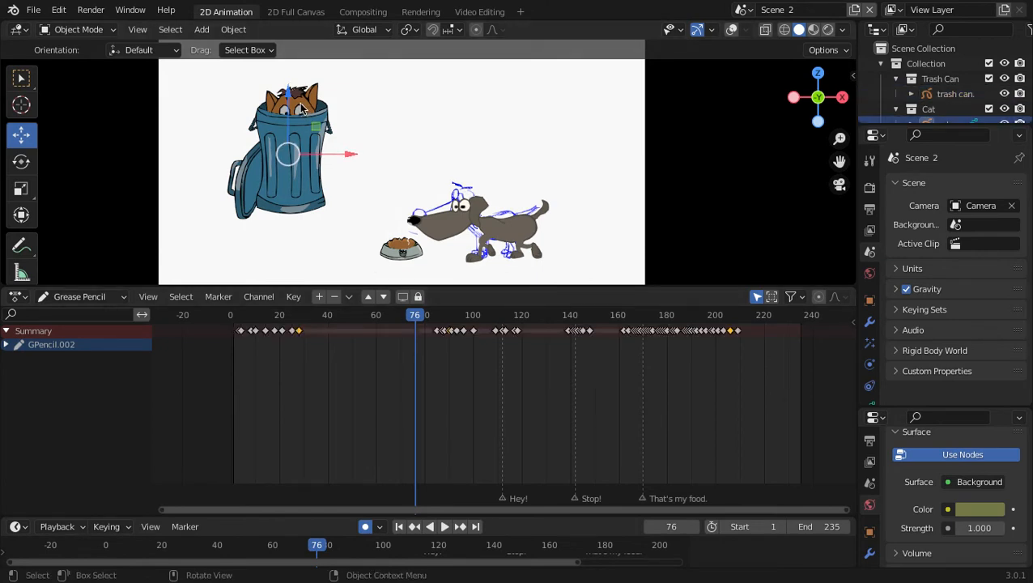
key(space)
mouse_move(379, 315)
mouse_down()
mouse_move(327, 315)
mouse_move(385, 308)
mouse_move(371, 306)
mouse_up()
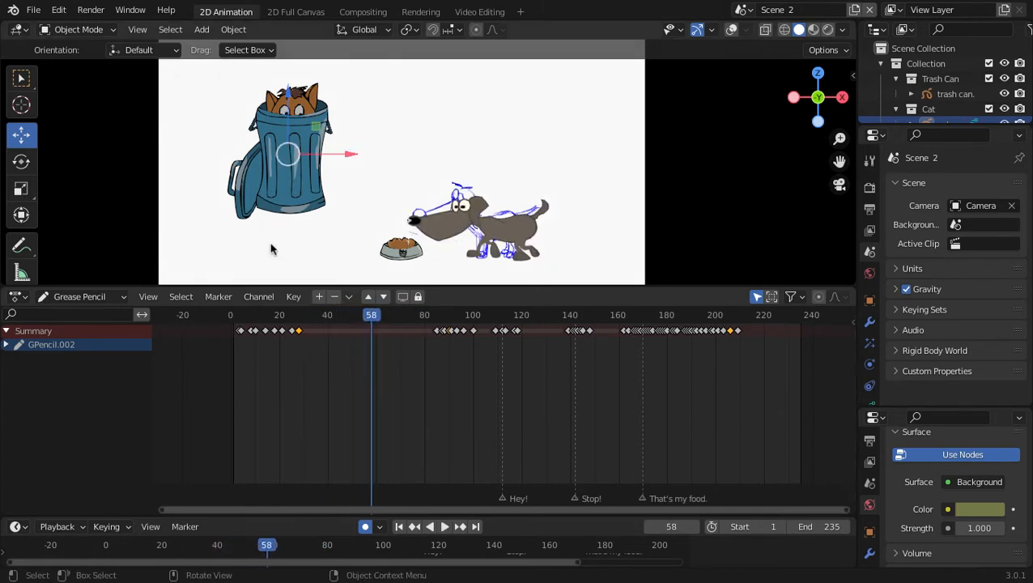
click(298, 110)
click(306, 109)
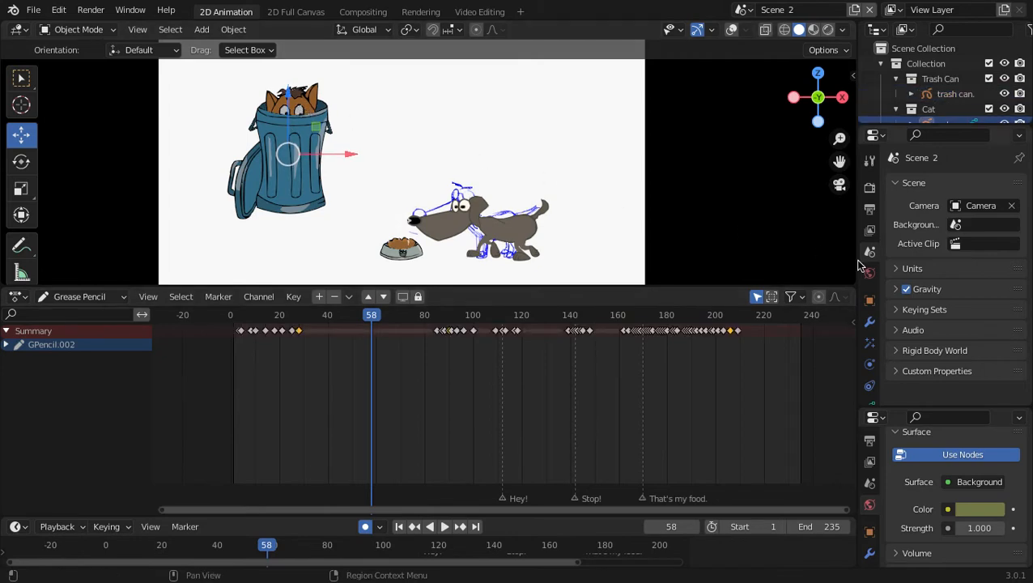
Unlock all Grease Pencil layers of the cat, widening the properties area for access and narrowing it again
drag(859, 264, 729, 271)
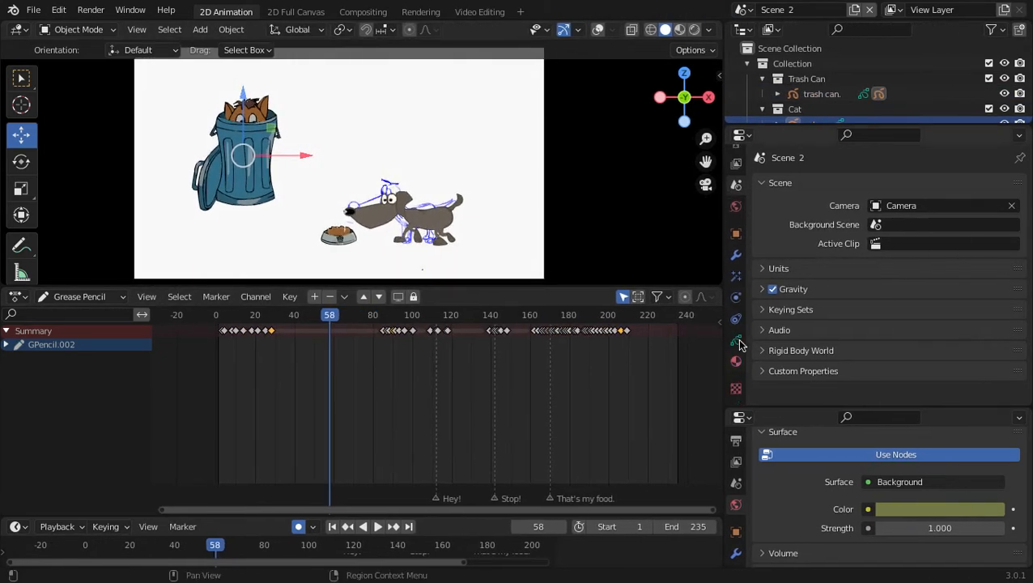
click(737, 343)
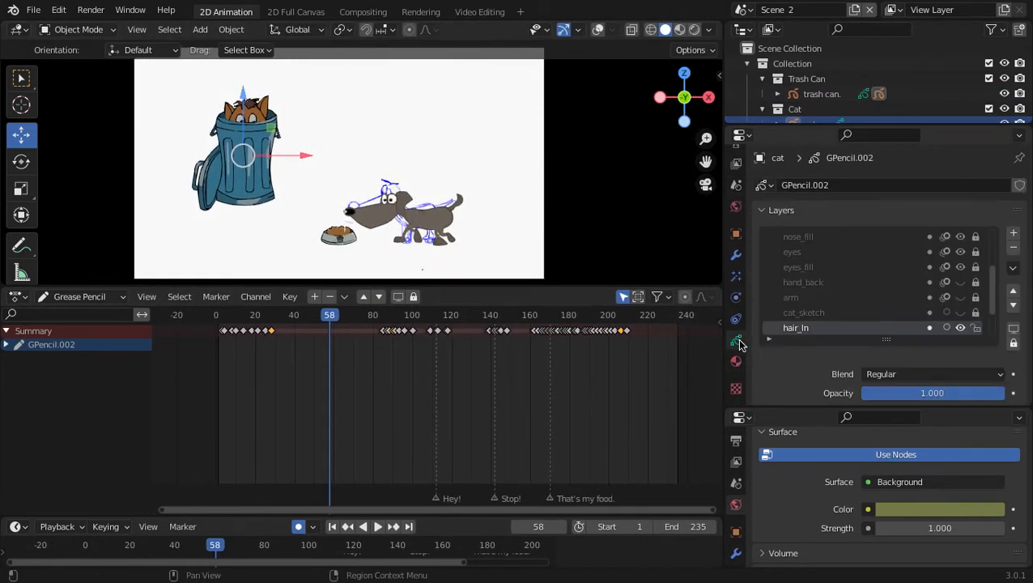
click(1016, 272)
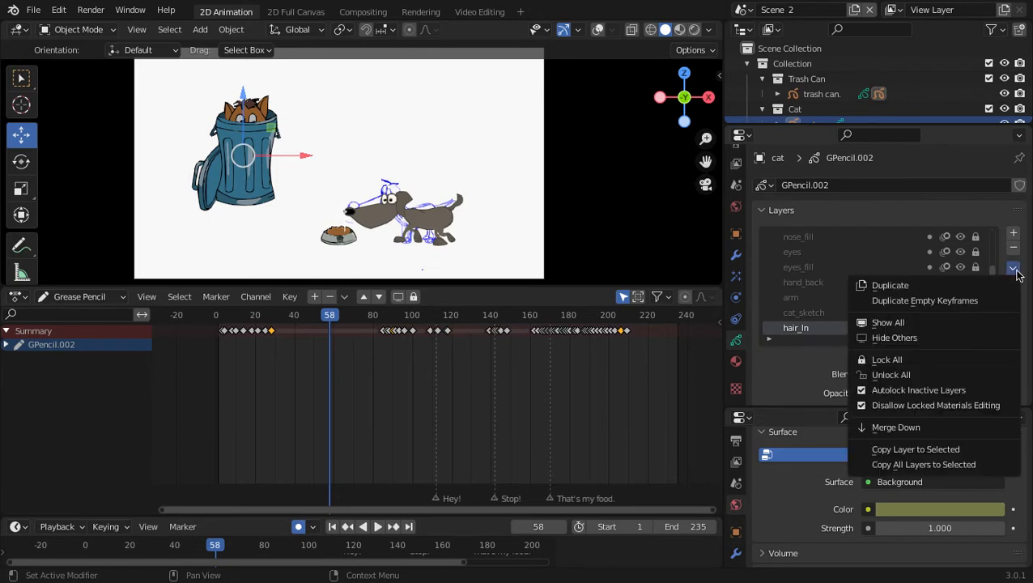
click(894, 372)
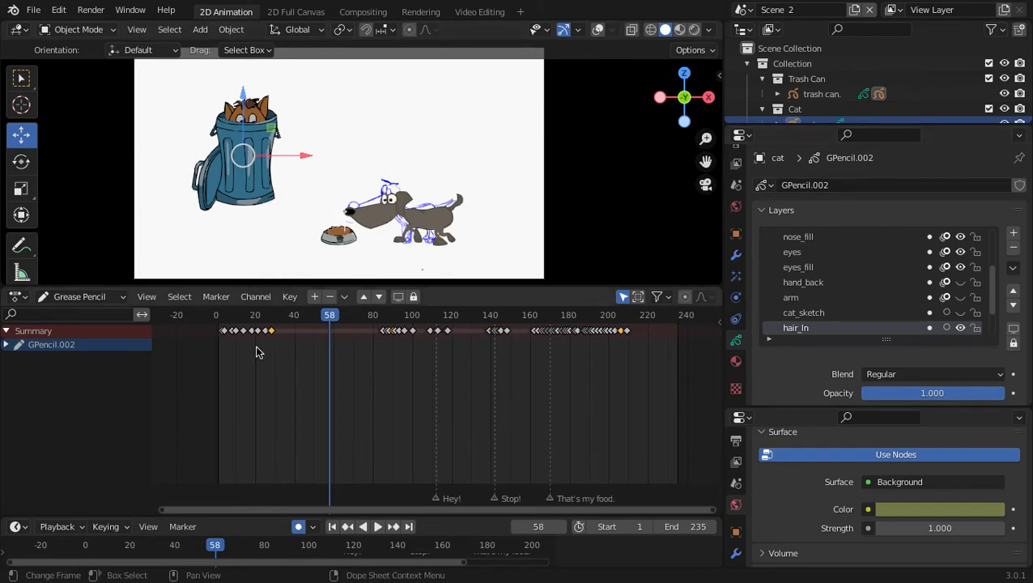
drag(723, 283, 969, 280)
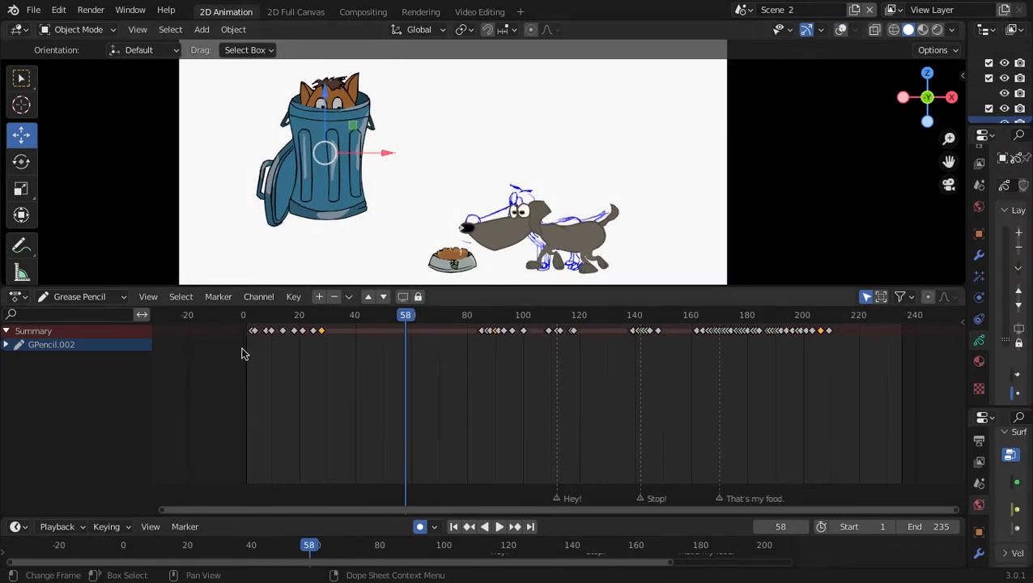
Move the cat's opening keyframes from frames 3–28 about 29 frames later, and set the current frame to 59
scroll(243, 354, up, 5)
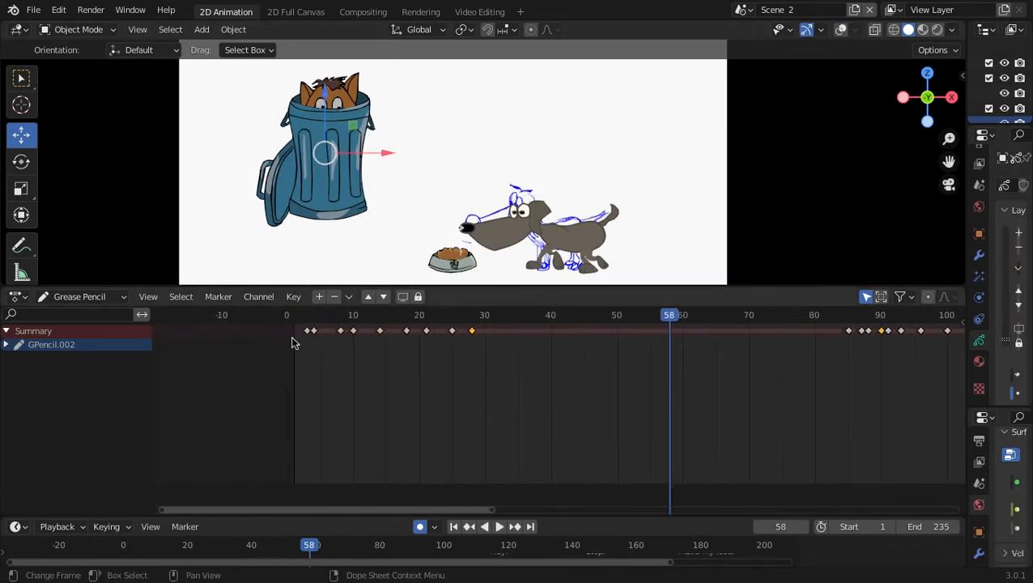
scroll(295, 343, up, 1)
drag(272, 353, 513, 306)
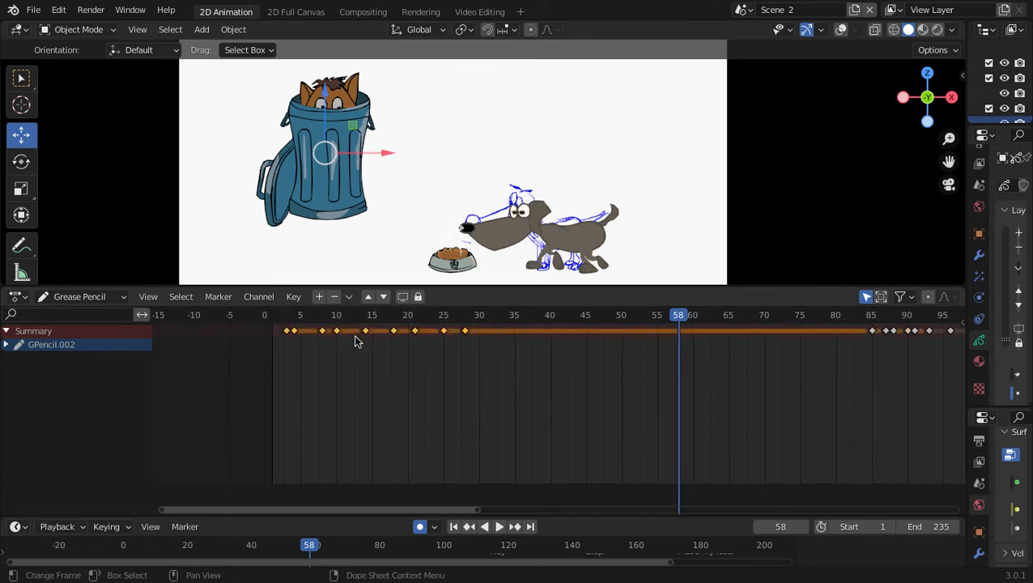
scroll(356, 341, down, 2)
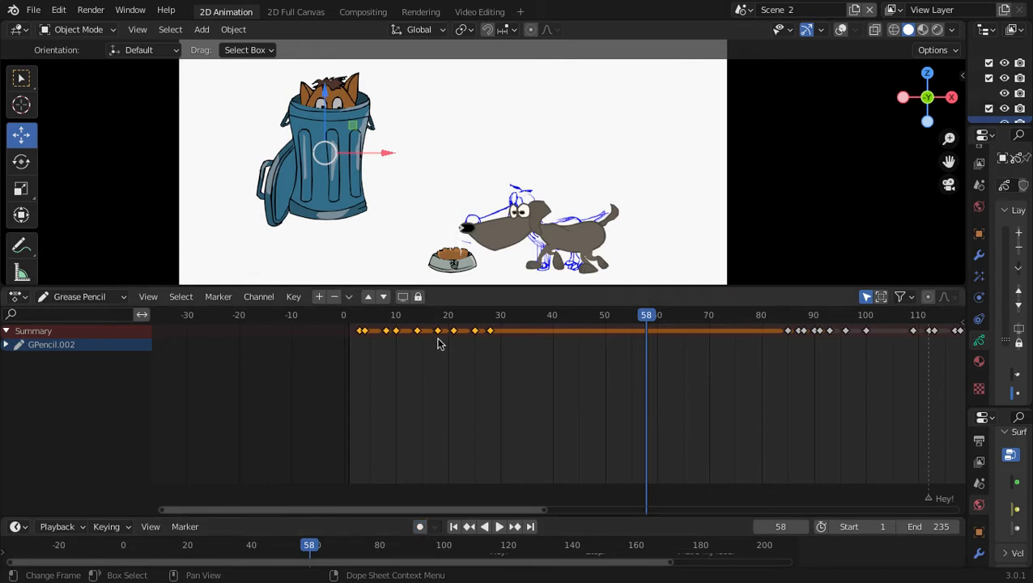
key(g)
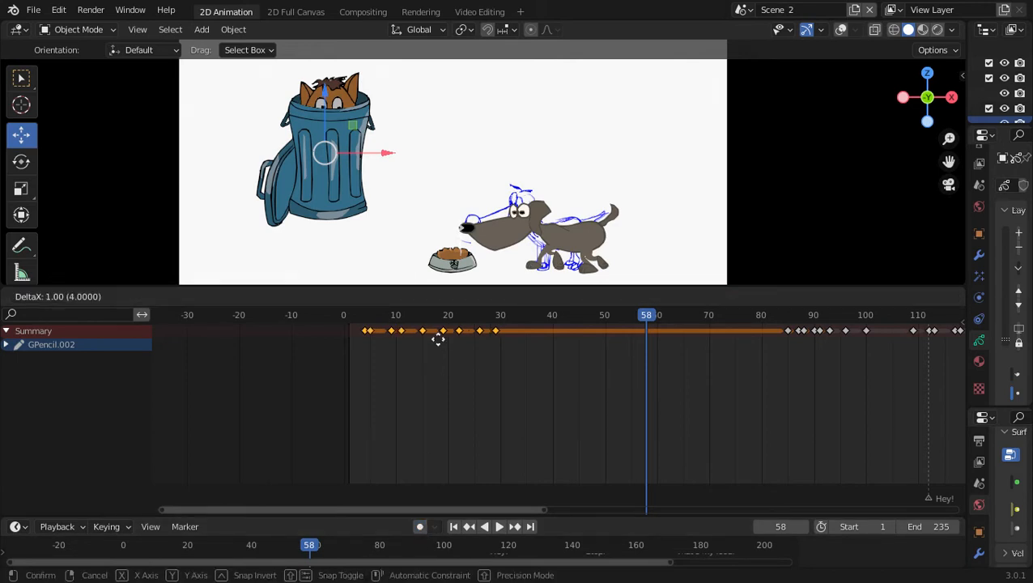
click(579, 351)
drag(648, 318, 651, 338)
Enlarge the outliner, expand the Dog collection and hide the Dog object, leaving Sketch_1 _Dog visible
drag(967, 149, 738, 150)
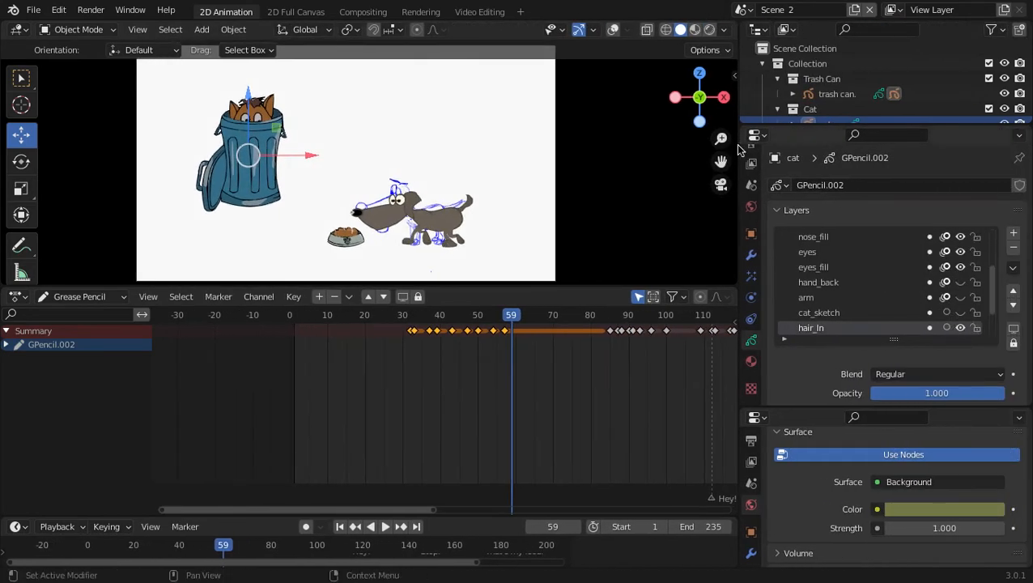
scroll(893, 270, up, 4)
scroll(890, 271, down, 7)
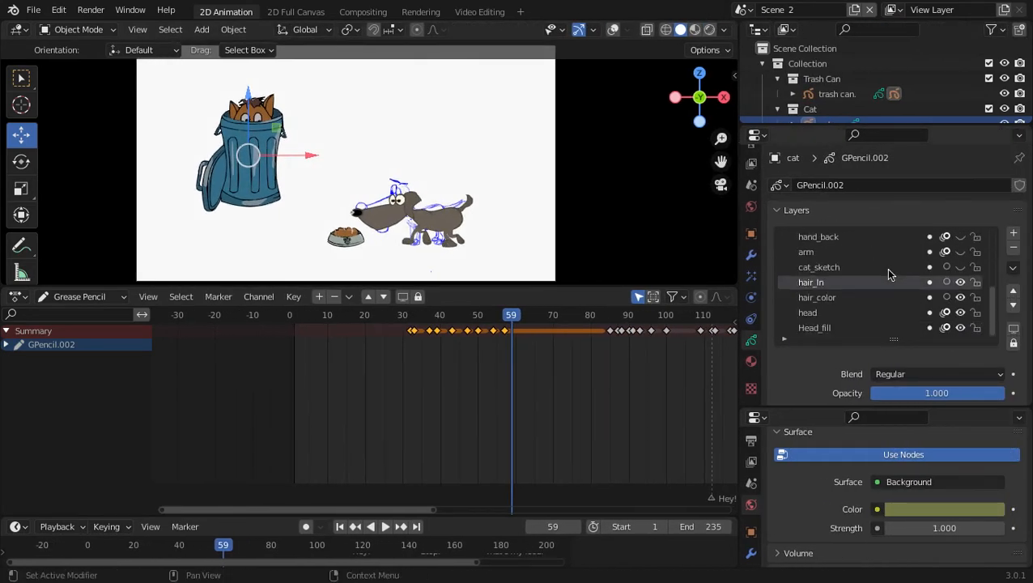
scroll(866, 296, up, 3)
drag(906, 128, 903, 258)
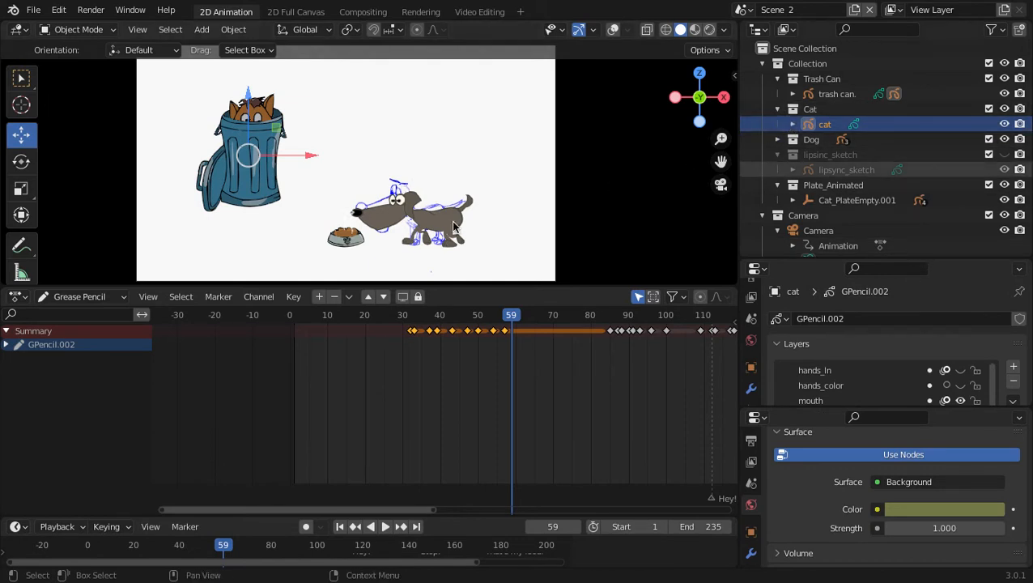
click(778, 140)
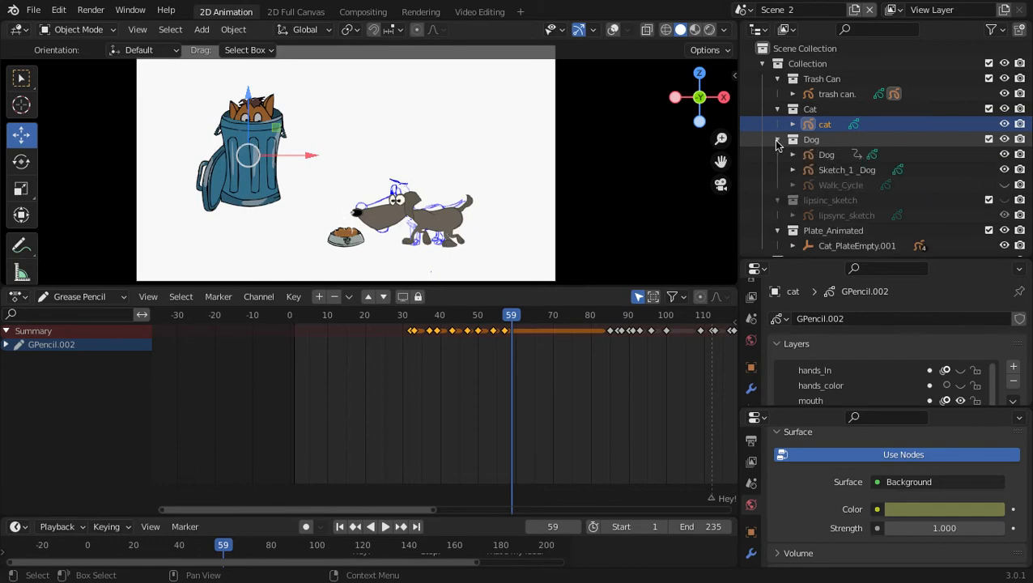
click(1005, 155)
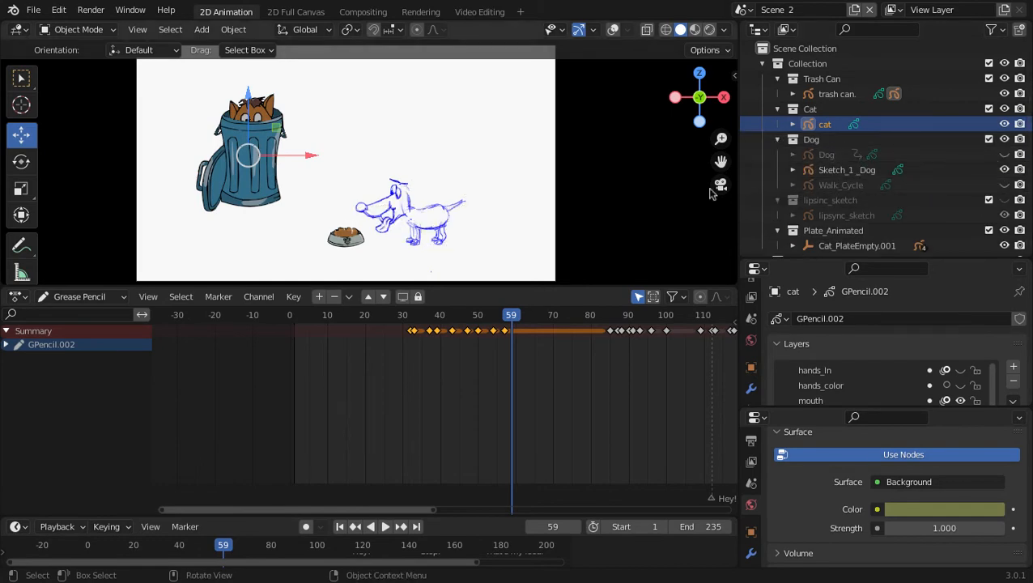
Scrub Scene 2 forward past frame 98 and back to 58 to compare the cat's action with the dog sketch
scroll(414, 220, up, 2)
mouse_move(480, 313)
mouse_down()
mouse_move(450, 301)
mouse_move(289, 300)
mouse_move(656, 343)
mouse_up()
scroll(658, 343, down, 4)
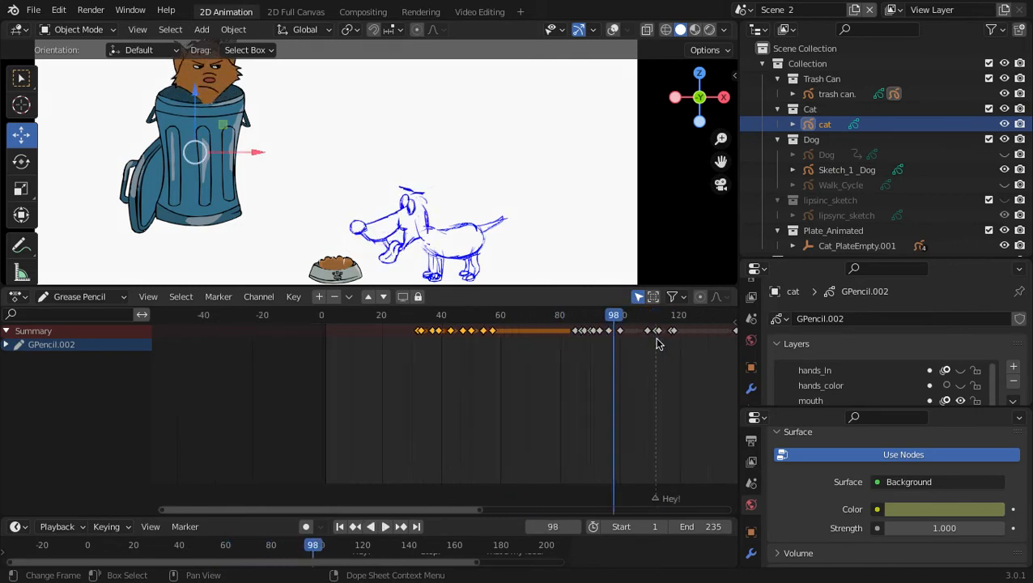
drag(592, 322, 478, 341)
Select the Sketch_1 _Dog object and review its drawings between frames 58 and 80
click(463, 235)
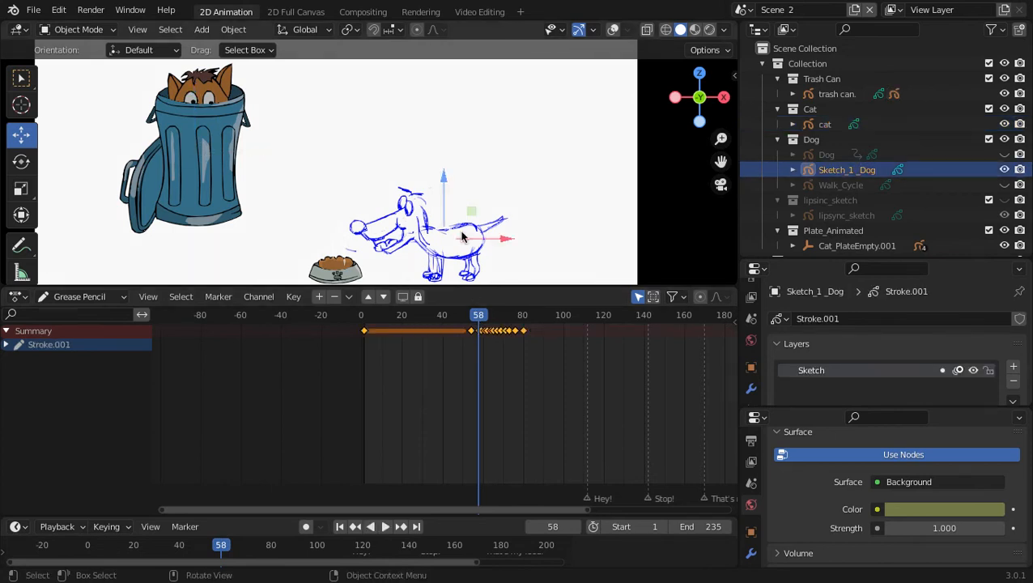
scroll(465, 337, up, 2)
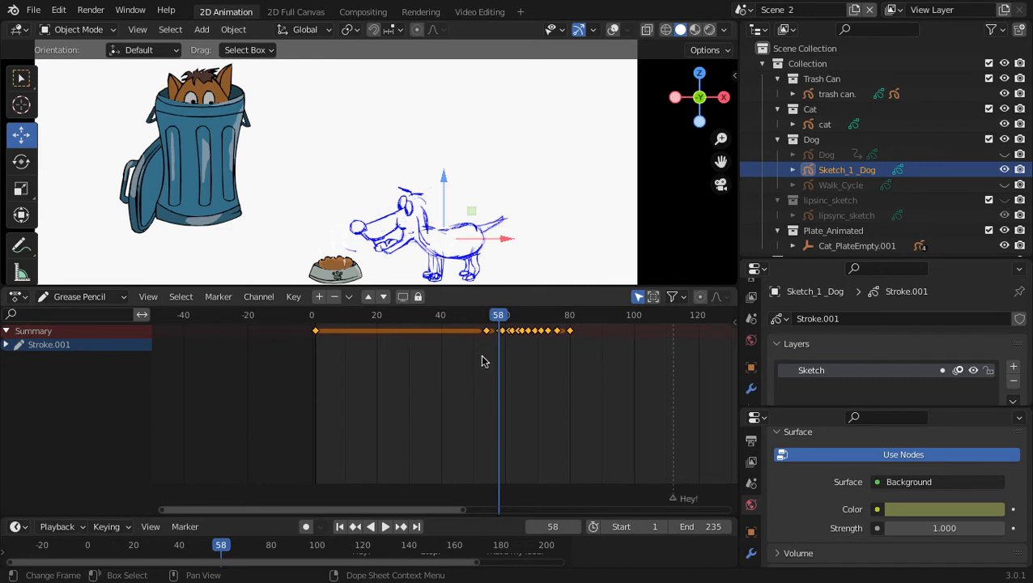
key(space)
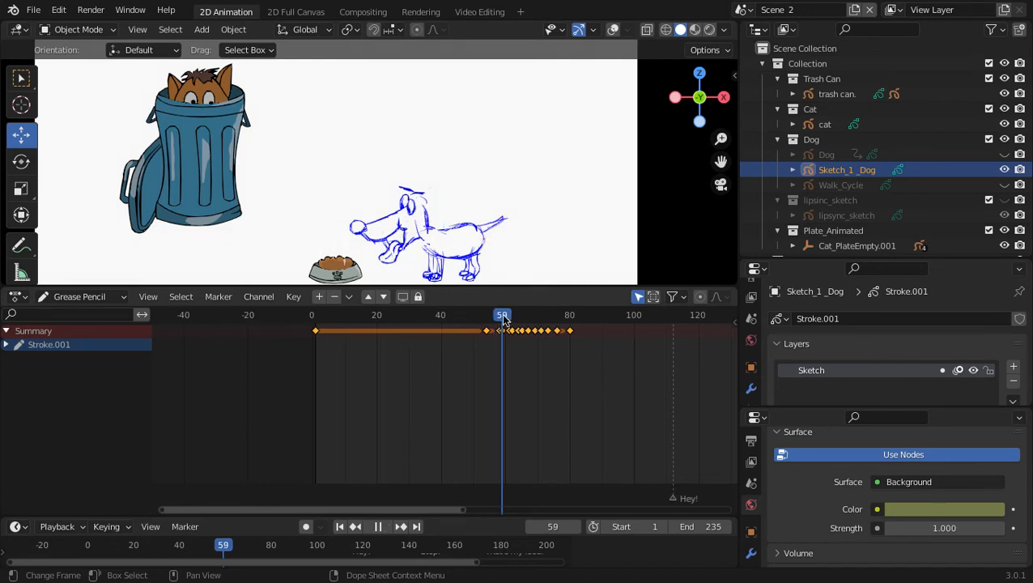
click(569, 364)
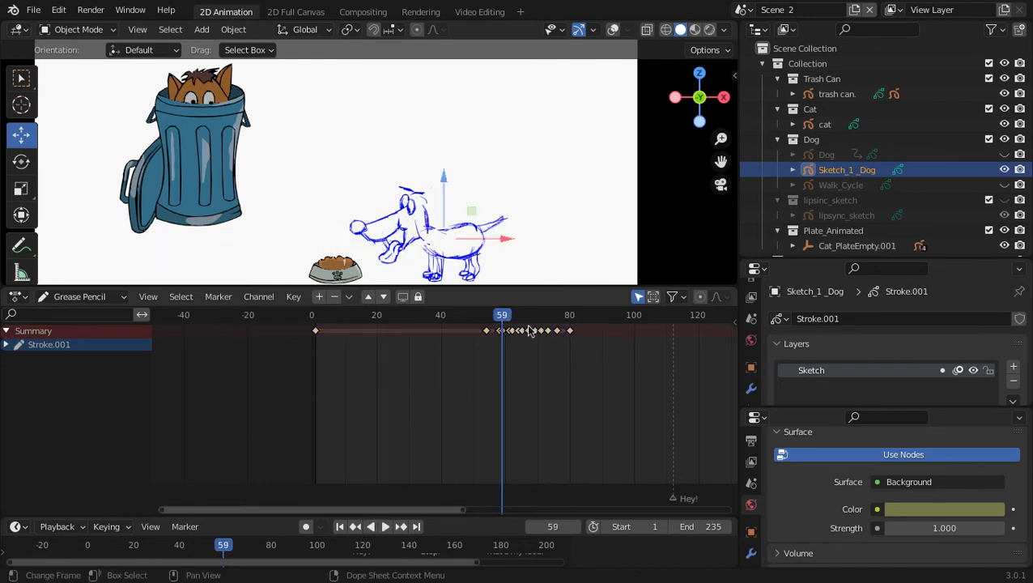
key(space)
drag(549, 325, 569, 332)
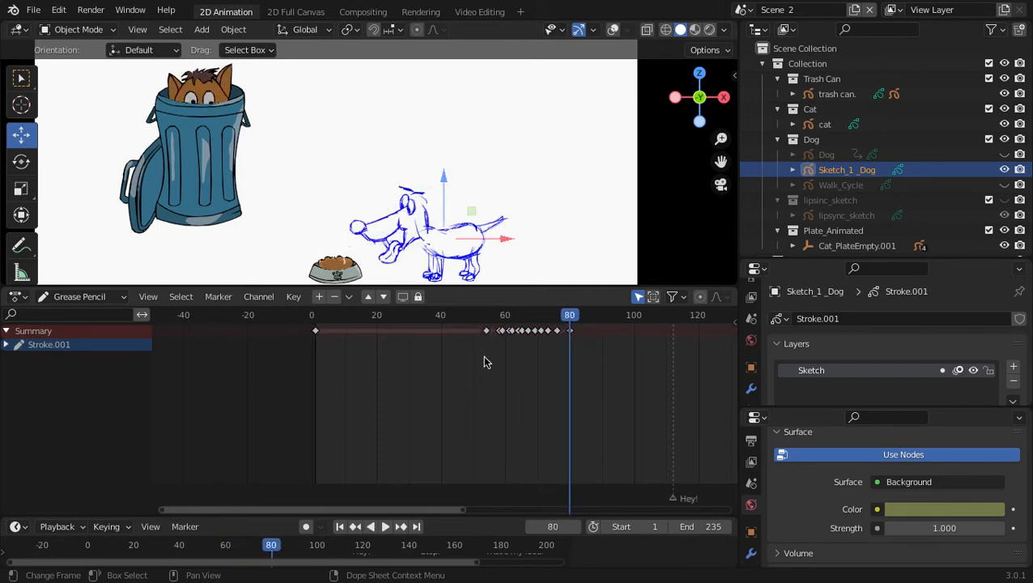
Move the dog sketch's keyframes from frames 54–80 about 18 frames later, keeping the keyframe at frame 1 in place
drag(612, 373, 478, 322)
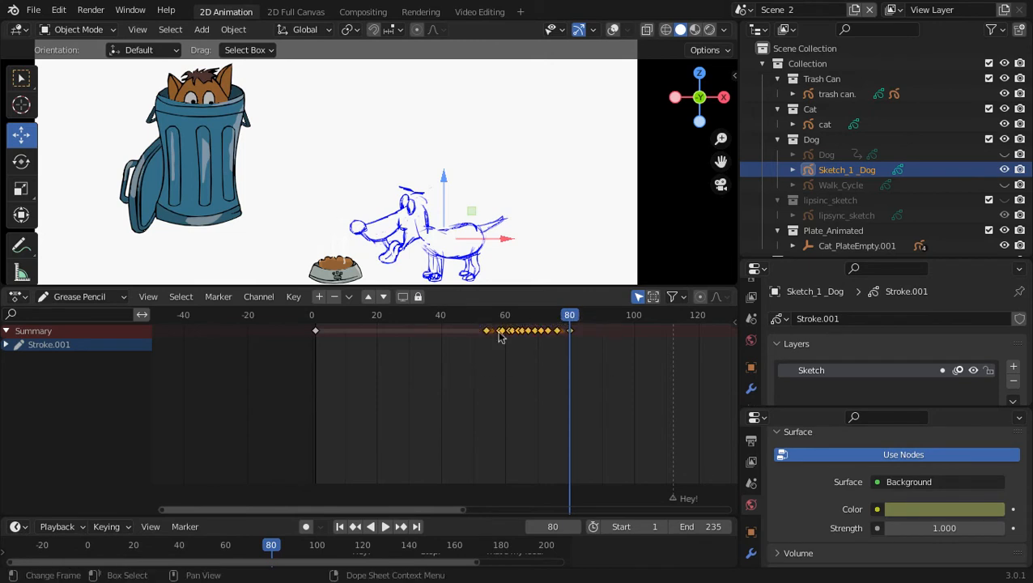
key(g)
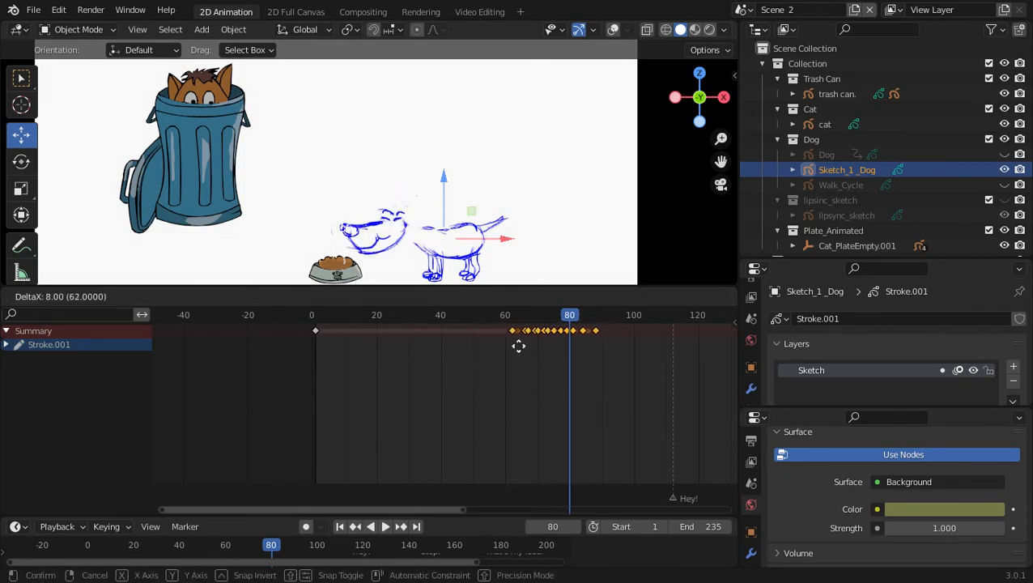
click(567, 348)
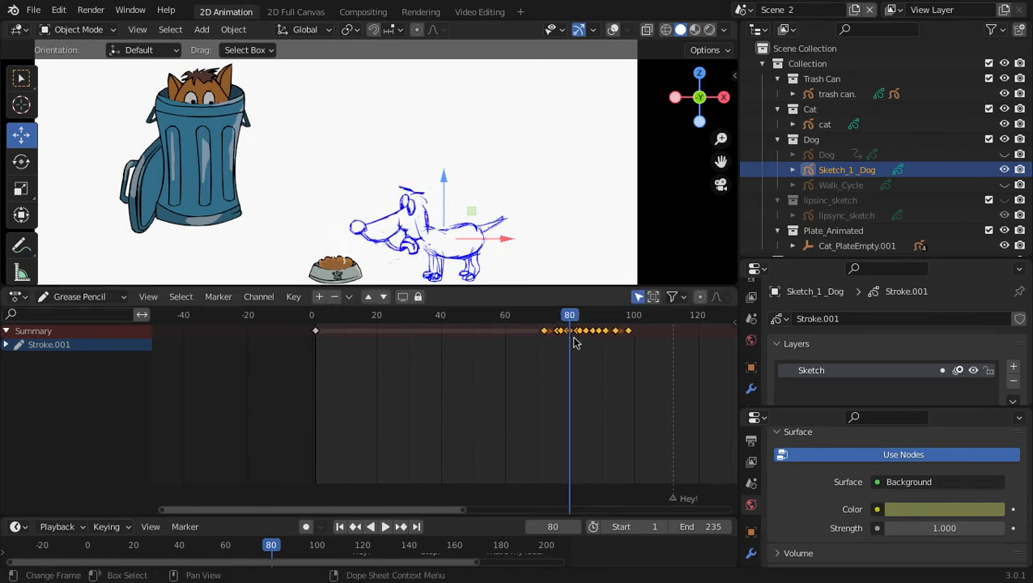
Move the first of the dog sketch's shifted keyframes, at frame 72, to frame 61
mouse_move(574, 341)
mouse_down()
mouse_move(330, 336)
mouse_move(511, 360)
mouse_move(542, 356)
mouse_move(461, 355)
mouse_move(601, 355)
mouse_move(494, 357)
mouse_move(507, 355)
mouse_up()
scroll(586, 364, up, 2)
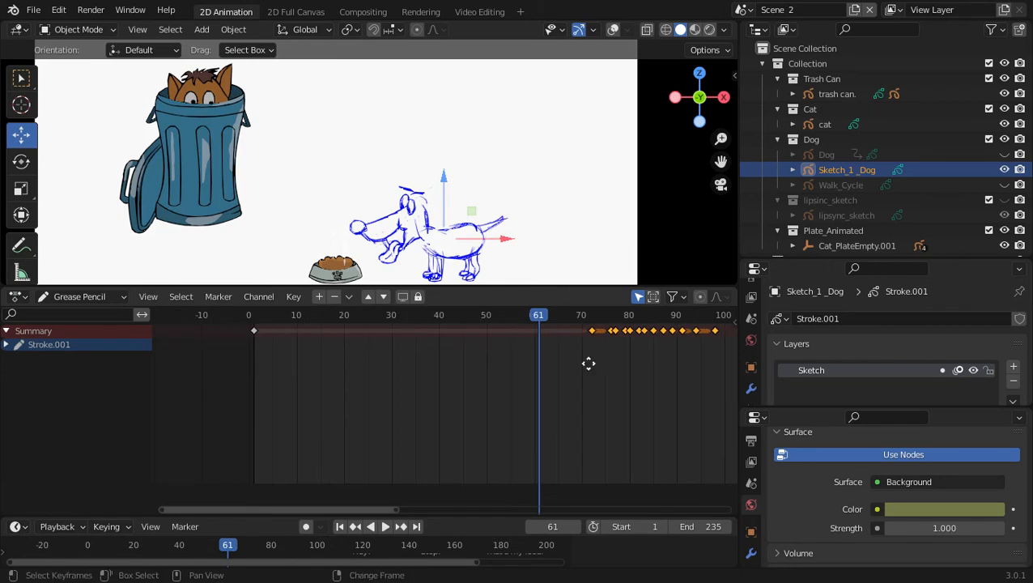
shift+middle_drag(586, 360, 454, 388)
scroll(448, 389, up, 12)
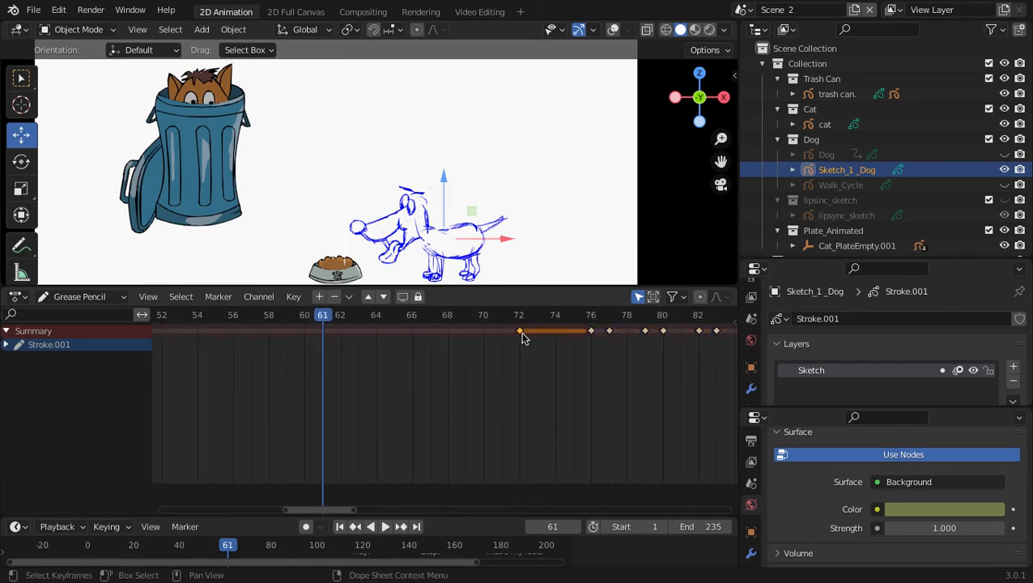
scroll(522, 339, up, 5)
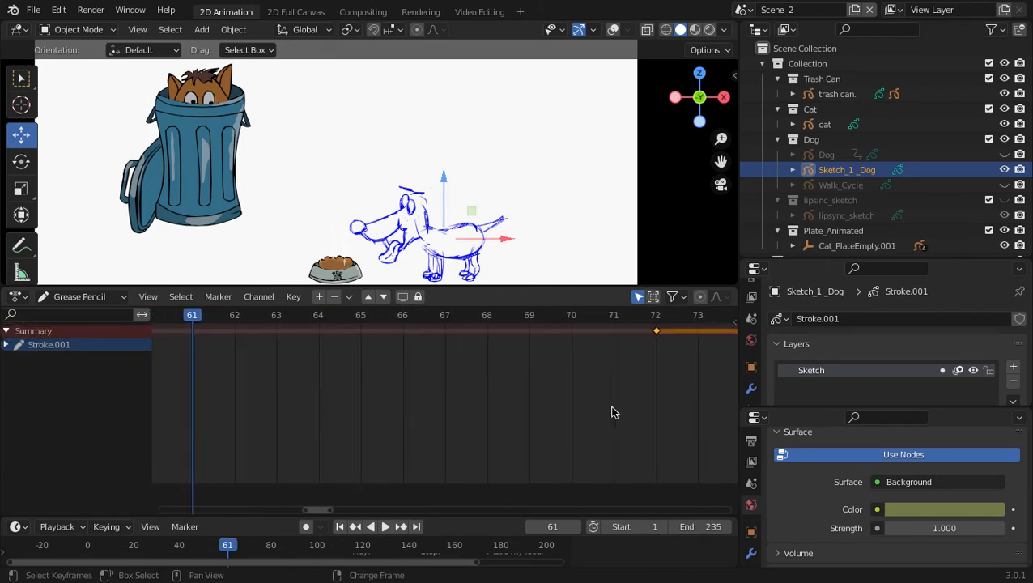
scroll(537, 403, down, 6)
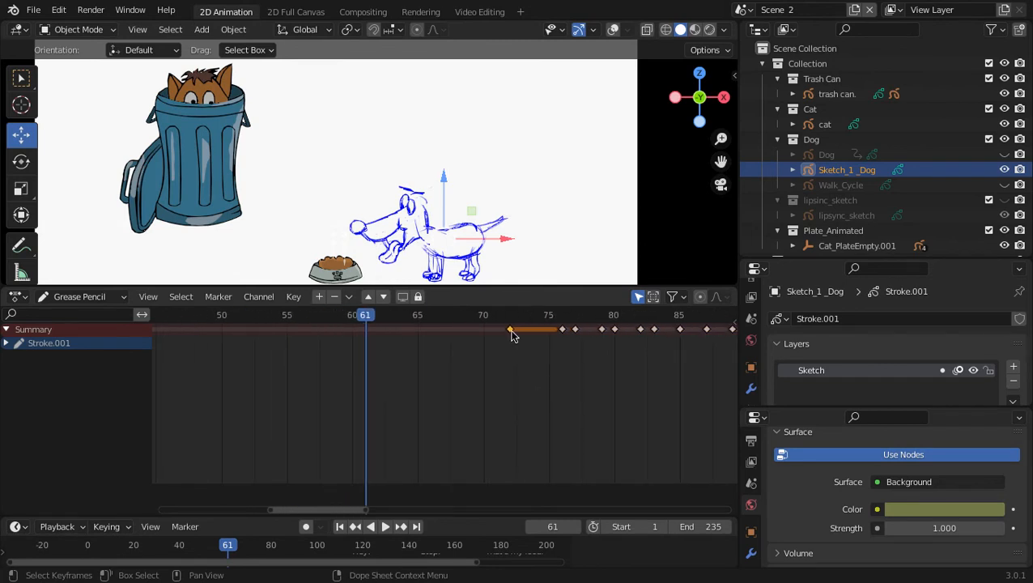
drag(512, 335, 366, 345)
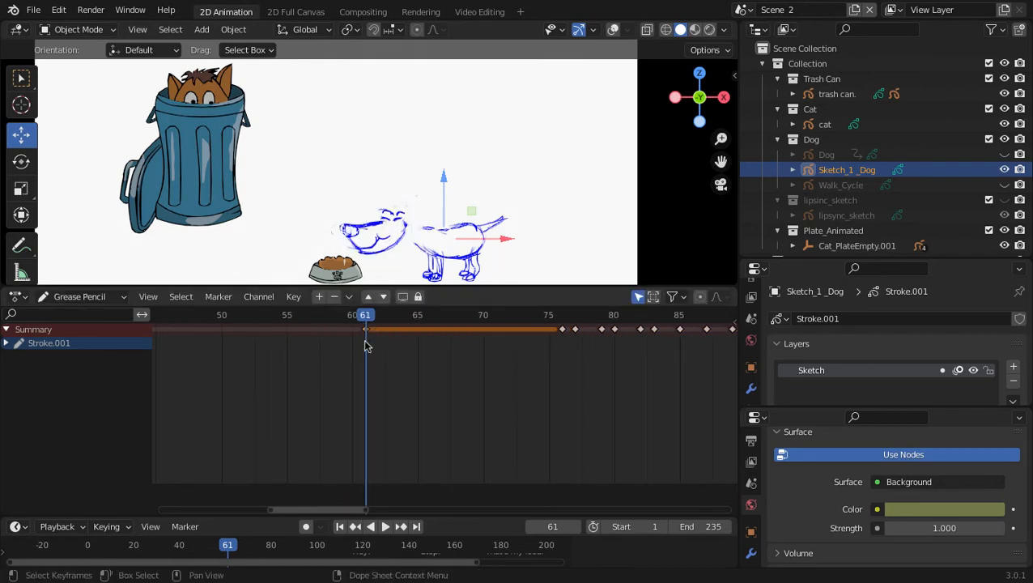
Move the dog sketch's keyframe at frame 76 to frame 65 and play back the action around frames 56–78
click(565, 338)
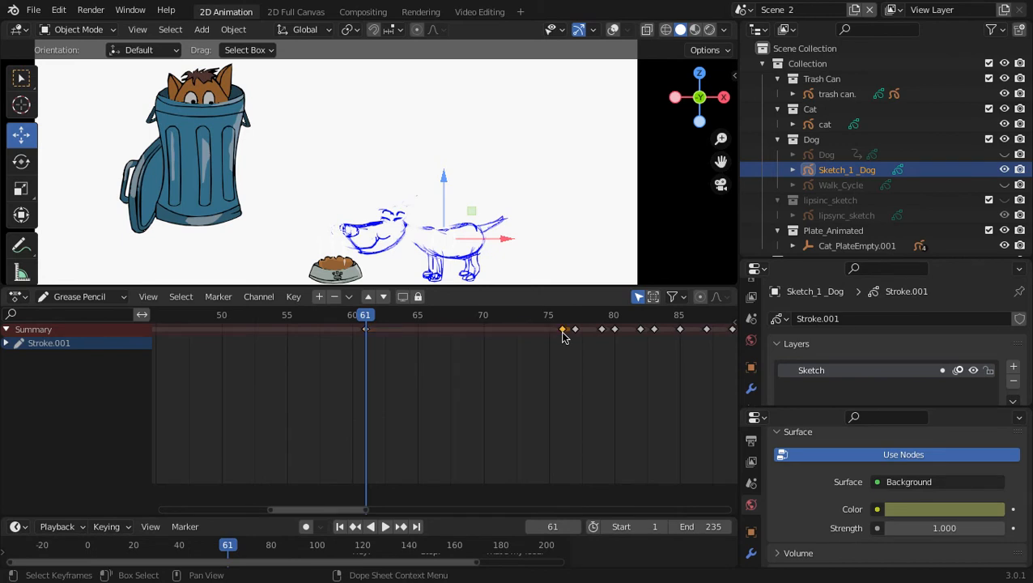
drag(564, 338, 413, 342)
drag(367, 316, 300, 317)
key(space)
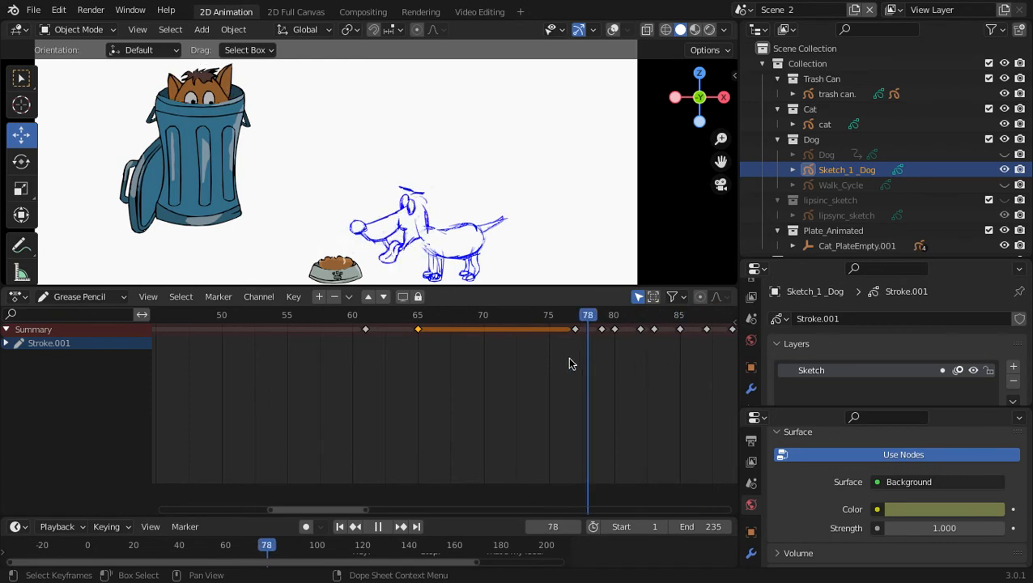
drag(571, 363, 323, 336)
key(Escape)
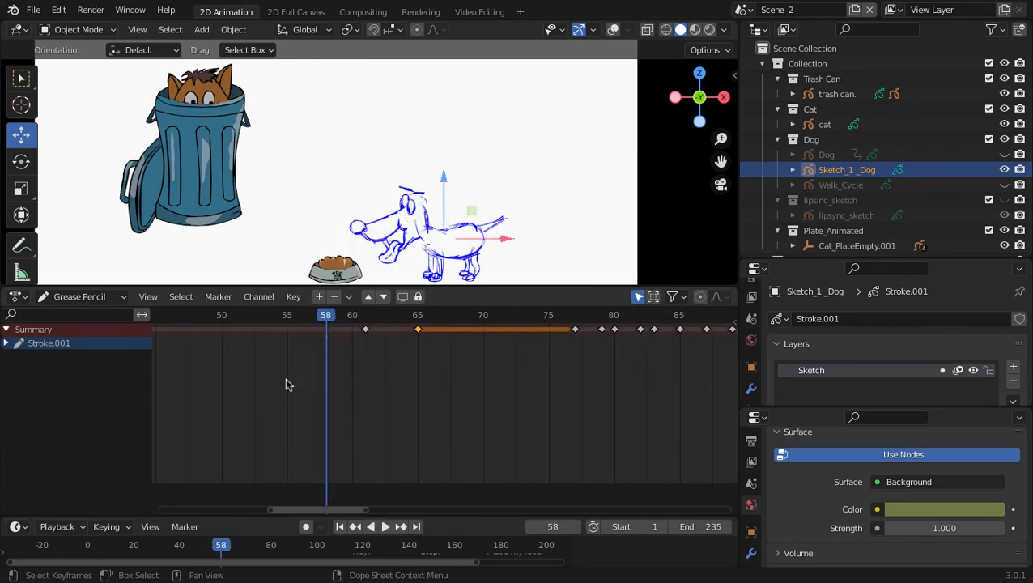
Play Scene 2 from frame 1 to check the dog's reaction against the cat's appearance
scroll(285, 378, down, 7)
click(340, 527)
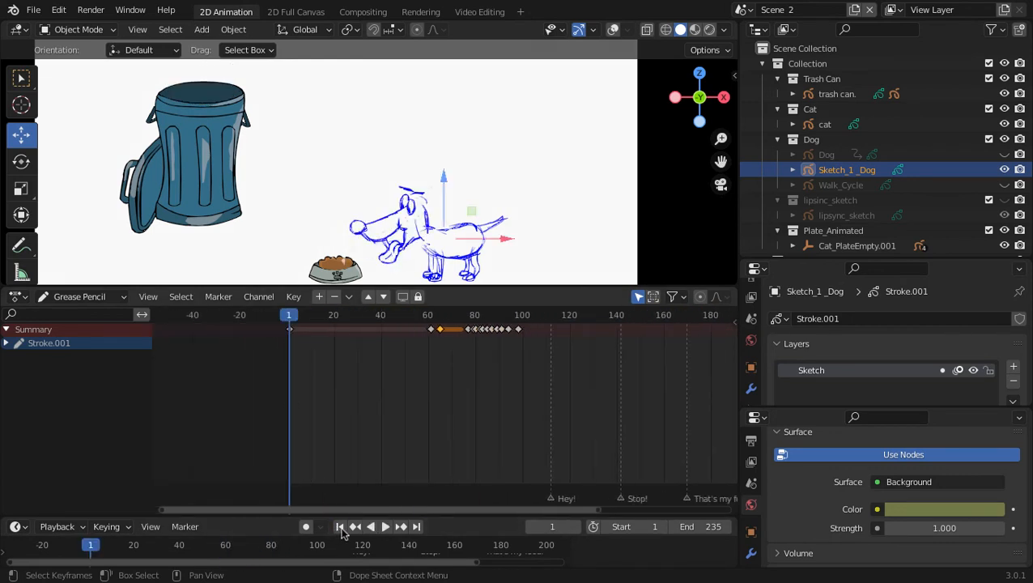
click(385, 527)
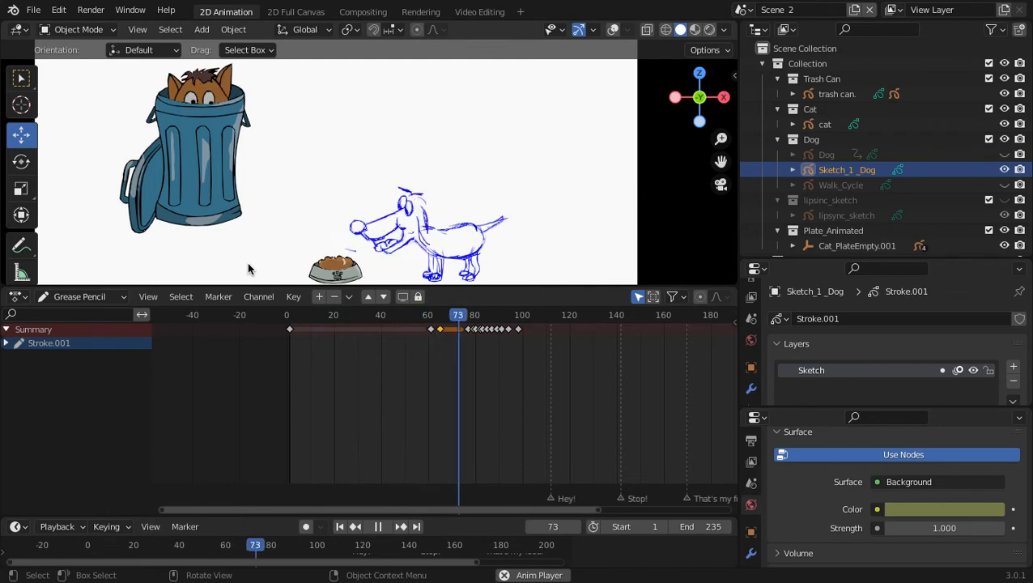
click(378, 526)
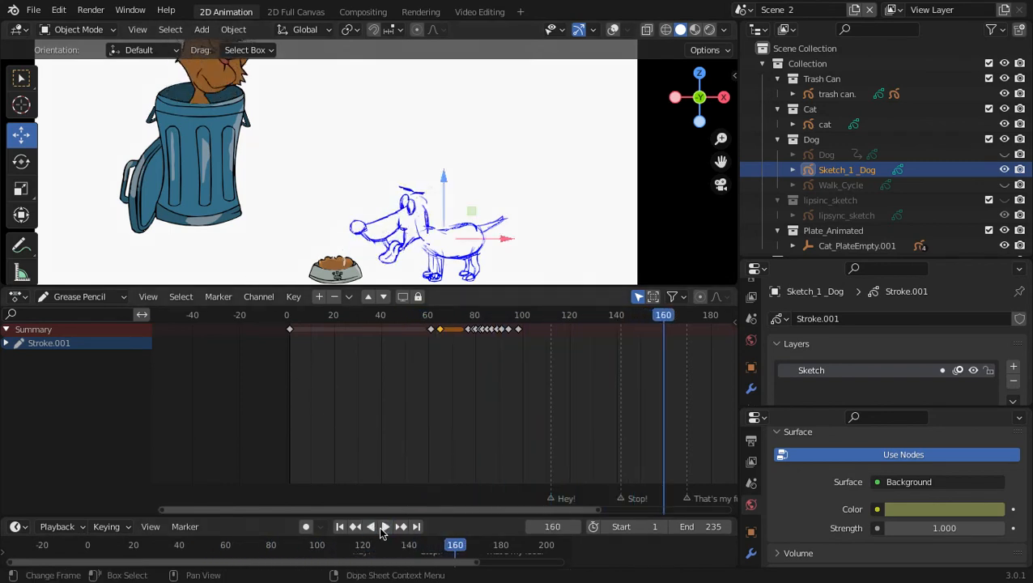
Move the dog sketch's keyframe at frame 65 to frame 70 and replay the scene from the start
scroll(433, 339, up, 5)
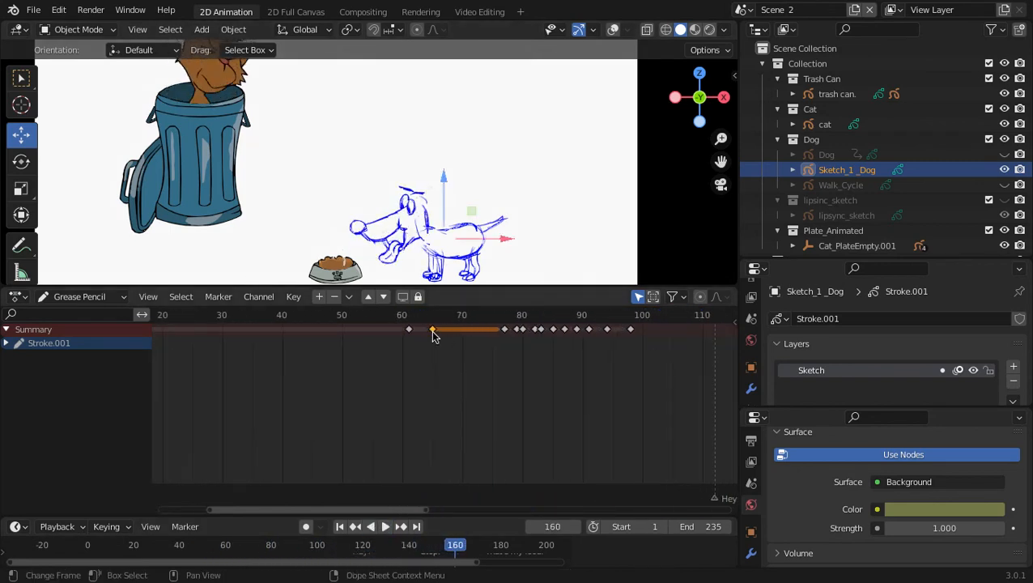
key(g)
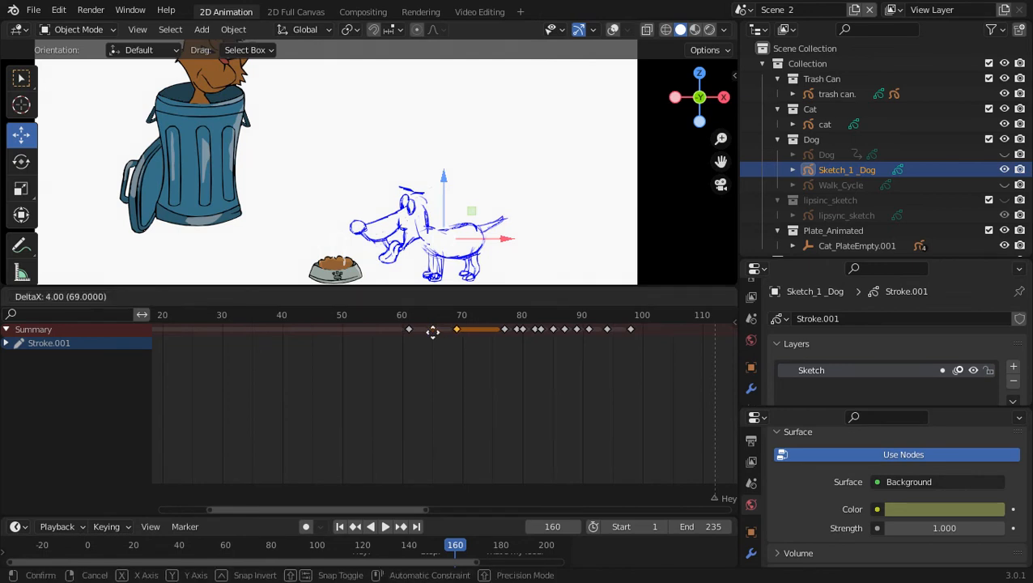
click(468, 342)
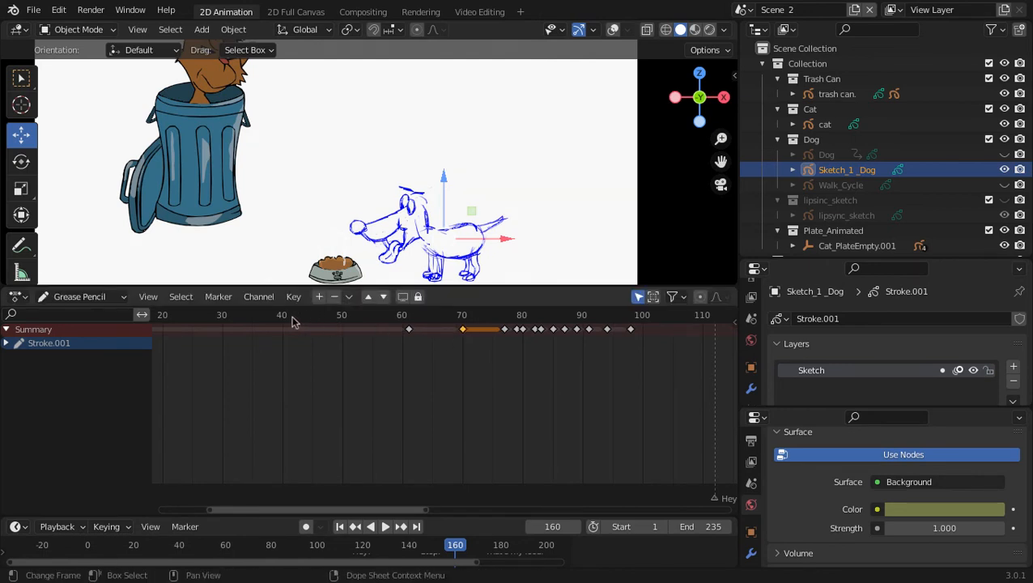
click(168, 313)
scroll(168, 311, down, 10)
drag(309, 315, 259, 333)
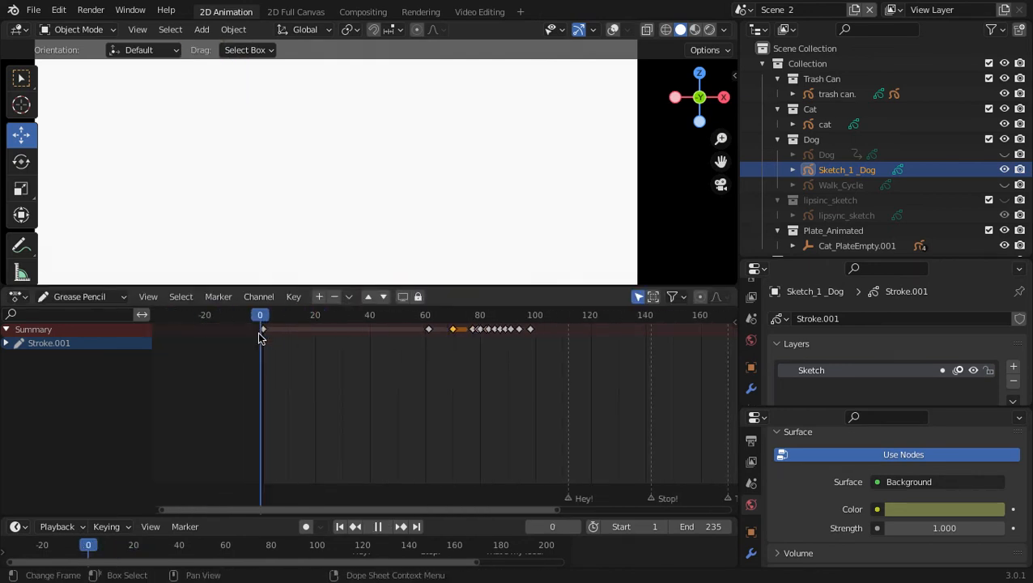
key(space)
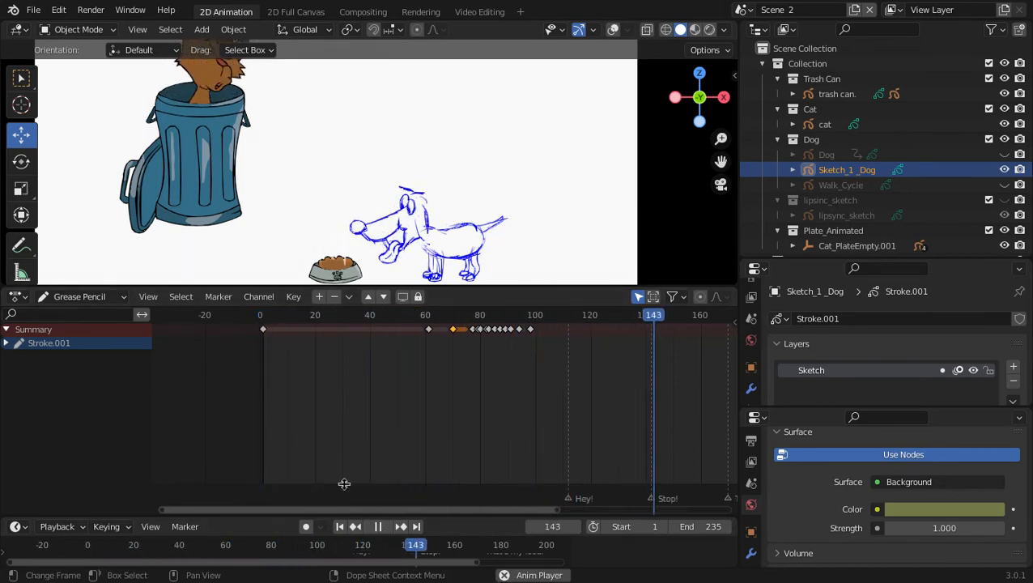
click(272, 315)
scroll(397, 199, down, 1)
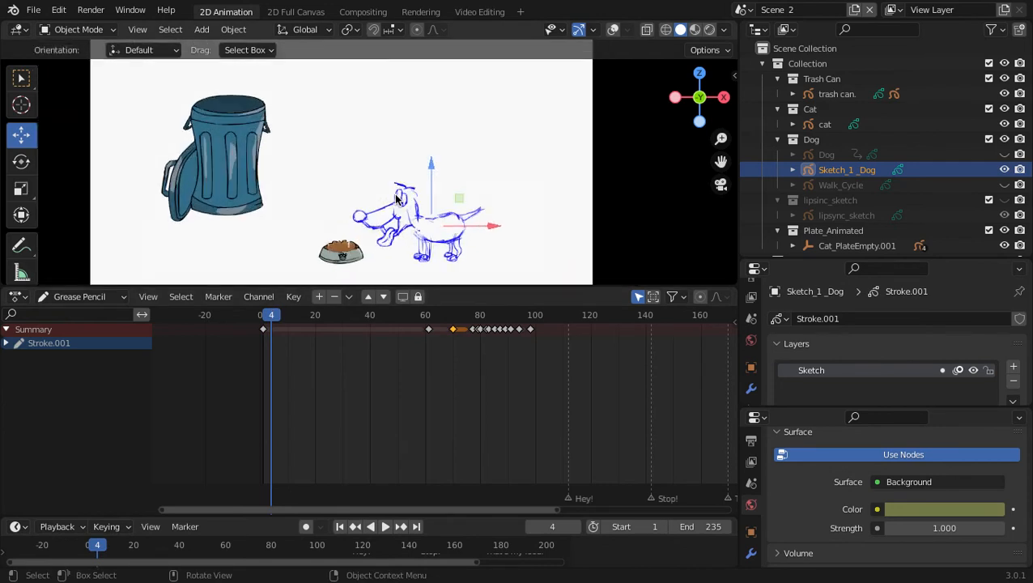
Enlarge the viewport to fit the whole camera frame and play Scene 2 to review the timing
drag(415, 288, 406, 411)
click(385, 526)
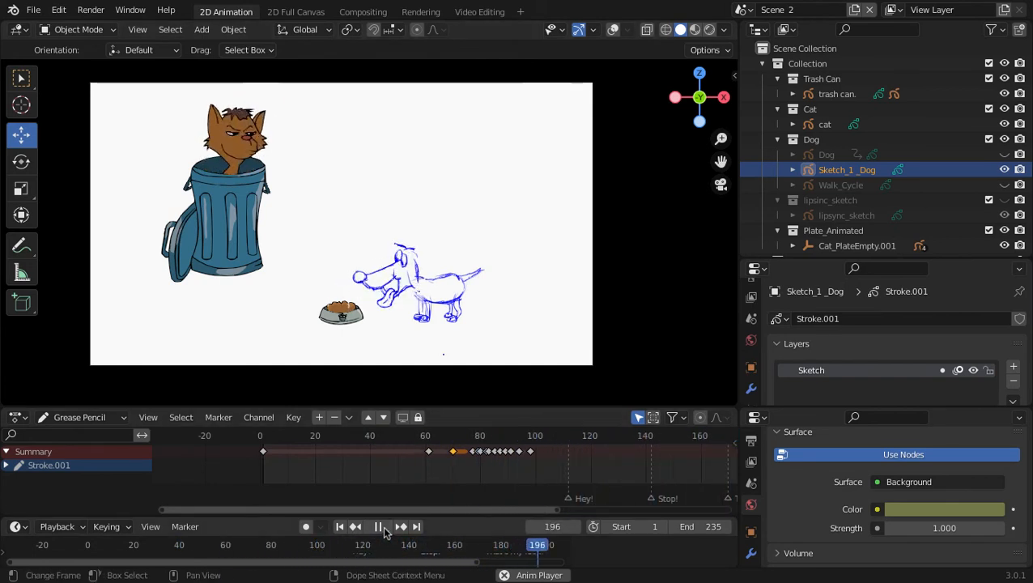
click(383, 526)
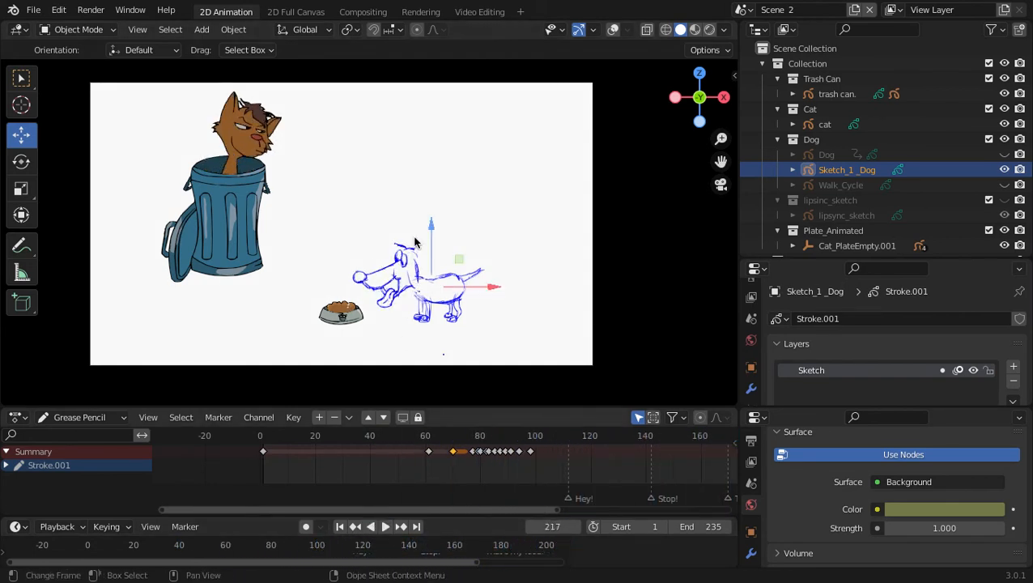
Replay the cat and dog action from frame 60 to about frame 147, and save the file
click(426, 438)
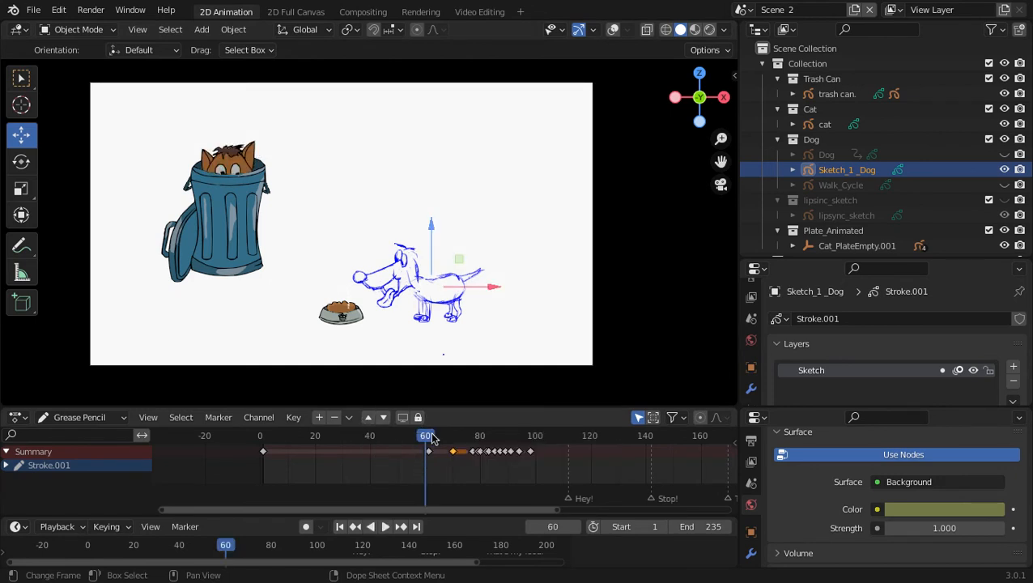
key(space)
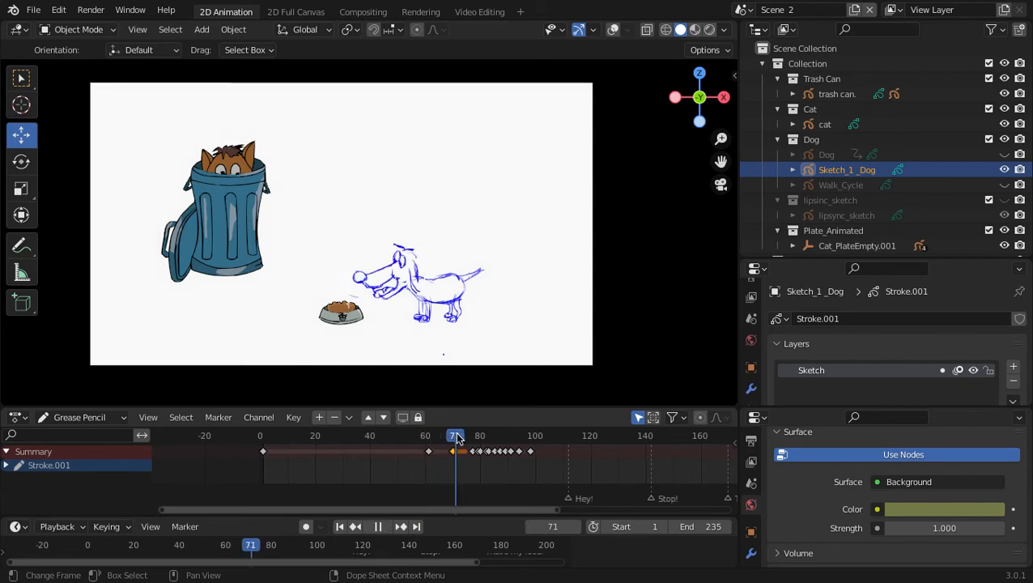
drag(594, 456, 665, 463)
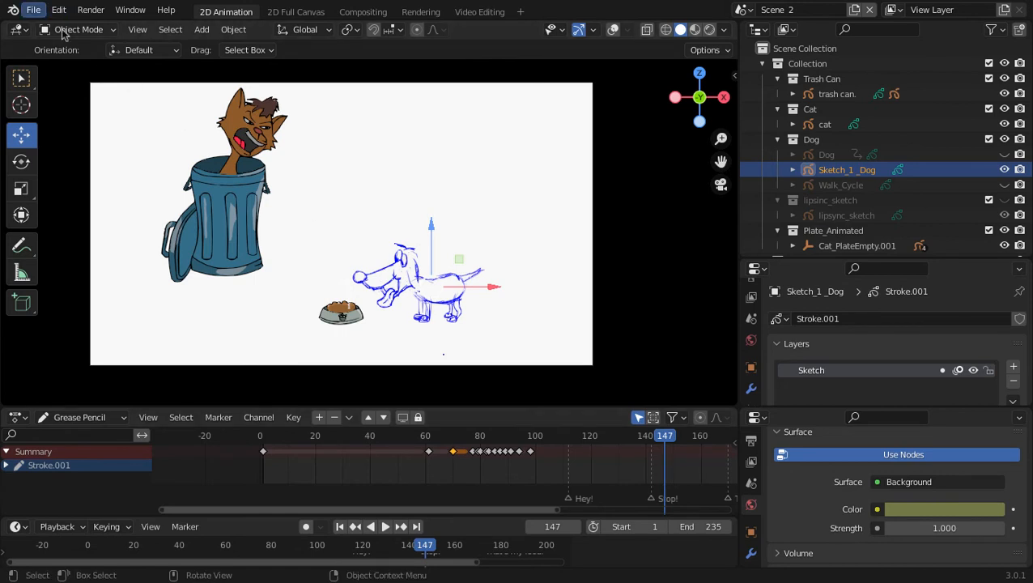
click(34, 10)
click(51, 108)
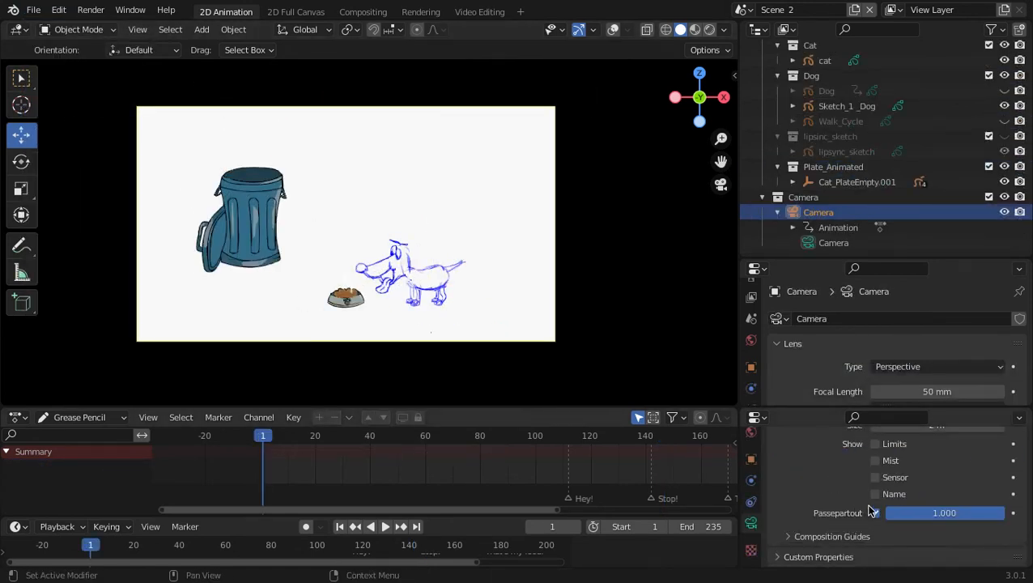
Lower the camera's passepartout opacity to 0.899 and unhide the Dog object
drag(986, 521, 980, 521)
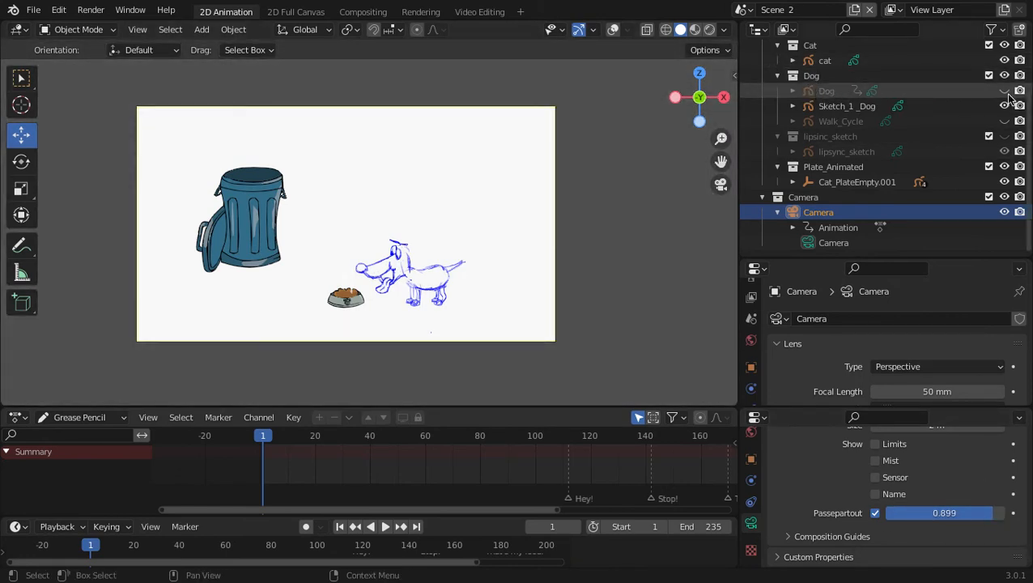
click(1005, 92)
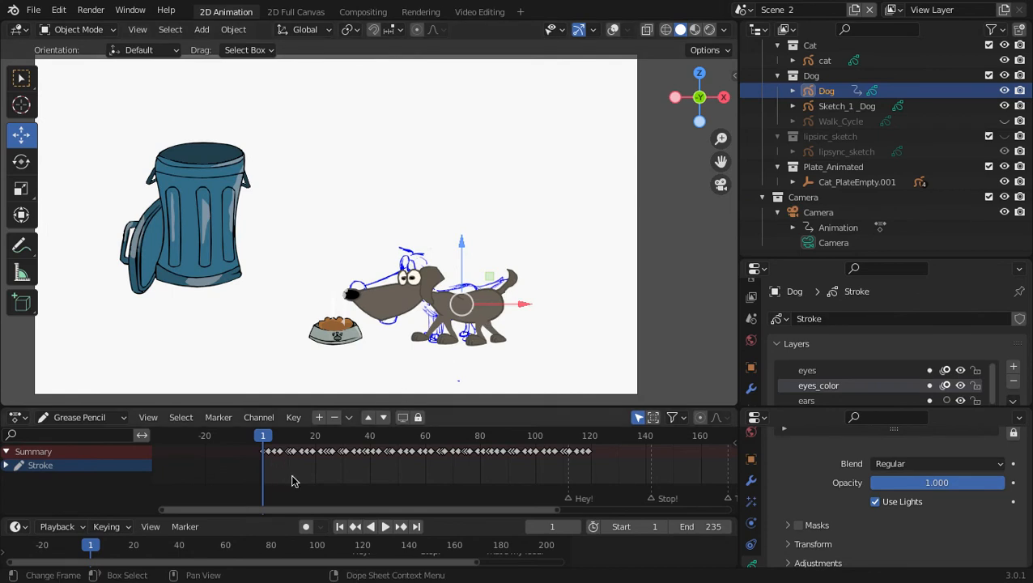
Play the Dog object's walk animation with the scene and return to frame 1
key(space)
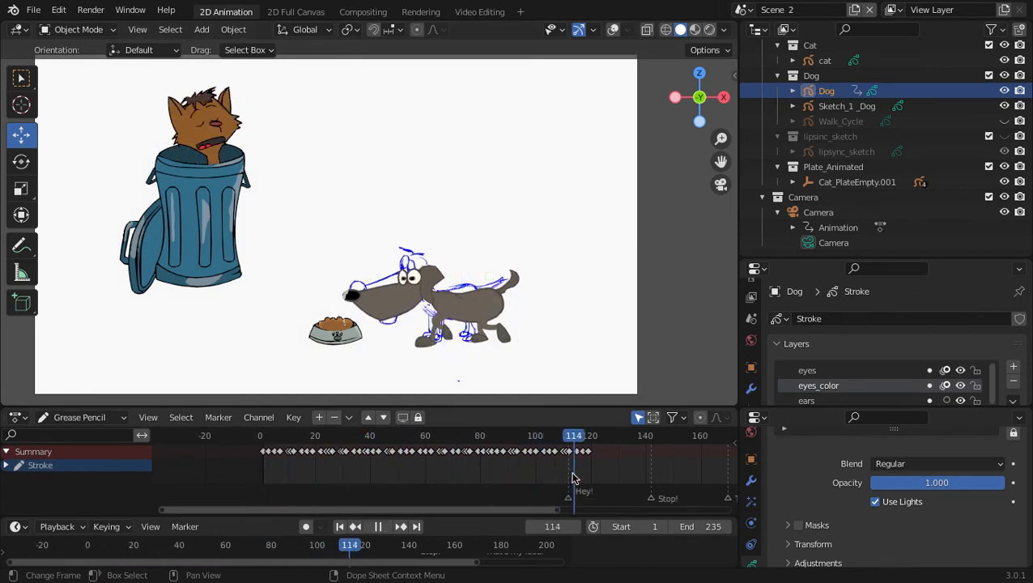
drag(512, 467, 263, 450)
scroll(474, 325, down, 2)
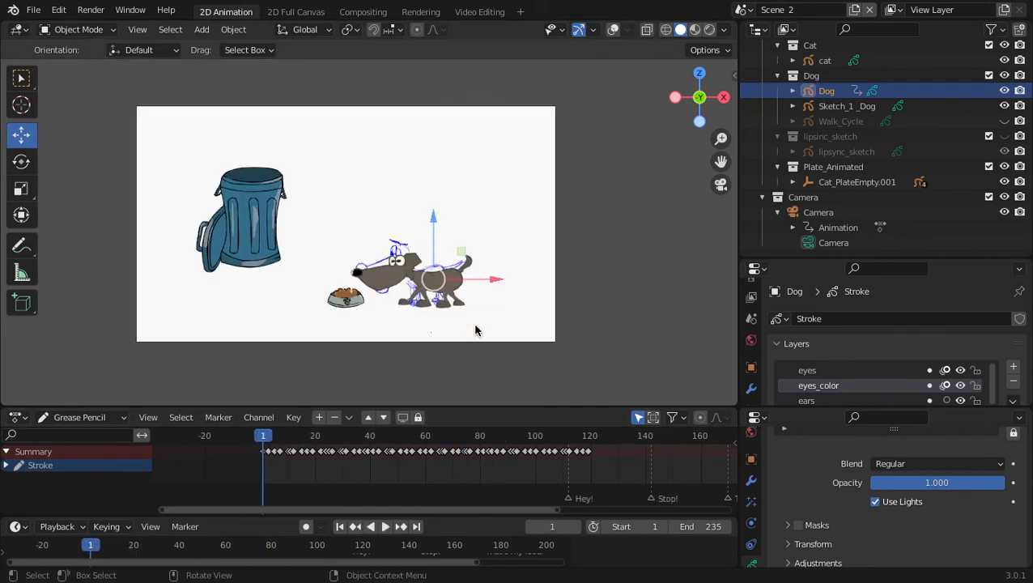
Enlarge the timeline and, with auto keying on at frame 1, move the Dog past the camera frame's right edge
drag(477, 408, 477, 387)
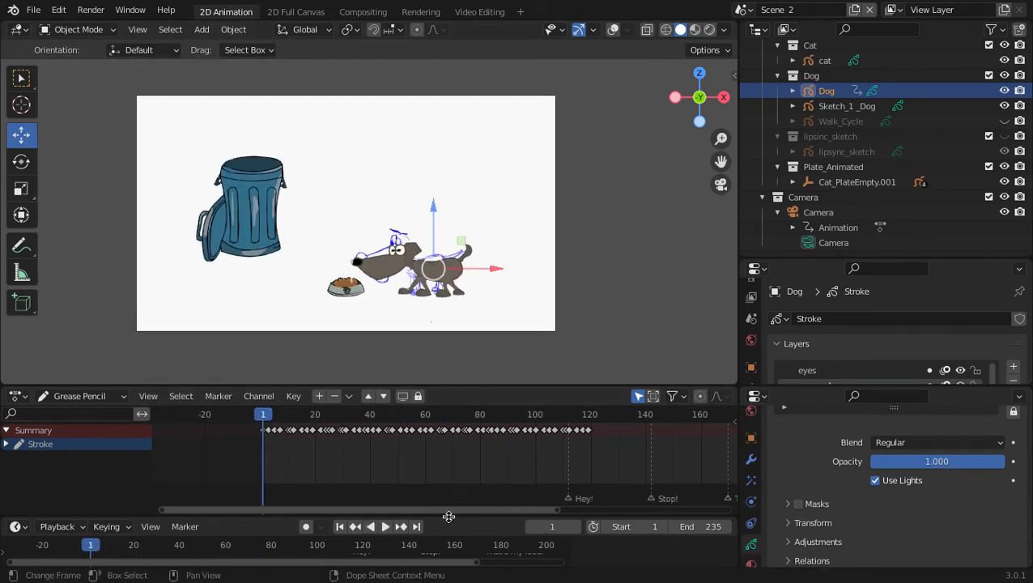
drag(458, 519, 463, 452)
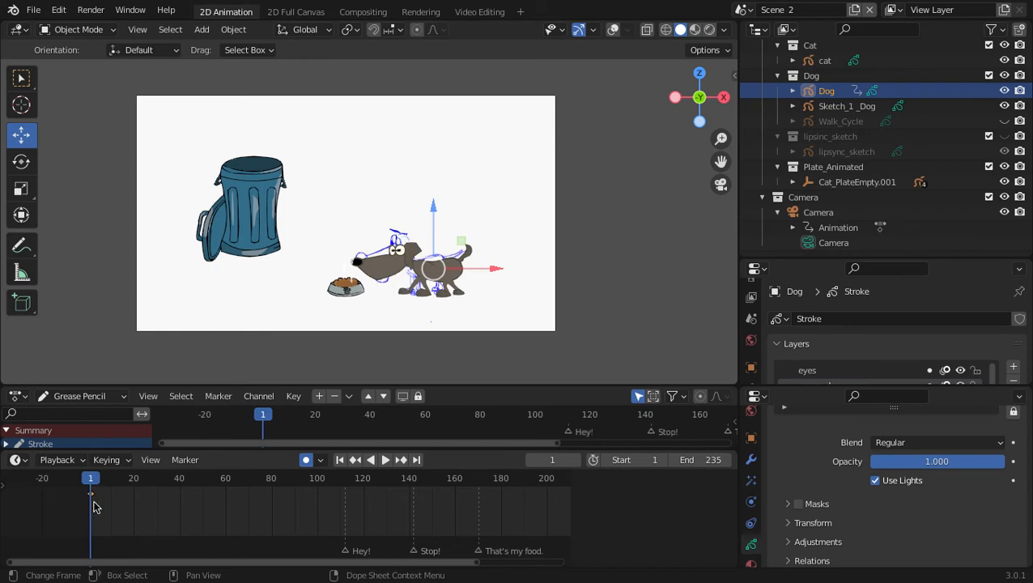
drag(510, 275, 731, 299)
At frame 55, auto-key the Dog about 5.9 m back along negative X onto the dog sketch beside the bowl, and check the motion
mouse_move(93, 485)
mouse_down()
mouse_move(235, 495)
mouse_move(90, 489)
mouse_move(235, 505)
mouse_move(212, 503)
mouse_move(214, 490)
mouse_up()
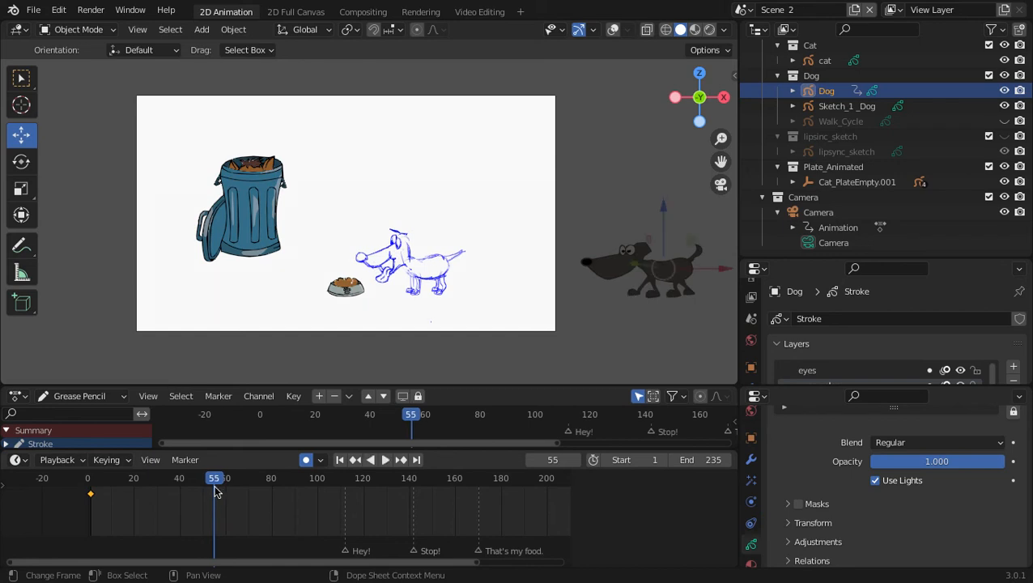
key(g)
key(x)
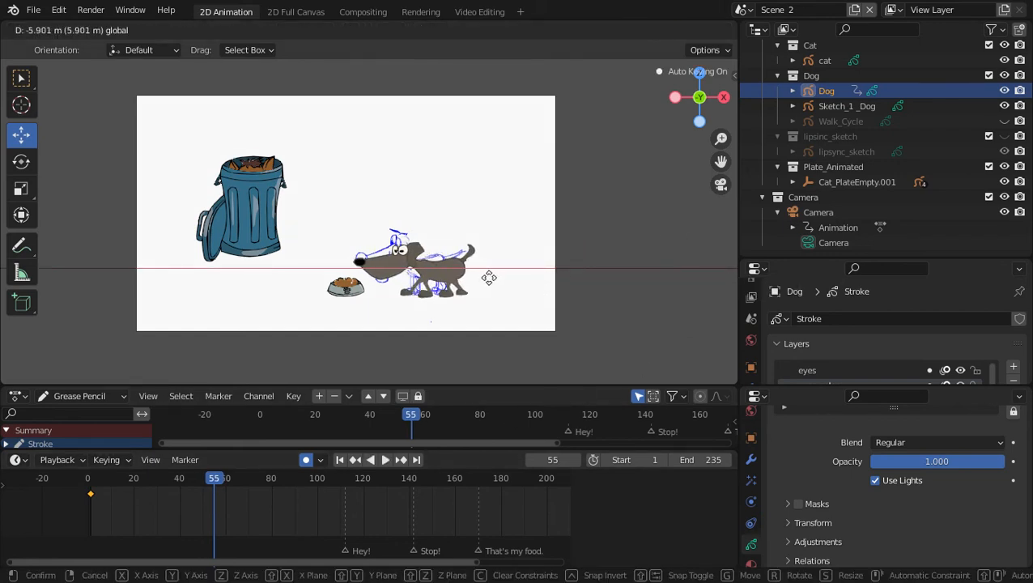
click(486, 279)
mouse_move(213, 479)
mouse_down()
mouse_move(89, 476)
mouse_move(215, 488)
mouse_up()
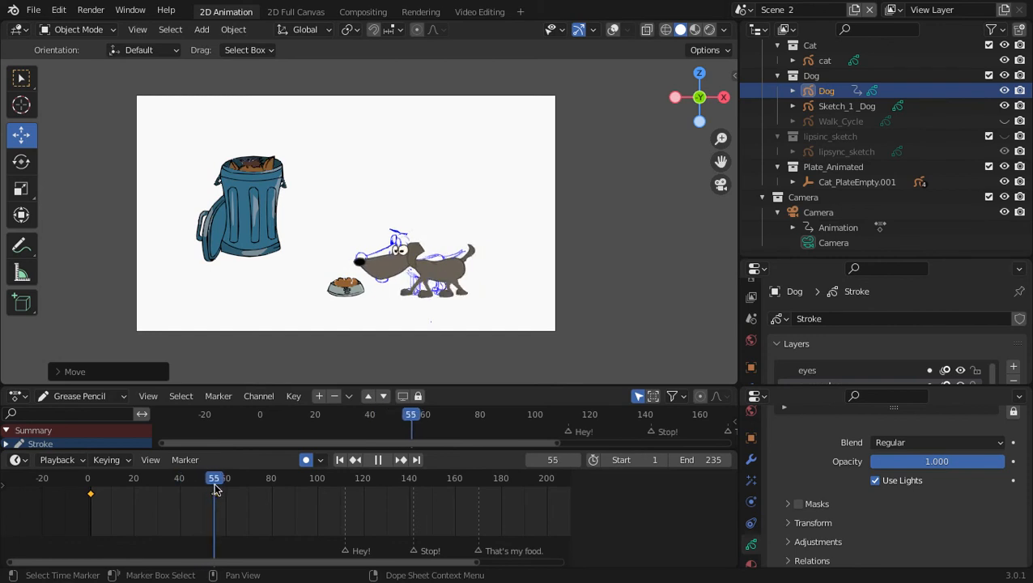
drag(214, 485, 215, 485)
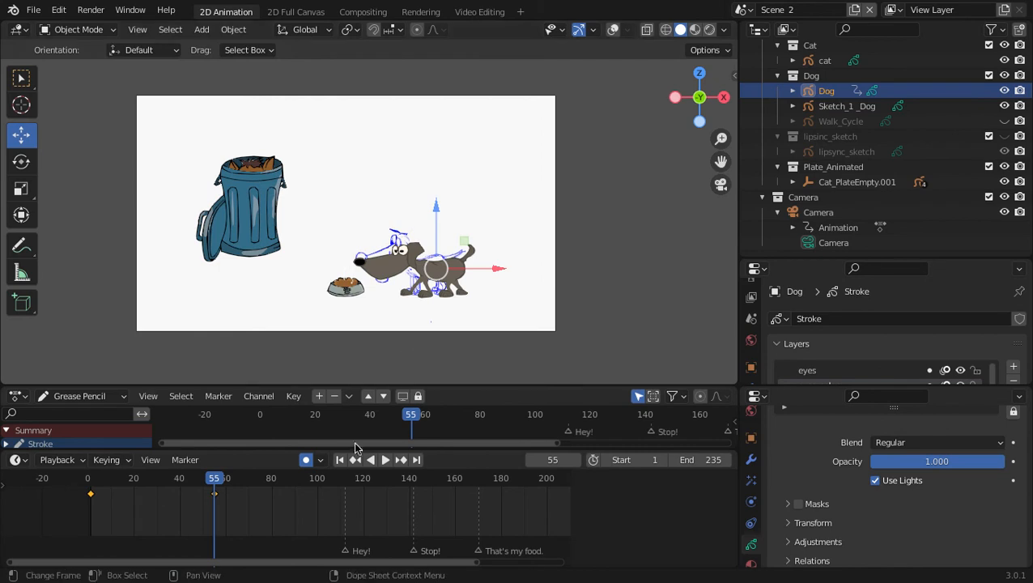
Enlarge the Dope Sheet and delete the Dog's grease pencil keyframes before frame 46
drag(431, 386, 421, 295)
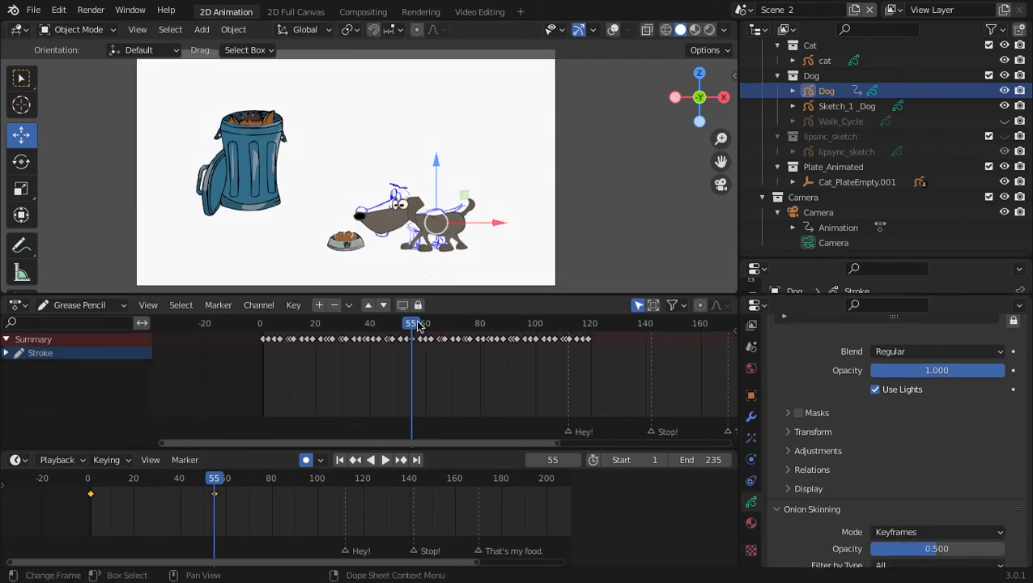
drag(418, 326, 388, 332)
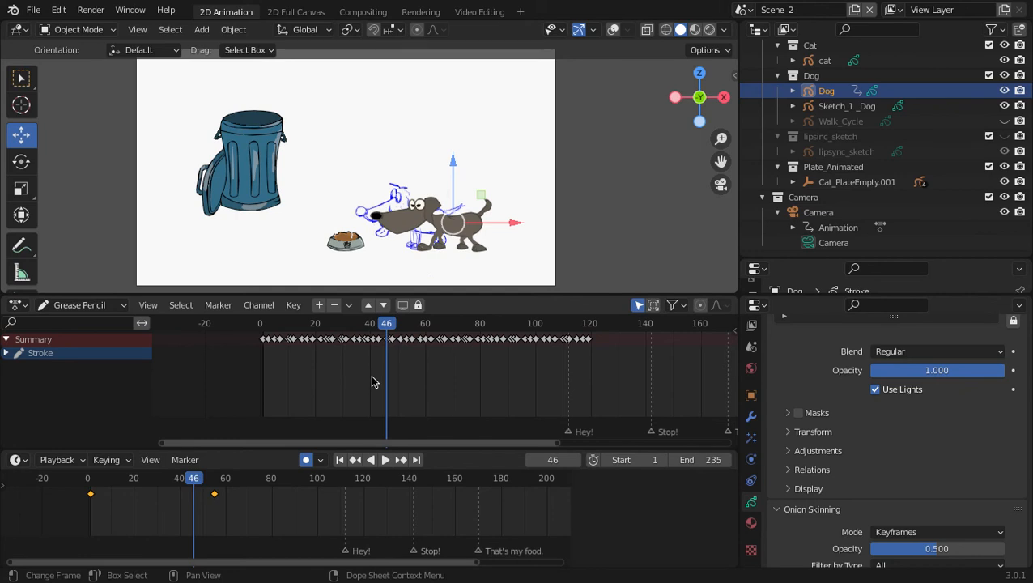
key(b)
drag(366, 328, 237, 324)
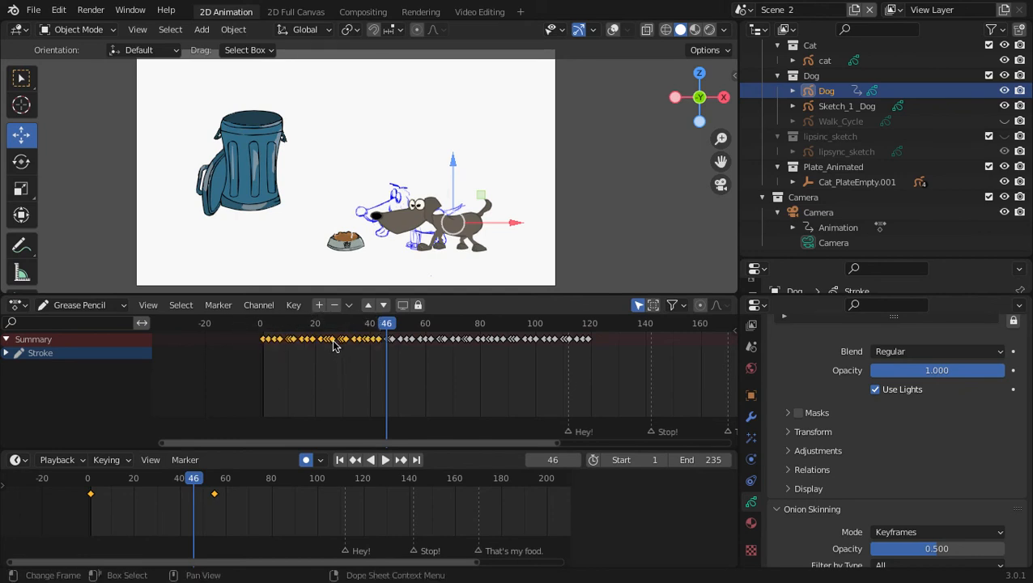
key(x)
click(308, 344)
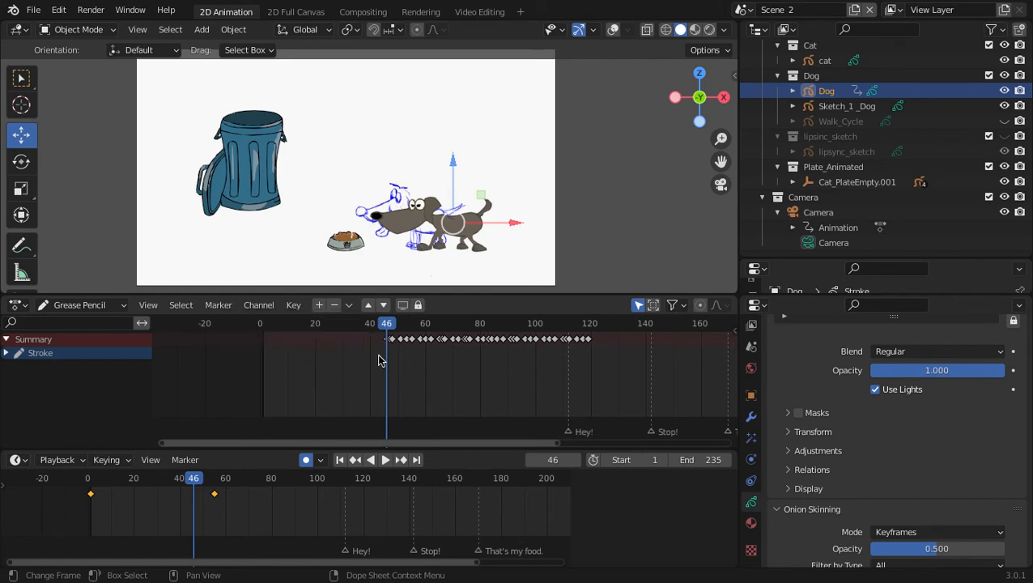
Select all the Dog's remaining grease pencil keyframes and move them 45 frames earlier
drag(378, 360, 597, 330)
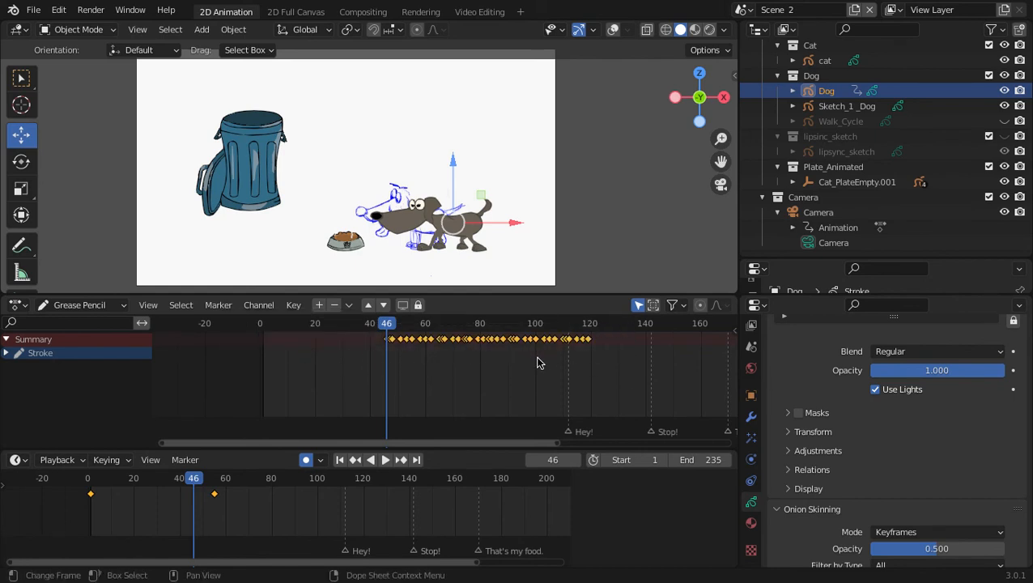
key(g)
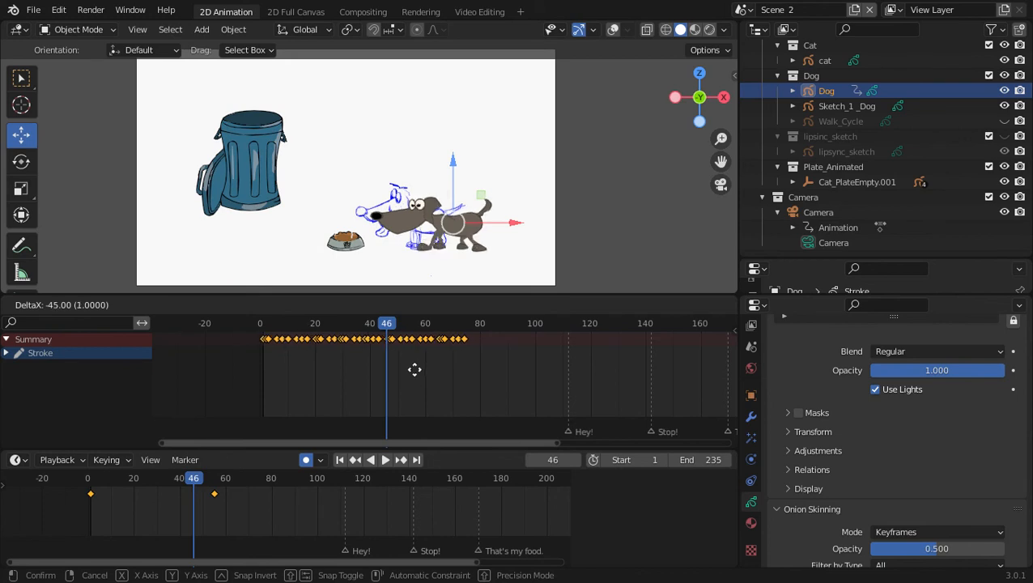
click(413, 370)
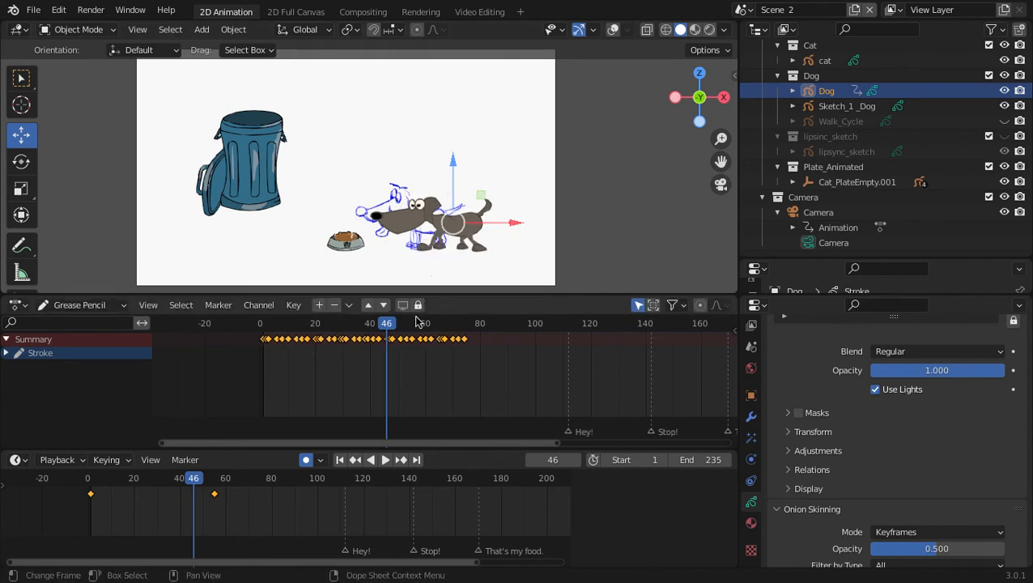
Scrub and play the Dog's walk between frames 46 and 74 to check how its drawings match the stopping point
drag(390, 326, 464, 345)
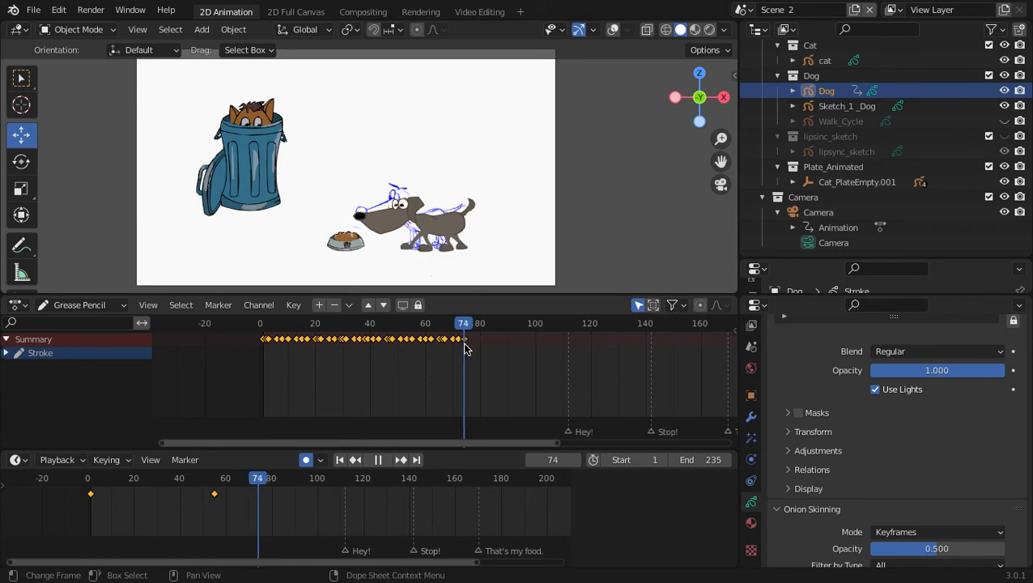
scroll(362, 352, up, 3)
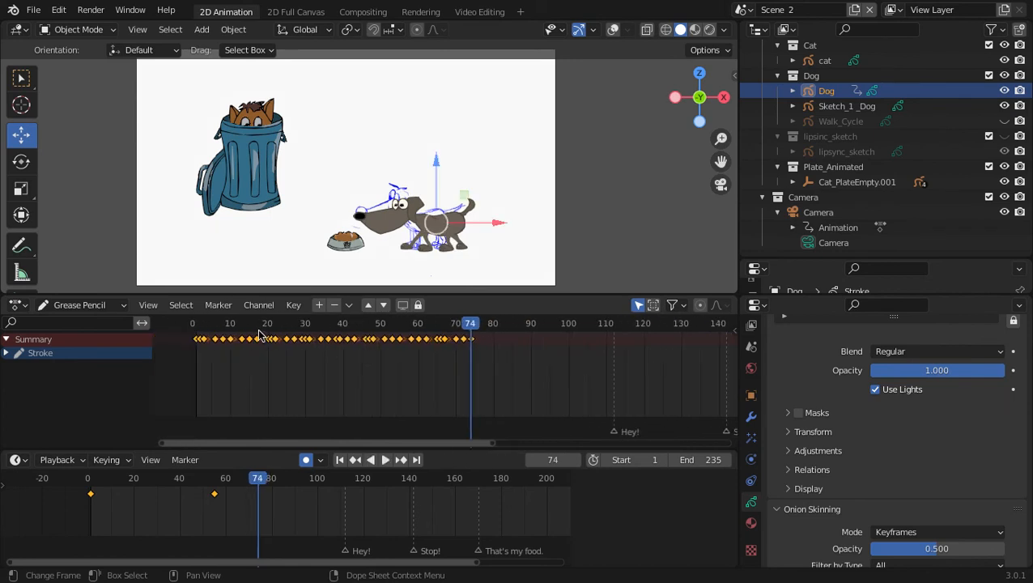
drag(437, 338, 385, 348)
scroll(388, 357, up, 5)
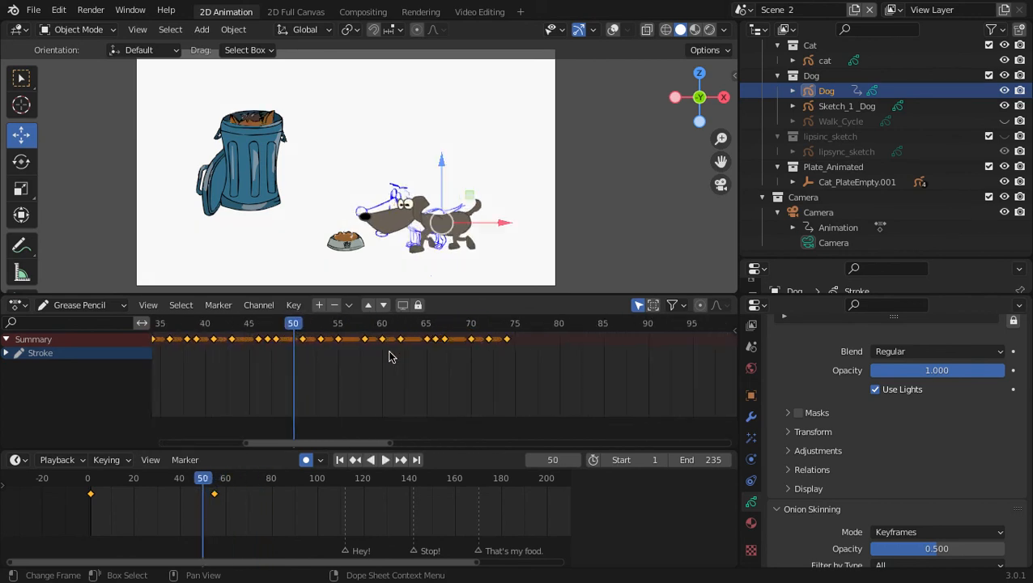
key(space)
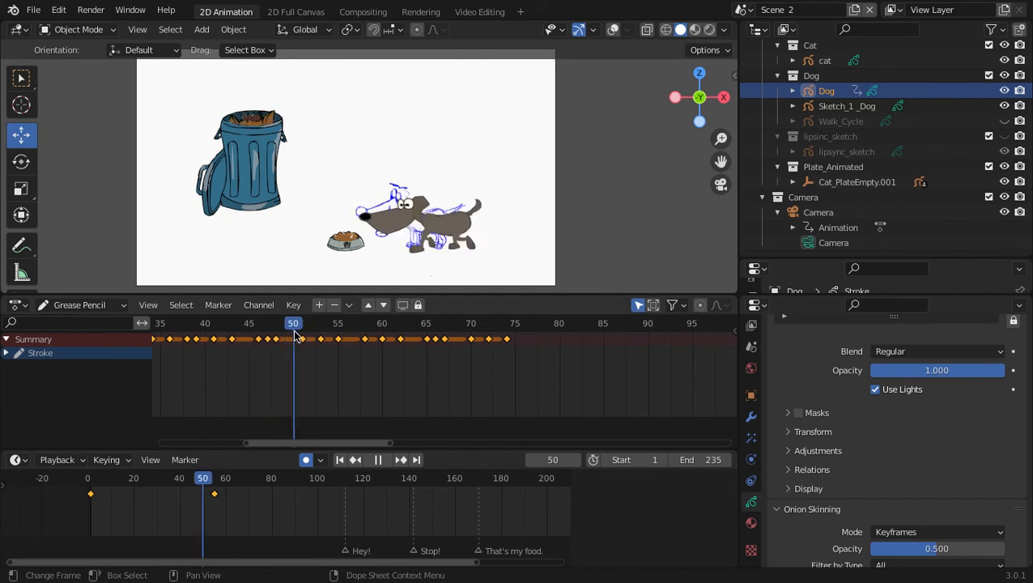
key(space)
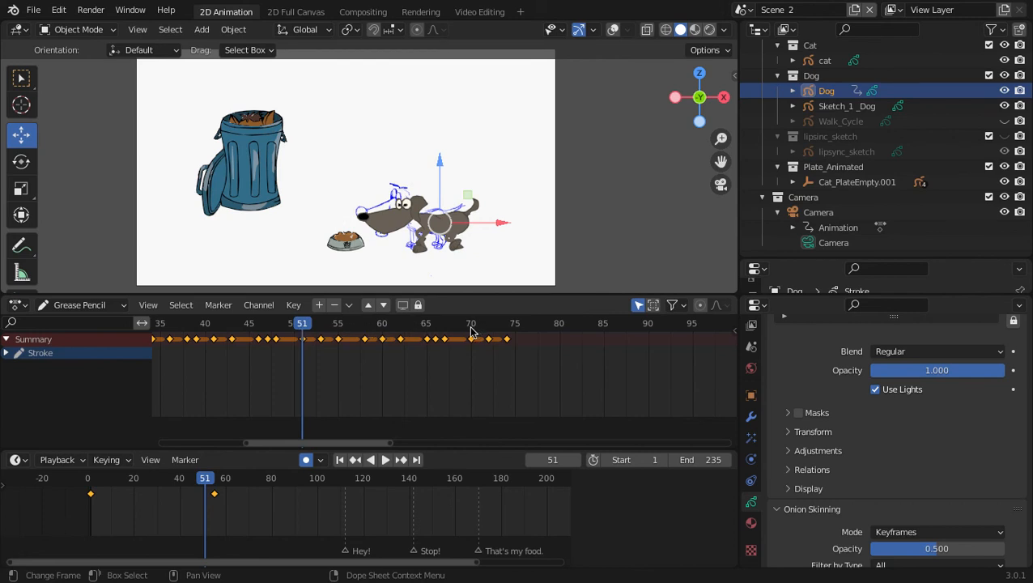
Delete the Dog's grease pencil keyframes from frame 1 through frame 22
scroll(262, 375, down, 11)
middle_drag(262, 375, 480, 414)
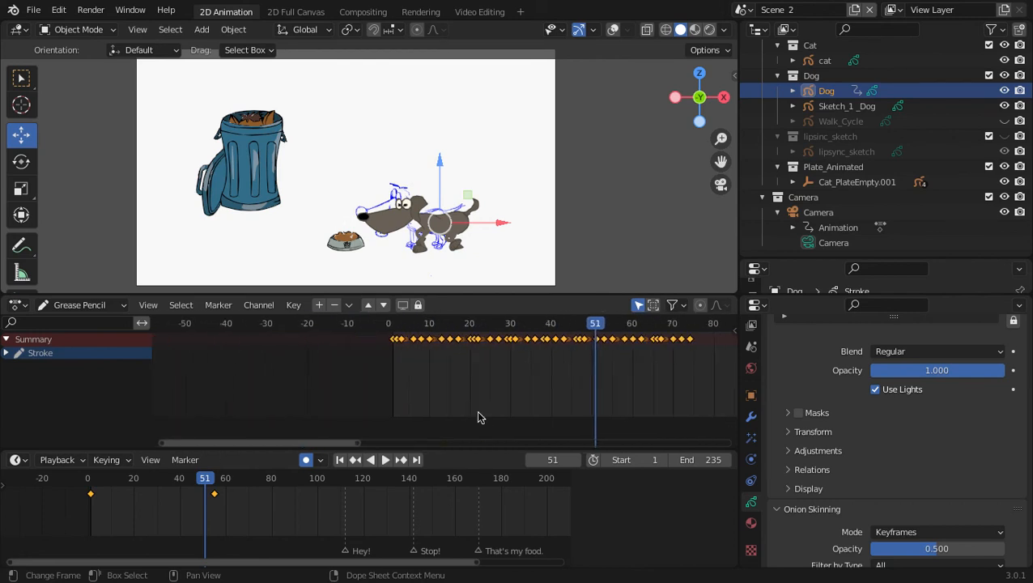
scroll(464, 409, up, 2)
scroll(461, 413, up, 4)
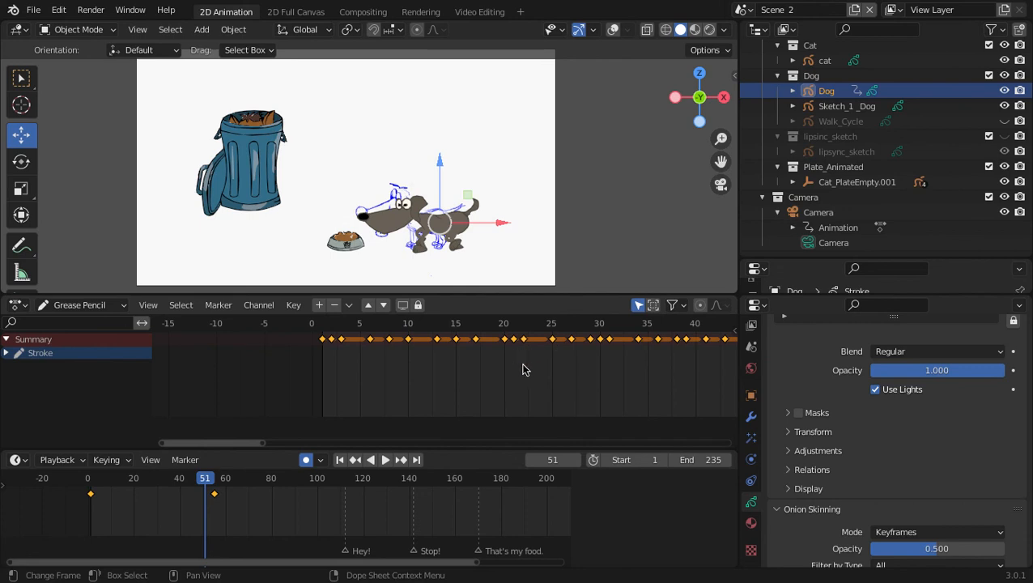
drag(526, 385, 272, 316)
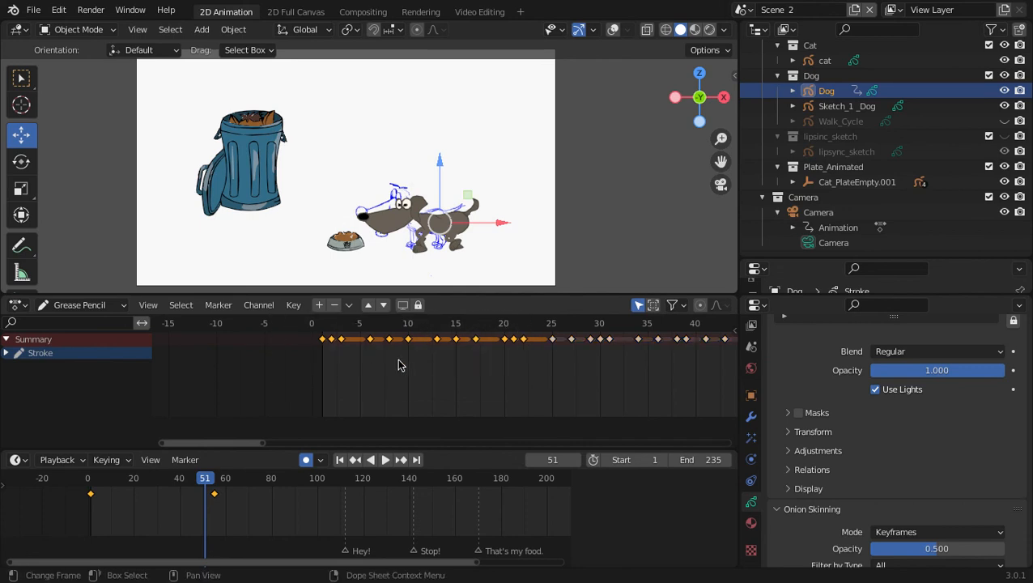
key(x)
click(397, 362)
Move the Dog's remaining grease pencil keyframes 24 frames earlier so the first one falls on frame 1
scroll(453, 392, down, 6)
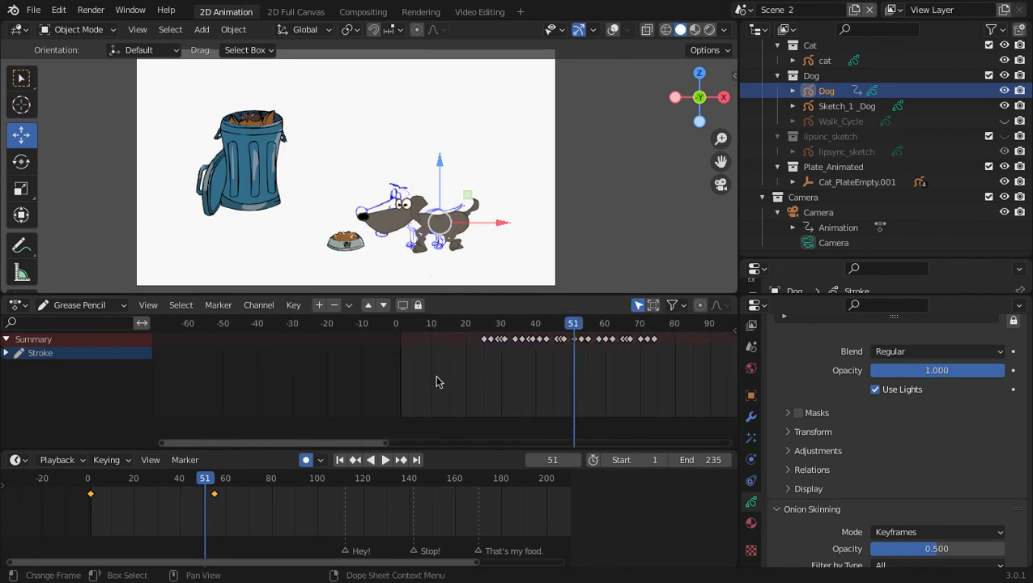
drag(436, 379, 703, 324)
key(g)
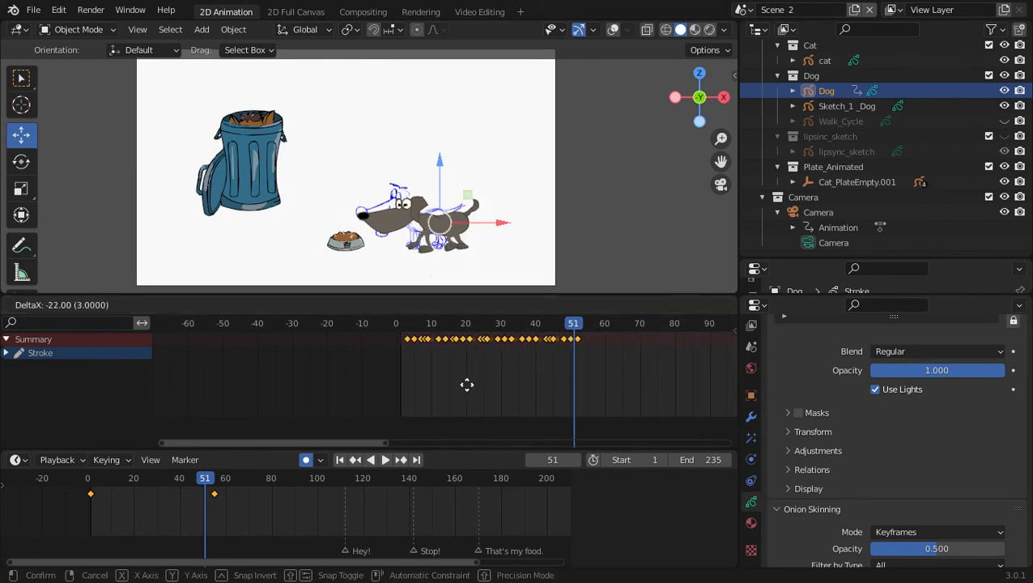
click(460, 387)
scroll(518, 358, up, 1)
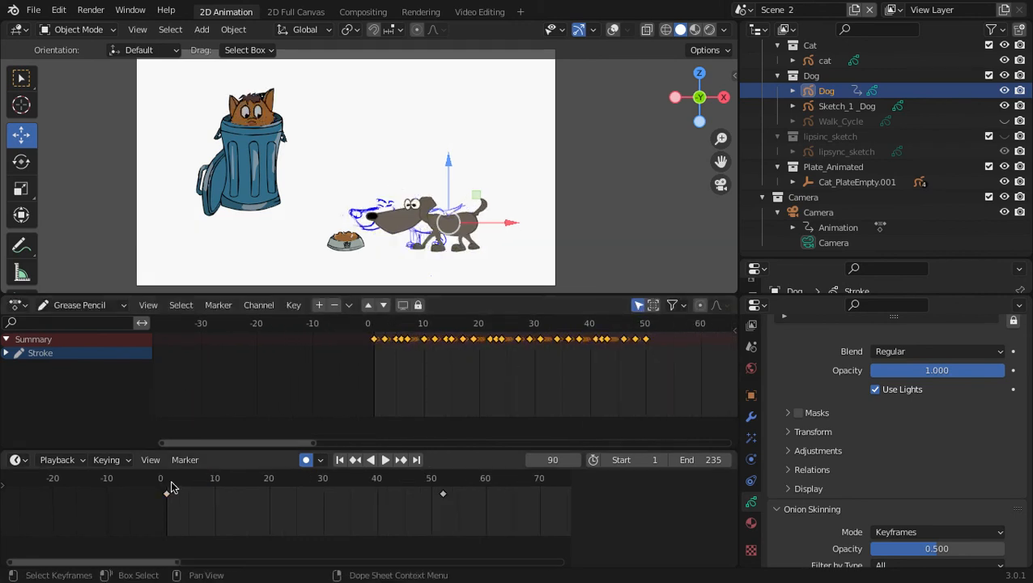
Scrub the Dog's walk to its stop at frame 52, and play the scene from frame 1 to check the timing
click(172, 482)
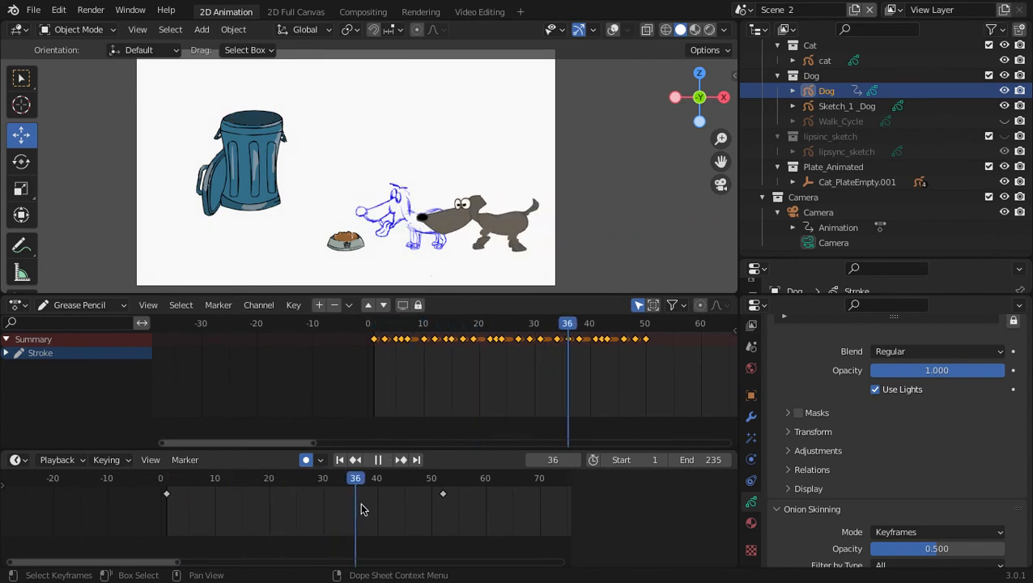
drag(403, 514, 443, 515)
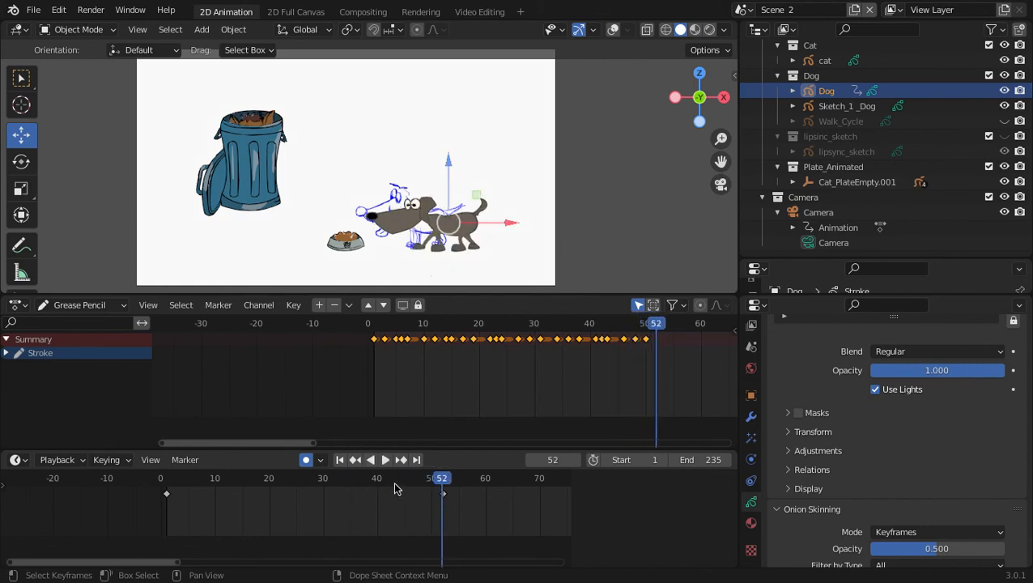
click(340, 460)
key(space)
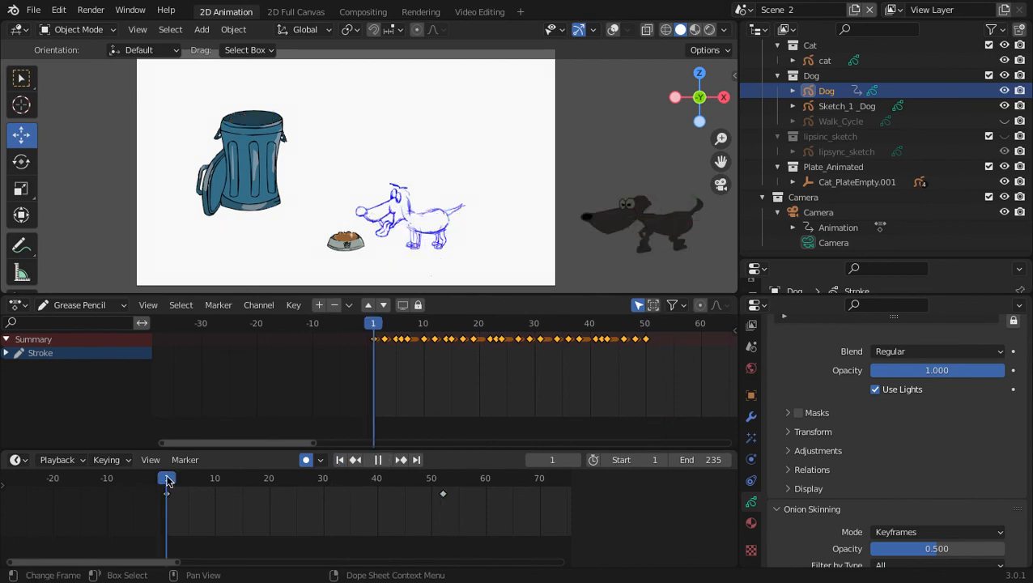
drag(247, 494, 166, 501)
key(space)
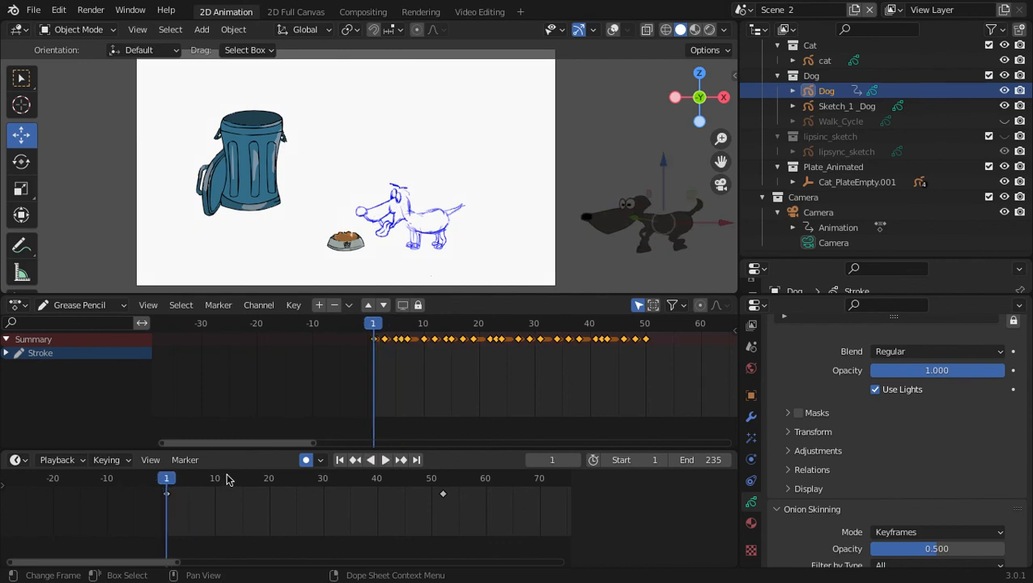
key(space)
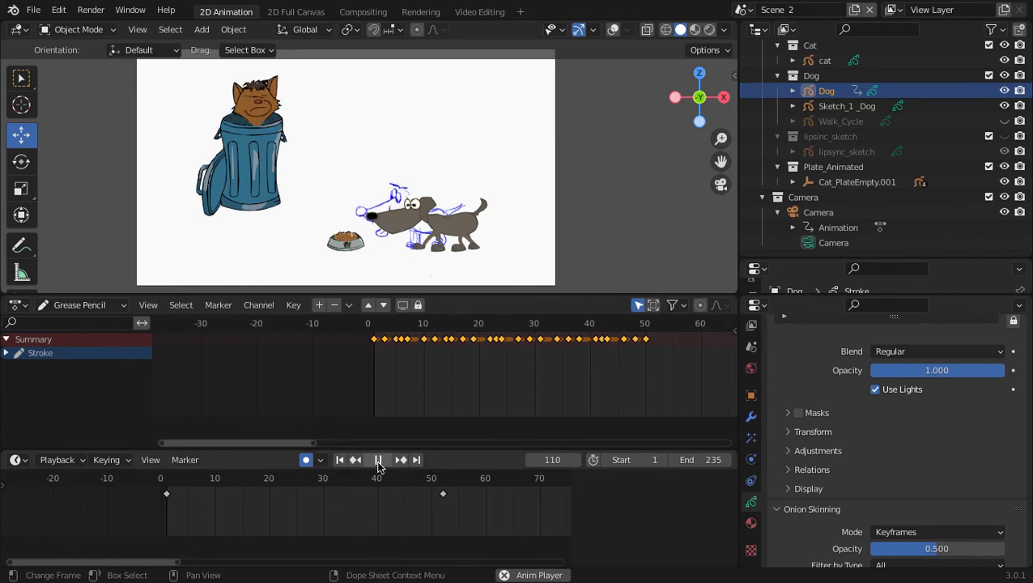
click(378, 459)
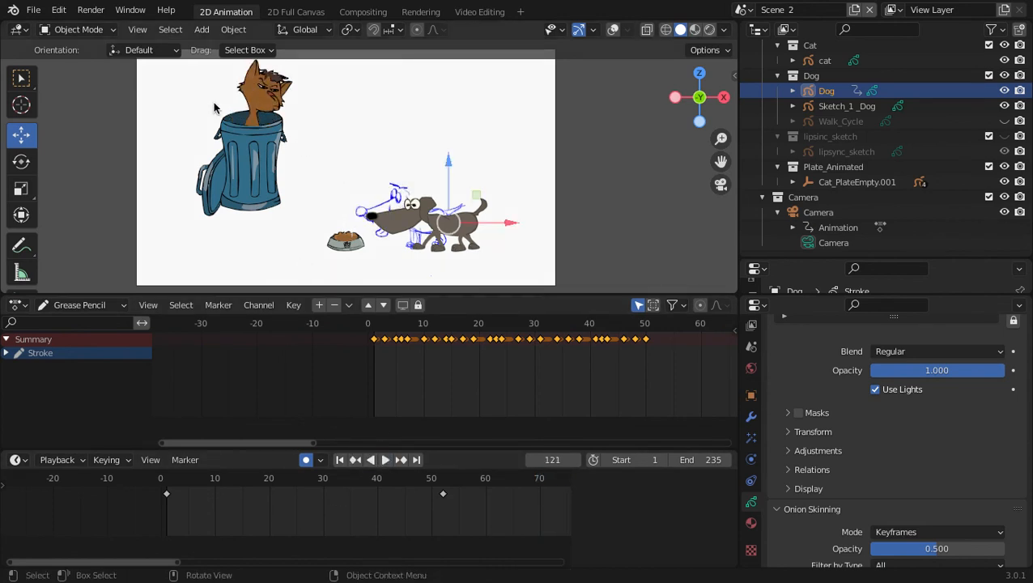
Bring up the project's file commands
click(34, 11)
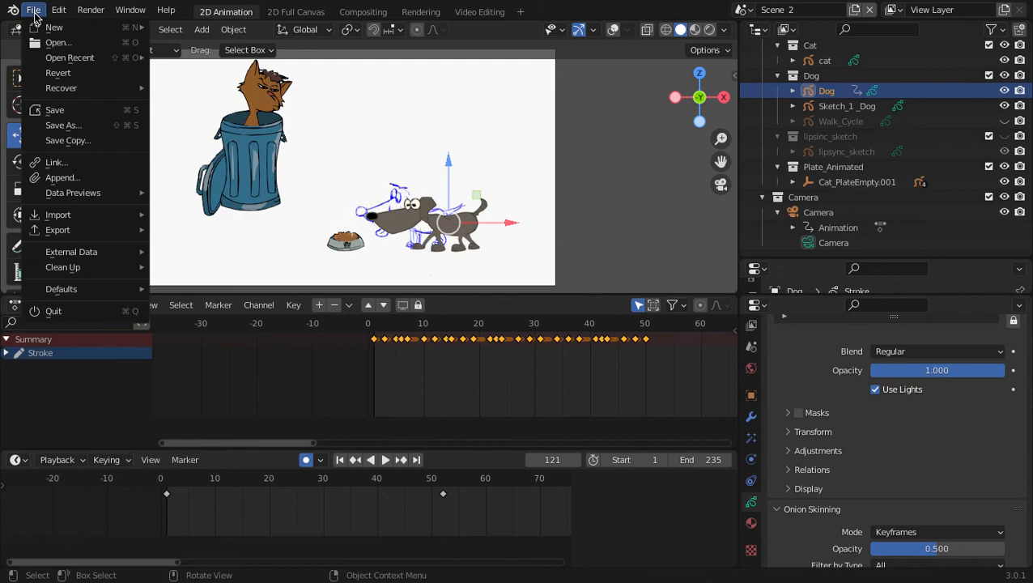